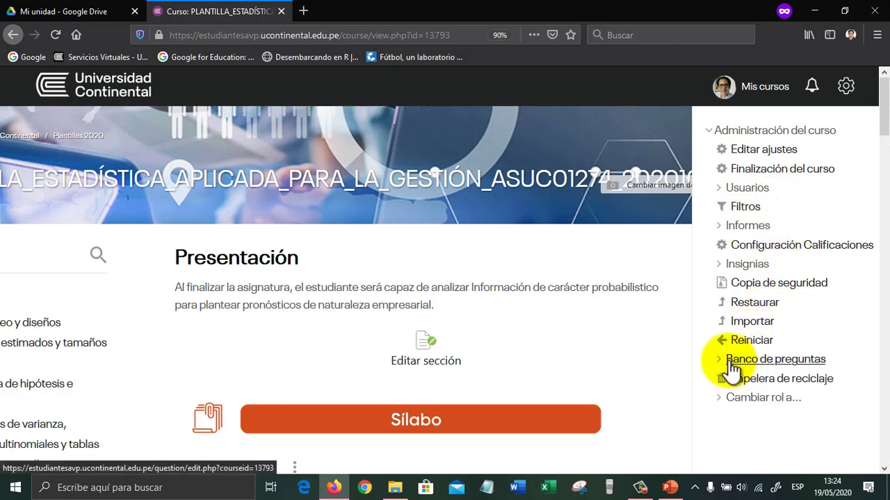
Open the course's question bank and look over the questions in its default category.
{"action": "left_click", "coordinate": [749, 360]}
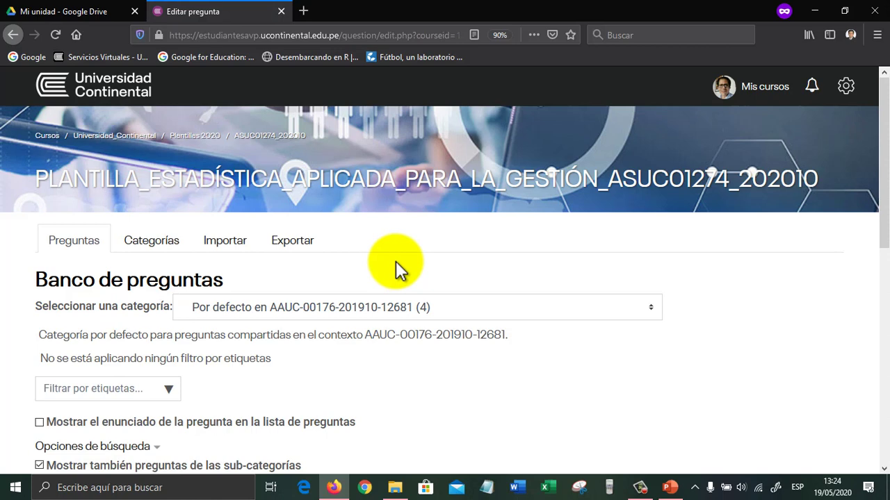
{"action": "scroll", "coordinate": [400, 261], "scroll_direction": "down", "scroll_amount": 5}
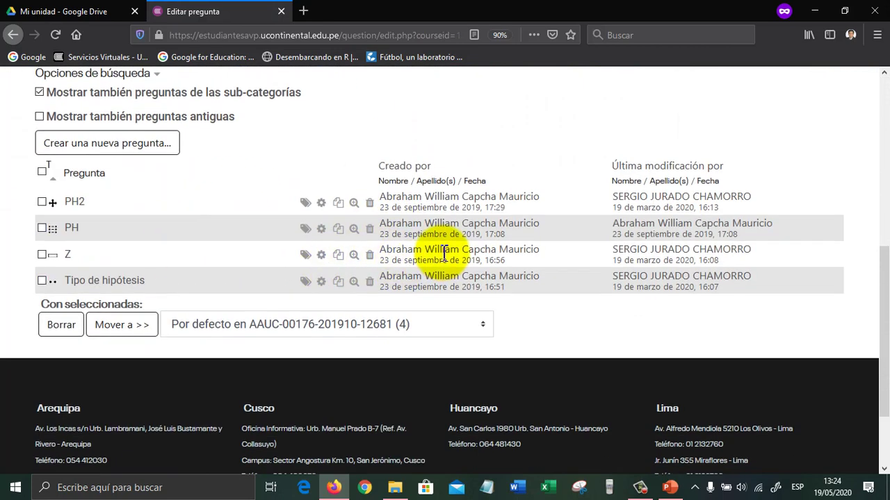
{"action": "scroll", "coordinate": [441, 256], "scroll_direction": "up", "scroll_amount": 5}
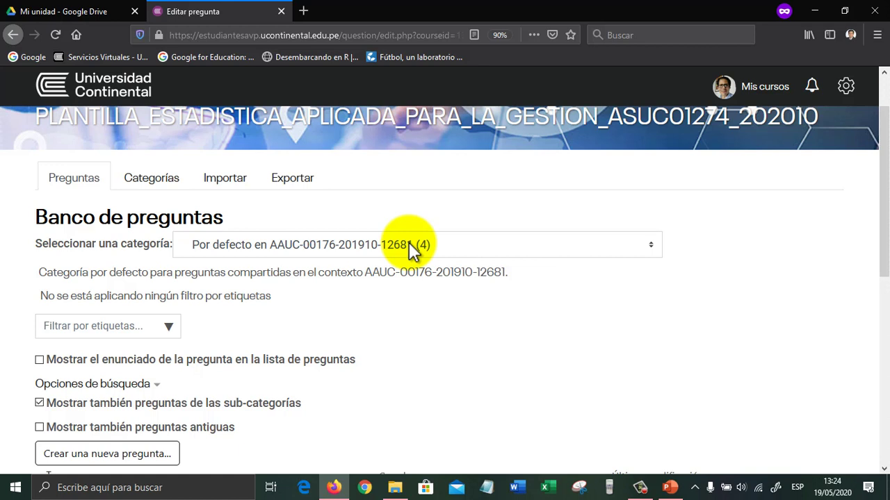
Switch the question bank to the category Top for PLANTILLA_ESTADÍSTICA_APLICADA_PARA_LA_GESTIÓN_ASUC01274_202010.
{"action": "left_click", "coordinate": [410, 247]}
{"action": "scroll", "coordinate": [416, 344], "scroll_direction": "up", "scroll_amount": 3}
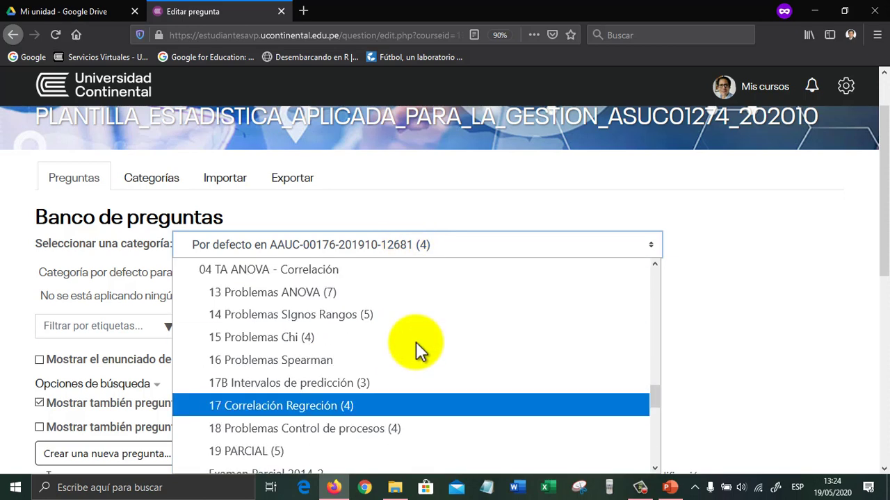
{"action": "scroll", "coordinate": [416, 341], "scroll_direction": "up", "scroll_amount": 8}
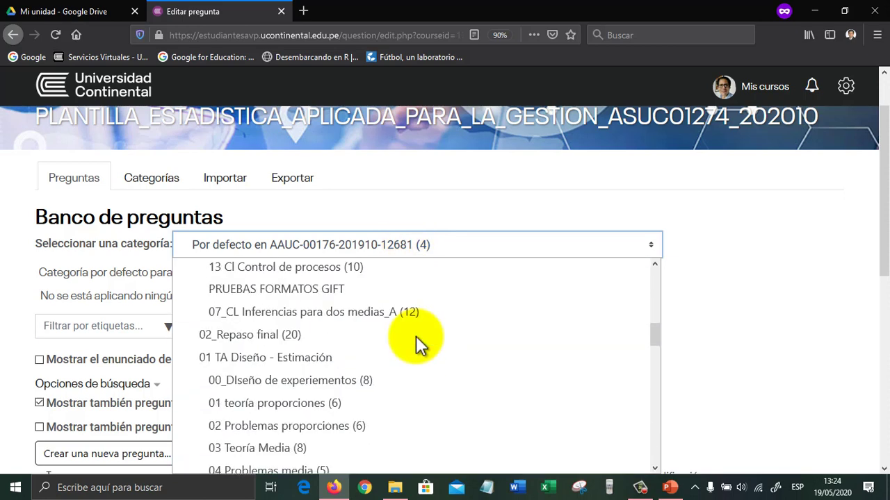
{"action": "scroll", "coordinate": [417, 334], "scroll_direction": "up", "scroll_amount": 4}
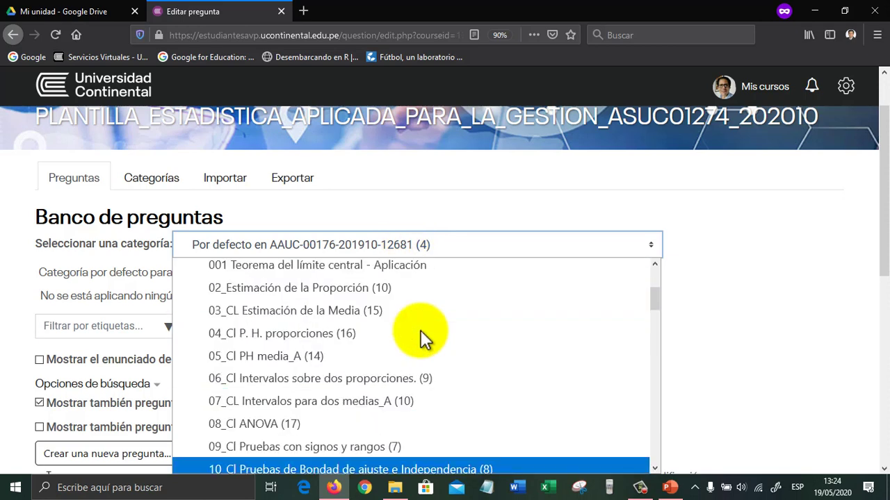
{"action": "scroll", "coordinate": [421, 330], "scroll_direction": "up", "scroll_amount": 2}
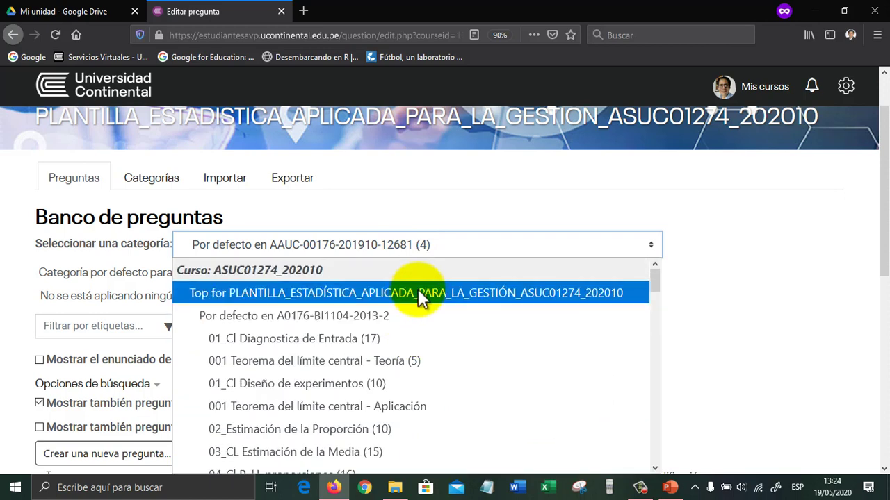
{"action": "left_click", "coordinate": [418, 289]}
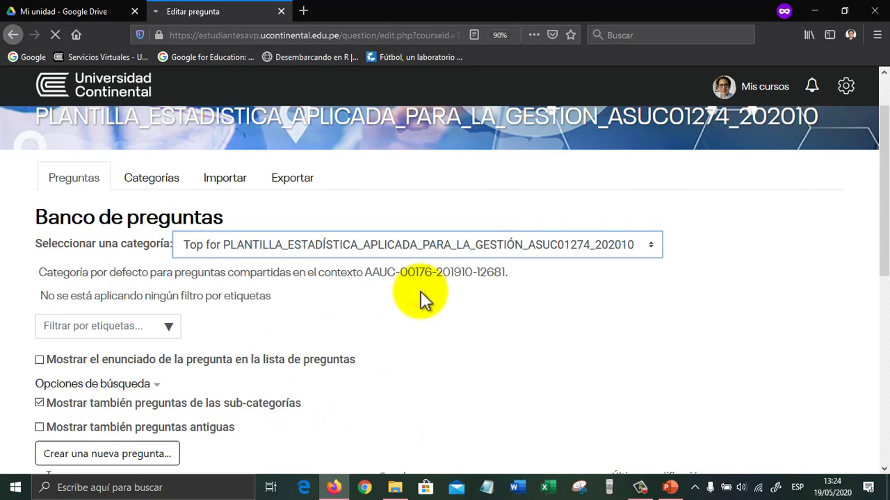
Look through the first page of questions listed for the course's top category.
{"action": "scroll", "coordinate": [432, 332], "scroll_direction": "down", "scroll_amount": 4}
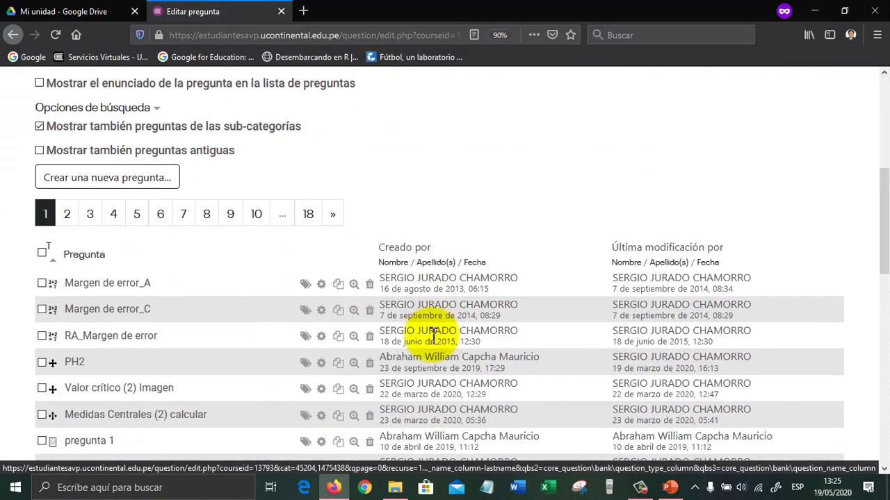
{"action": "scroll", "coordinate": [433, 336], "scroll_direction": "down", "scroll_amount": 5}
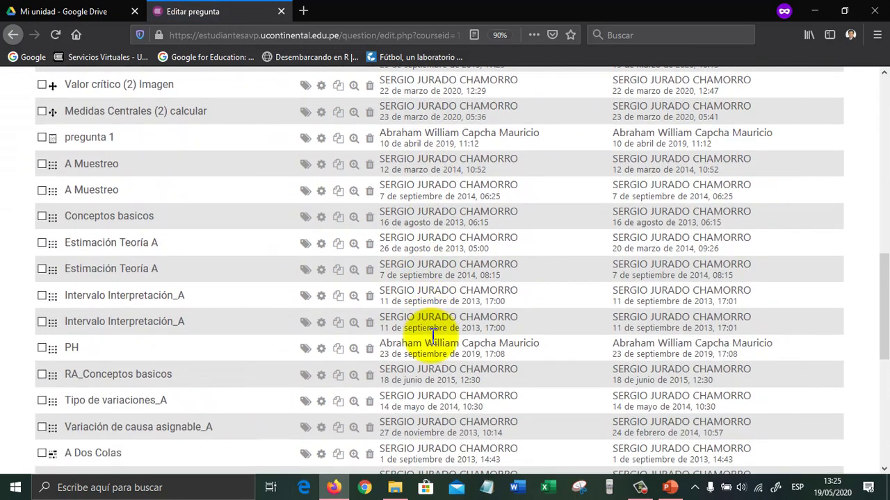
{"action": "scroll", "coordinate": [432, 335], "scroll_direction": "down", "scroll_amount": 2}
{"action": "scroll", "coordinate": [432, 335], "scroll_direction": "up", "scroll_amount": 3}
{"action": "scroll", "coordinate": [432, 335], "scroll_direction": "down", "scroll_amount": 1}
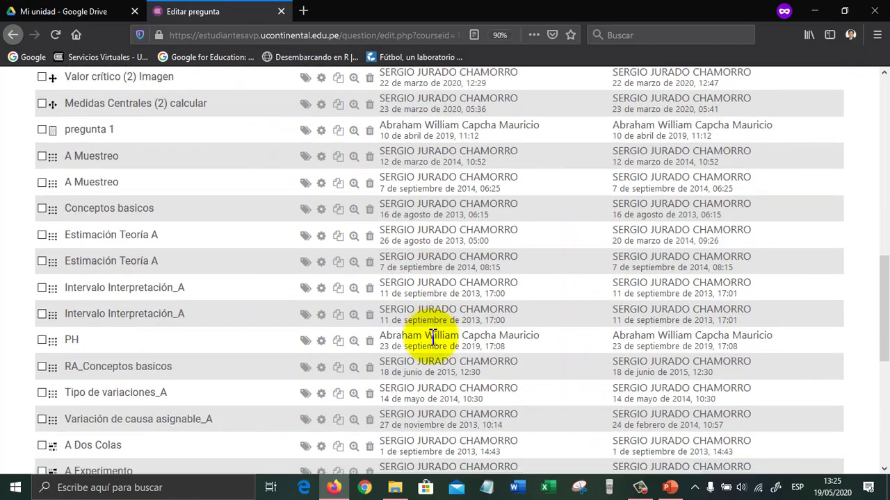
{"action": "scroll", "coordinate": [443, 257], "scroll_direction": "up", "scroll_amount": 10}
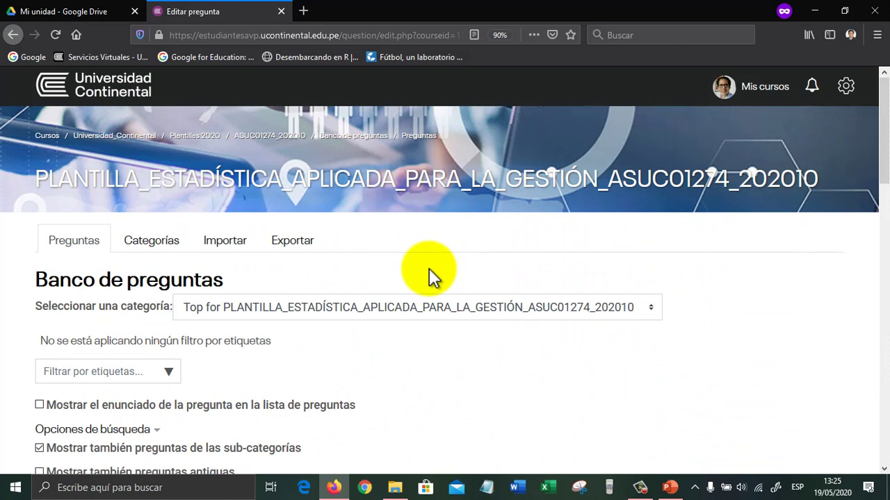
Open the question bank's category management, review the existing course categories and go to the form for adding a category.
{"action": "left_click", "coordinate": [162, 242]}
{"action": "scroll", "coordinate": [159, 302], "scroll_direction": "down", "scroll_amount": 3}
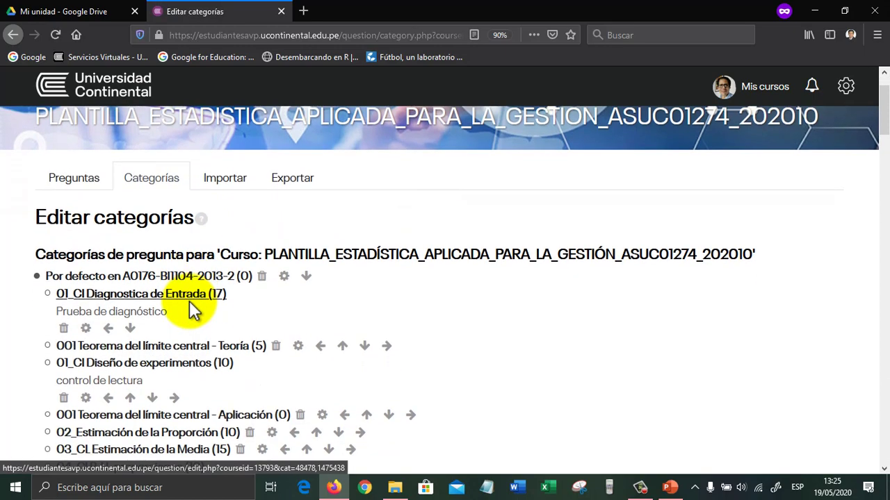
{"action": "scroll", "coordinate": [185, 356], "scroll_direction": "down", "scroll_amount": 15}
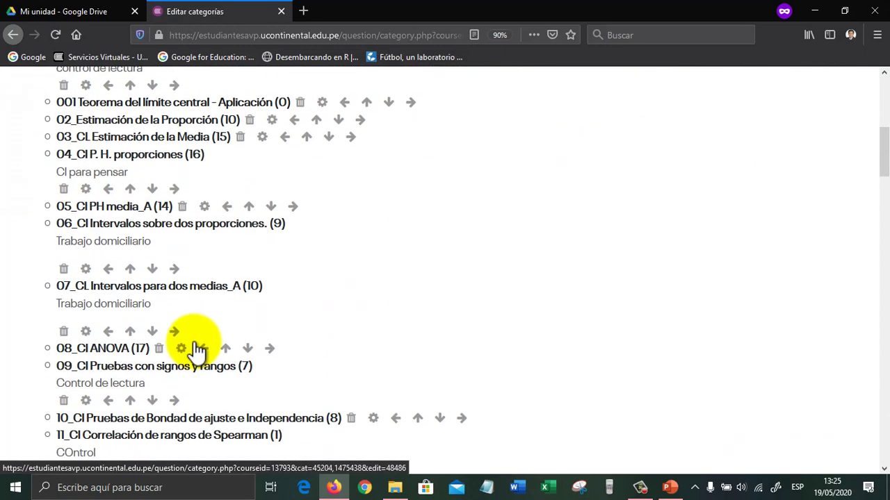
{"action": "scroll", "coordinate": [193, 337], "scroll_direction": "down", "scroll_amount": 10}
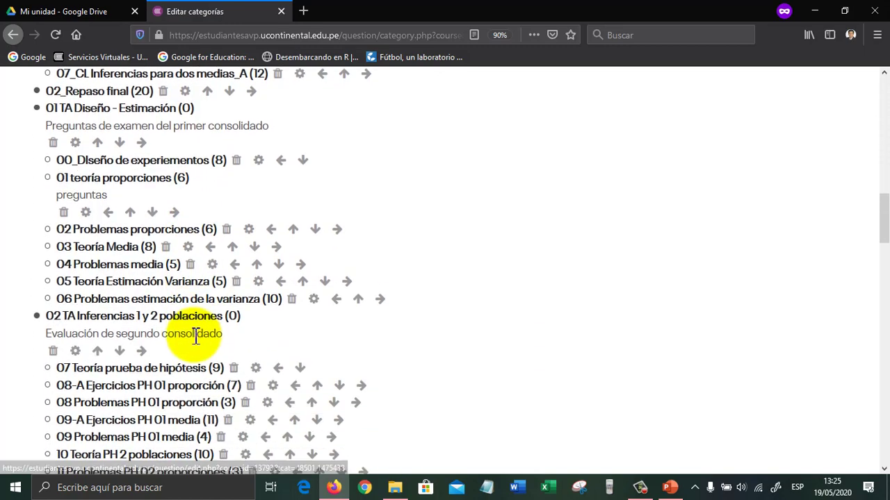
{"action": "scroll", "coordinate": [197, 336], "scroll_direction": "down", "scroll_amount": 10}
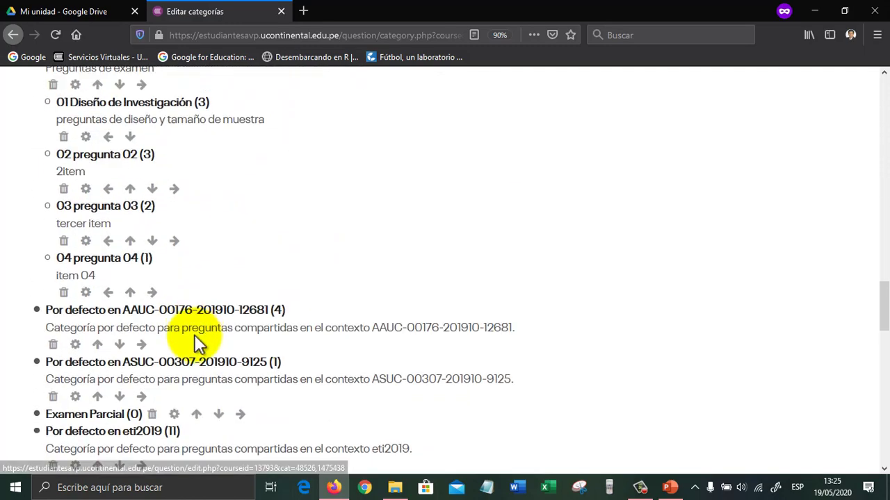
{"action": "scroll", "coordinate": [195, 336], "scroll_direction": "up", "scroll_amount": 8}
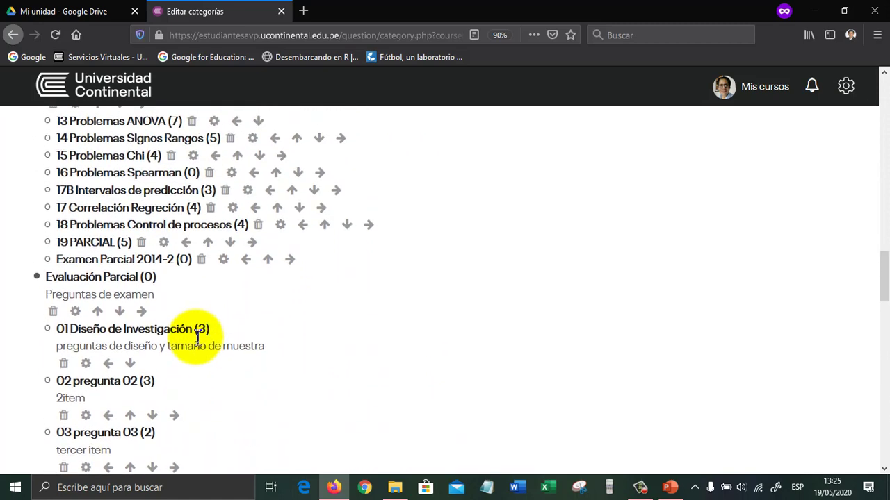
{"action": "scroll", "coordinate": [197, 338], "scroll_direction": "down", "scroll_amount": 20}
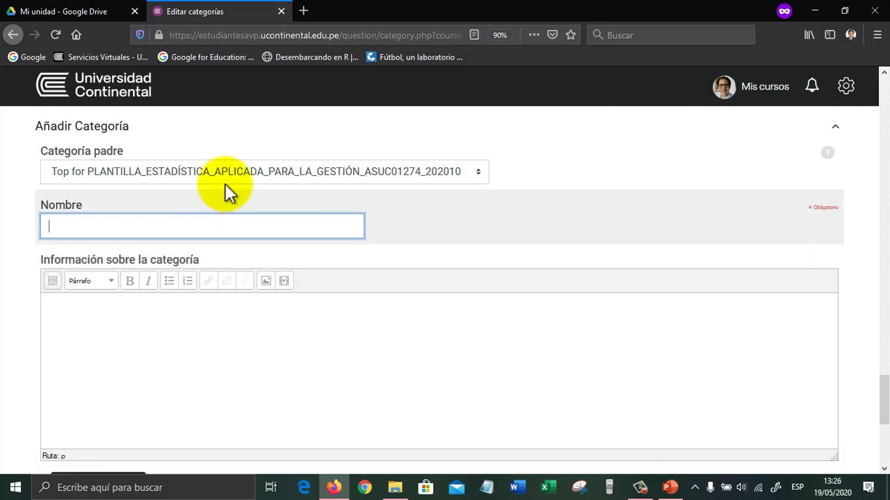
Choose Top for PLANTILLA_ESTADÍSTICA_APLICADA_PARA_LA_GESTIÓN_ASUC01274_202010 as the parent of the new category after browsing the available parent categories.
{"action": "left_click", "coordinate": [230, 175]}
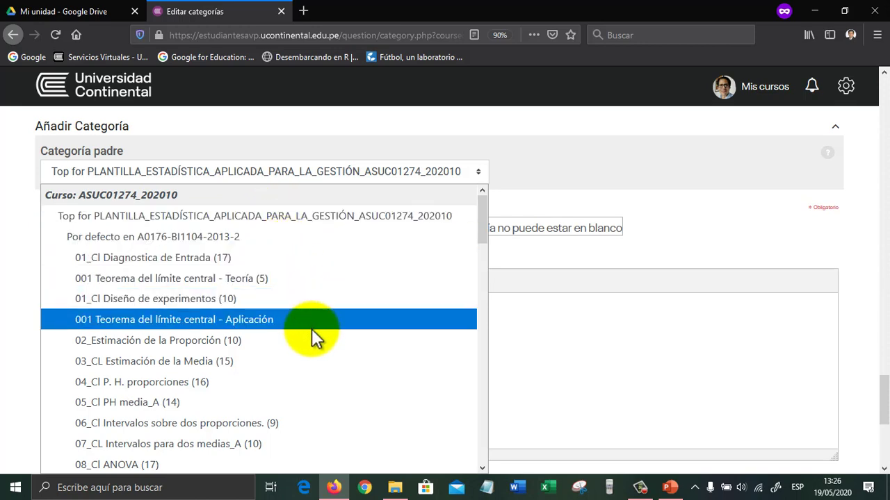
{"action": "scroll", "coordinate": [312, 331], "scroll_direction": "down", "scroll_amount": 2}
{"action": "scroll", "coordinate": [327, 379], "scroll_direction": "down", "scroll_amount": 2}
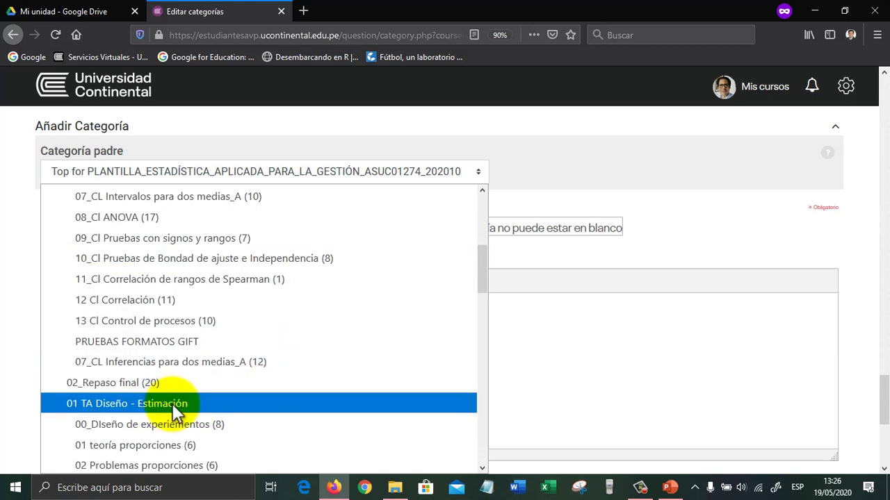
{"action": "scroll", "coordinate": [173, 404], "scroll_direction": "down", "scroll_amount": 1}
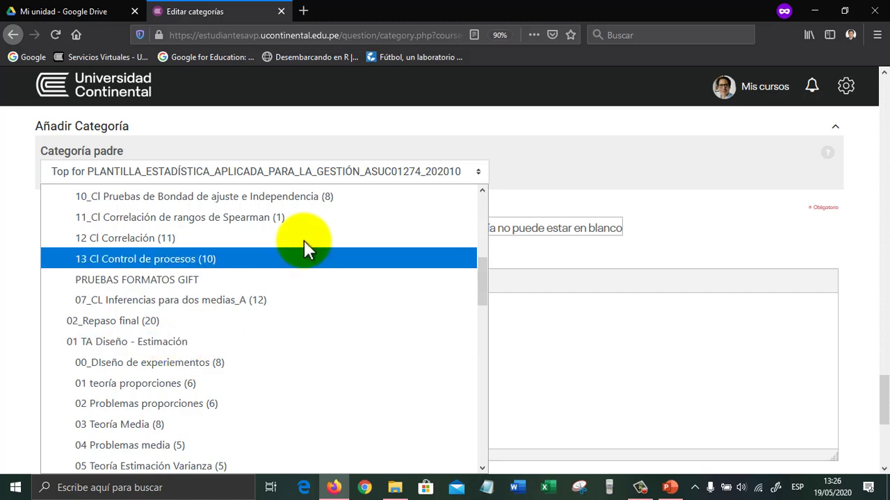
{"action": "left_click_drag", "start_coordinate": [483, 266], "coordinate": [477, 188]}
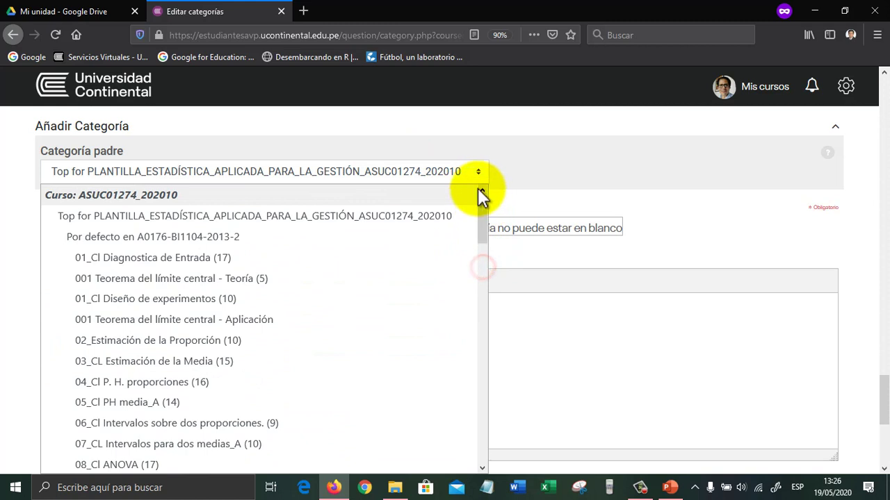
{"action": "left_click", "coordinate": [298, 213]}
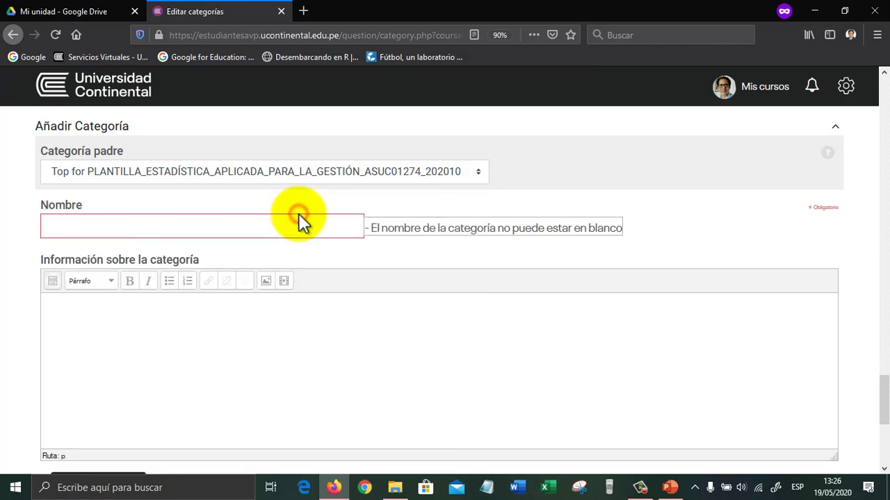
Name the new category Examen Final, leave its information empty and add it to the question bank.
{"action": "left_click", "coordinate": [214, 226]}
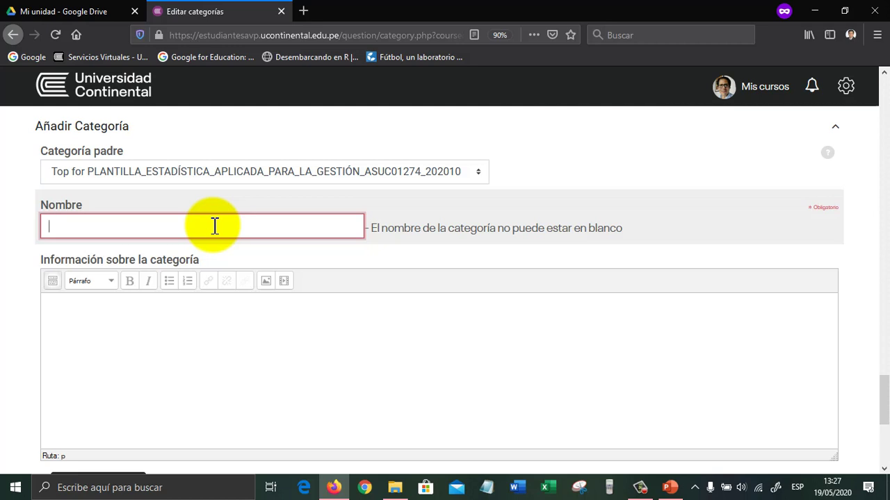
{"action": "type", "text": "Examen Final"}
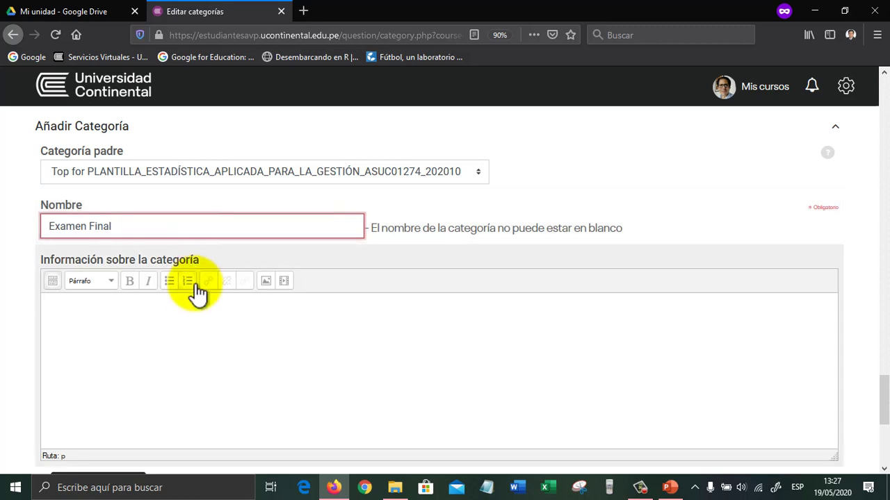
{"action": "scroll", "coordinate": [208, 314], "scroll_direction": "down", "scroll_amount": 2}
{"action": "left_click", "coordinate": [98, 261]}
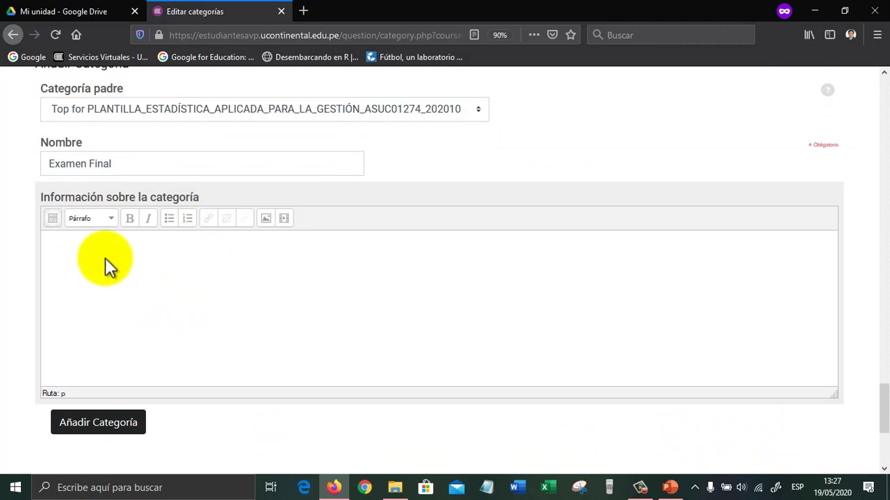
{"action": "left_click", "coordinate": [108, 428]}
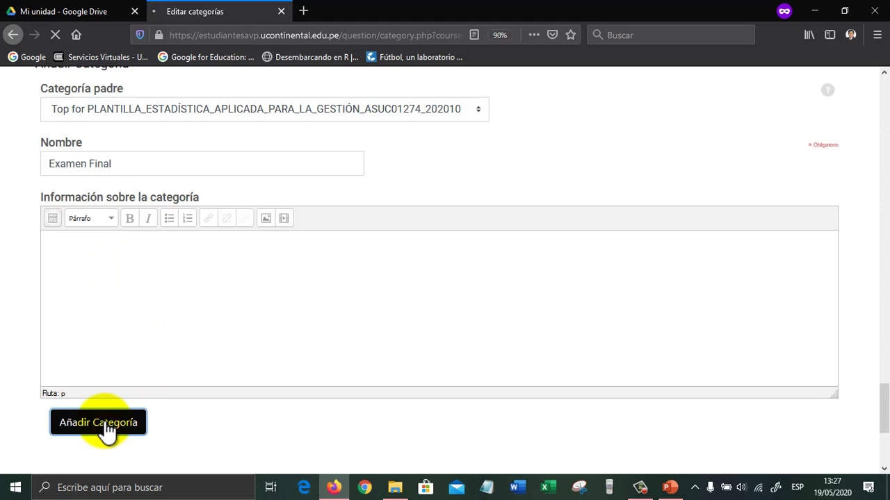
Examine the start of the course's category list and highlight its heading.
{"action": "scroll", "coordinate": [274, 312], "scroll_direction": "down", "scroll_amount": 3}
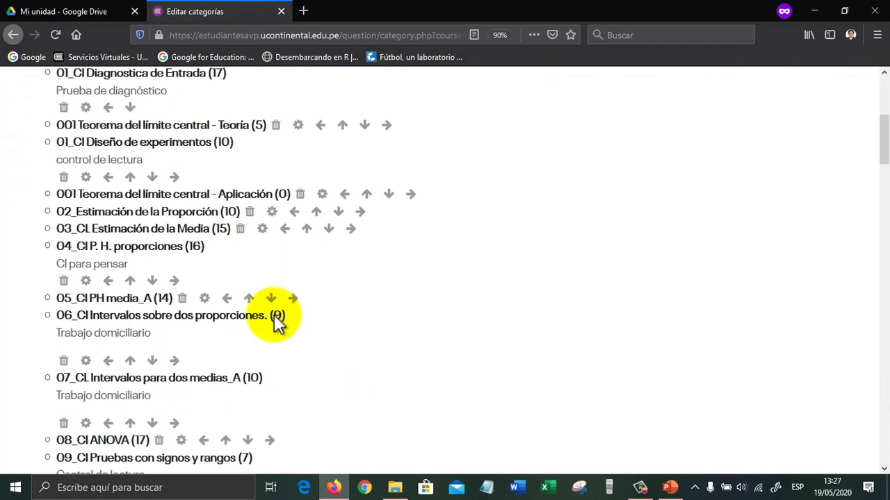
{"action": "scroll", "coordinate": [275, 321], "scroll_direction": "down", "scroll_amount": 2}
{"action": "scroll", "coordinate": [274, 324], "scroll_direction": "up", "scroll_amount": 5}
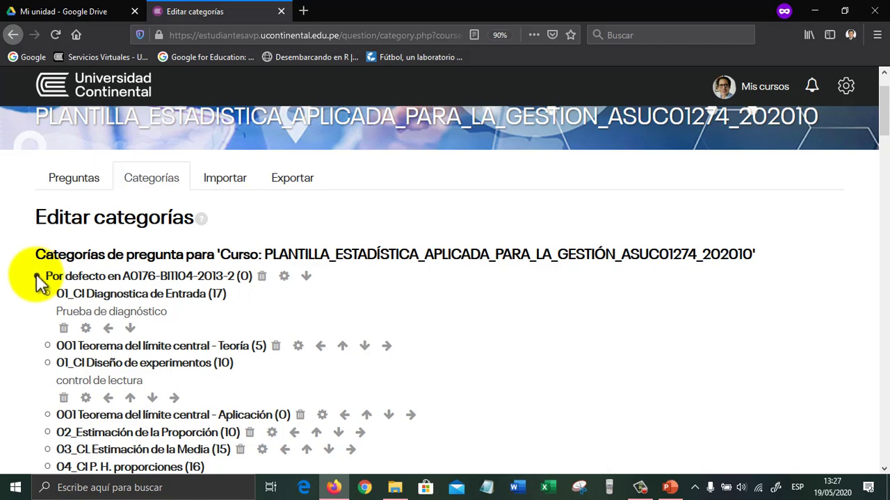
{"action": "scroll", "coordinate": [38, 282], "scroll_direction": "down", "scroll_amount": 2}
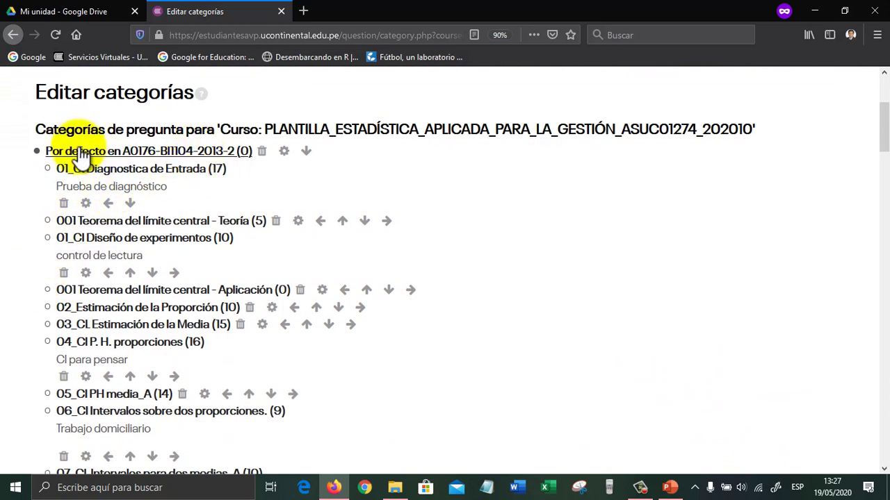
{"action": "left_click_drag", "start_coordinate": [23, 130], "coordinate": [764, 132]}
Find Examen Final among the course's top-level categories and move the Examen Parcial category one position down.
{"action": "scroll", "coordinate": [255, 315], "scroll_direction": "down", "scroll_amount": 5}
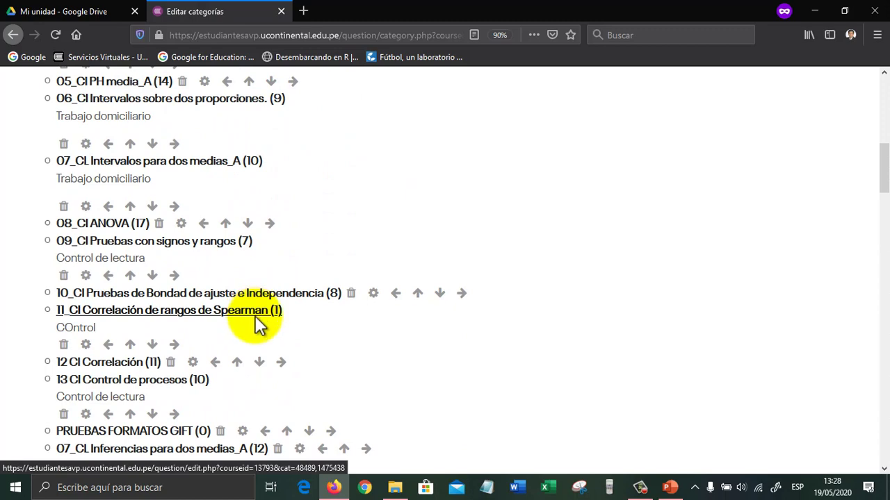
{"action": "scroll", "coordinate": [257, 323], "scroll_direction": "down", "scroll_amount": 3}
{"action": "scroll", "coordinate": [597, 372], "scroll_direction": "down", "scroll_amount": 2}
{"action": "scroll", "coordinate": [597, 367], "scroll_direction": "down", "scroll_amount": 5}
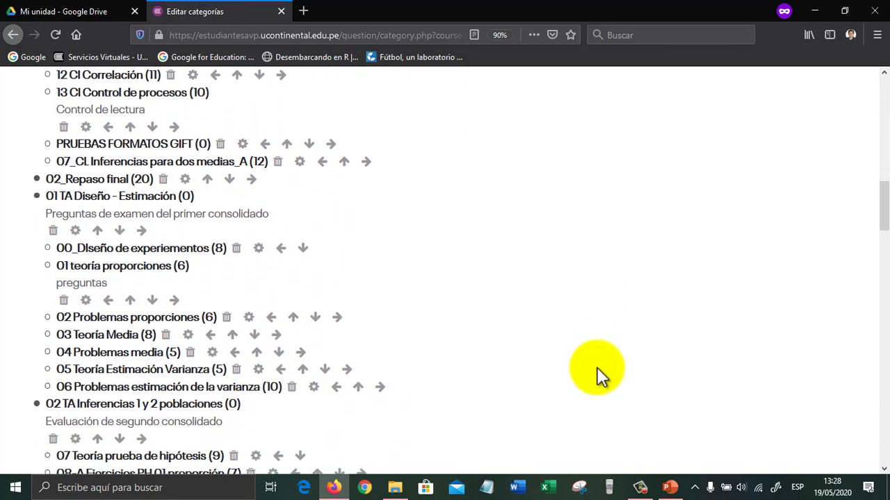
{"action": "scroll", "coordinate": [598, 368], "scroll_direction": "down", "scroll_amount": 3}
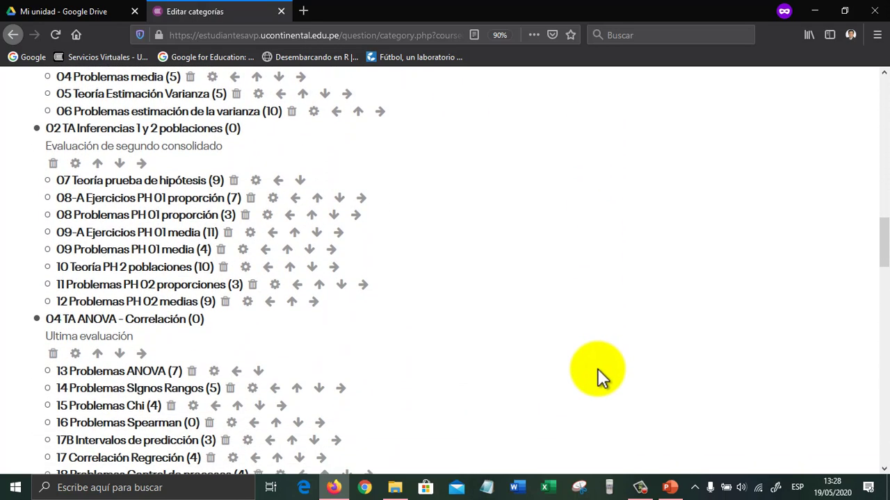
{"action": "scroll", "coordinate": [598, 369], "scroll_direction": "down", "scroll_amount": 10}
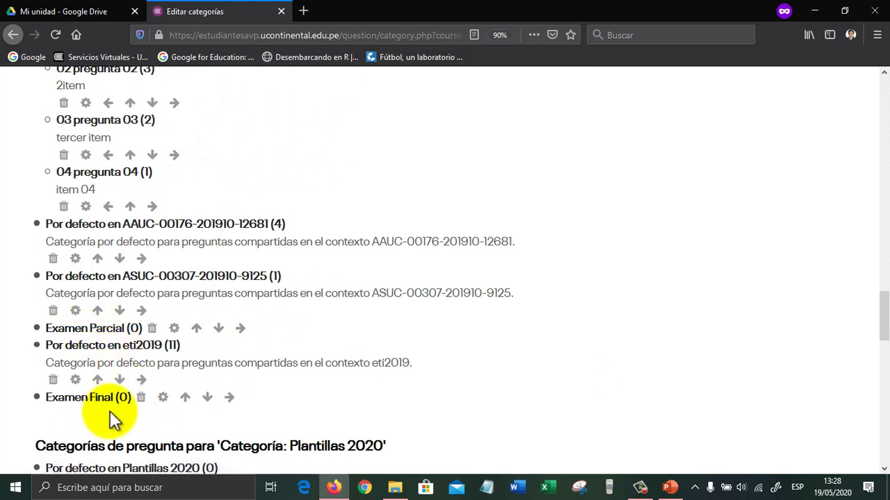
{"action": "left_click", "coordinate": [220, 329]}
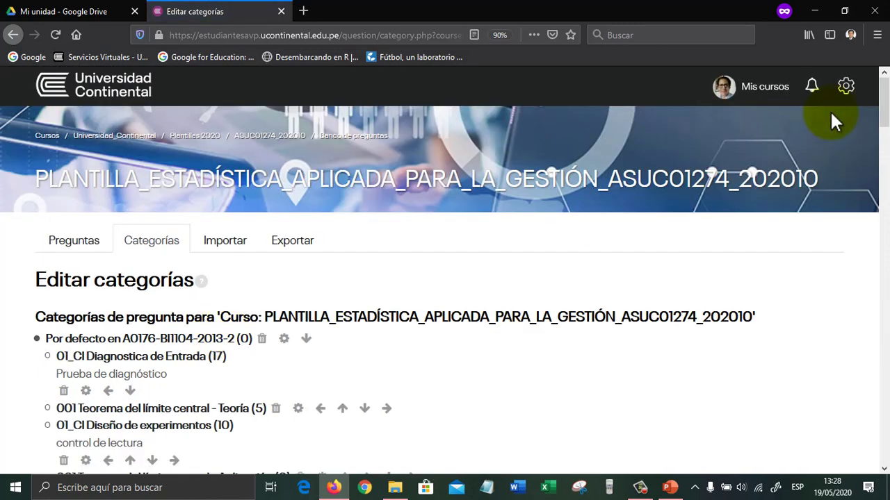
Choose Examen Final as the parent for a new question category, below the course's existing category list.
{"action": "left_click_drag", "start_coordinate": [884, 106], "coordinate": [885, 335]}
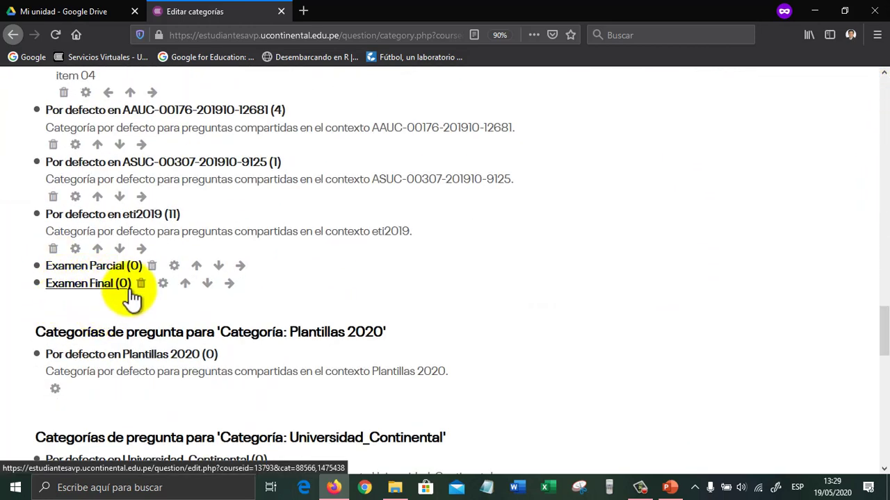
{"action": "scroll", "coordinate": [130, 296], "scroll_direction": "down", "scroll_amount": 1}
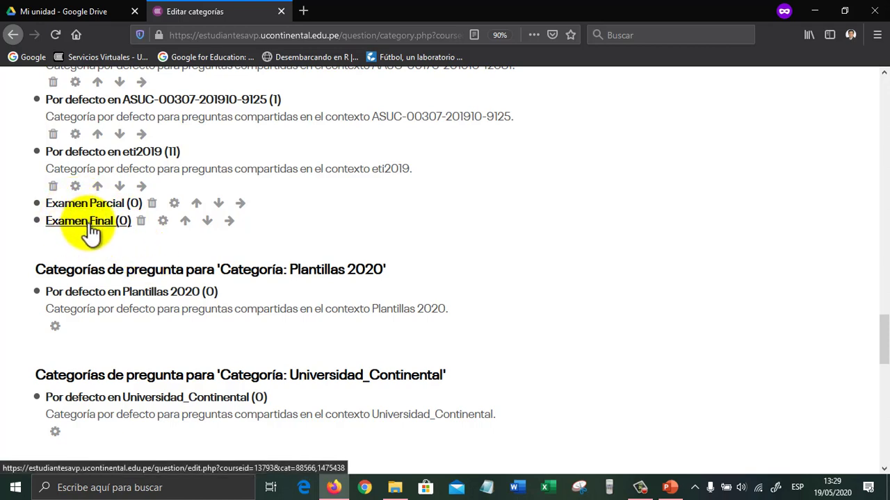
{"action": "scroll", "coordinate": [309, 253], "scroll_direction": "down", "scroll_amount": 3}
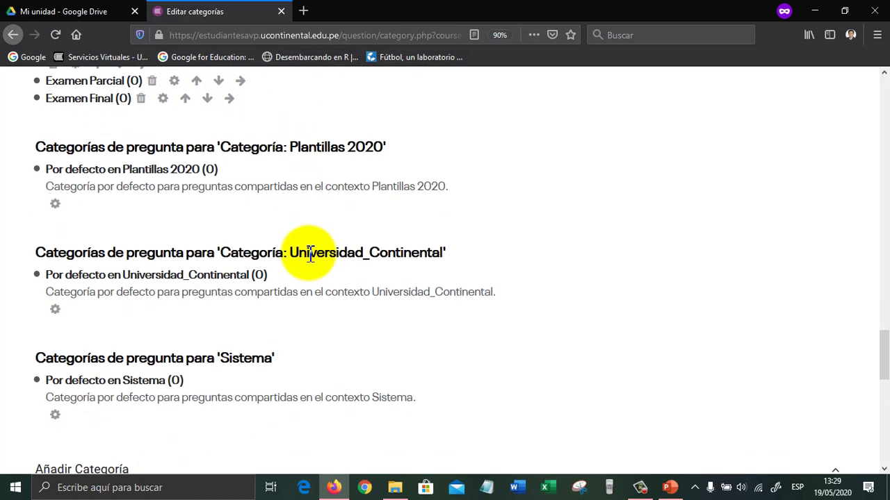
{"action": "scroll", "coordinate": [309, 257], "scroll_direction": "down", "scroll_amount": 3}
{"action": "scroll", "coordinate": [309, 264], "scroll_direction": "down", "scroll_amount": 6}
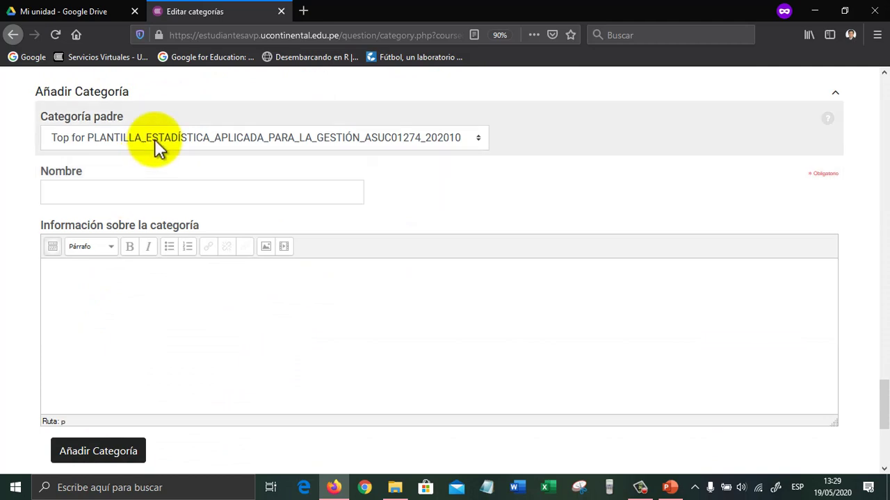
{"action": "left_click", "coordinate": [155, 138]}
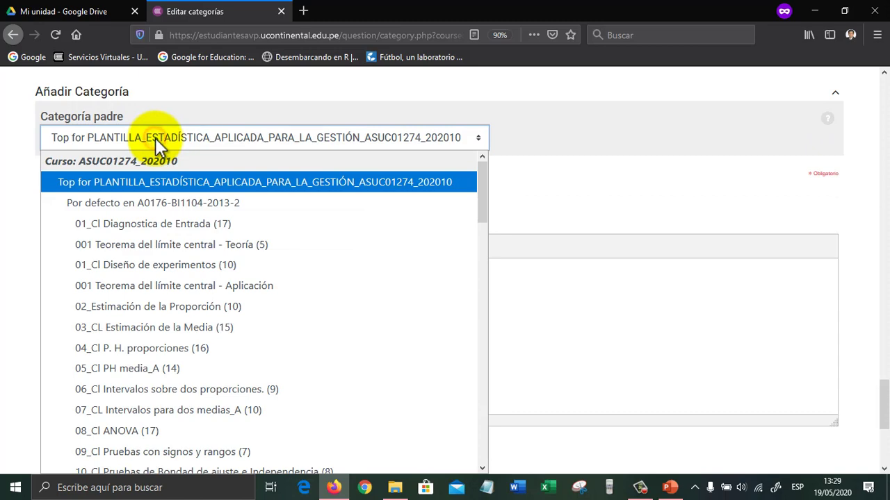
{"action": "scroll", "coordinate": [235, 329], "scroll_direction": "down", "scroll_amount": 8}
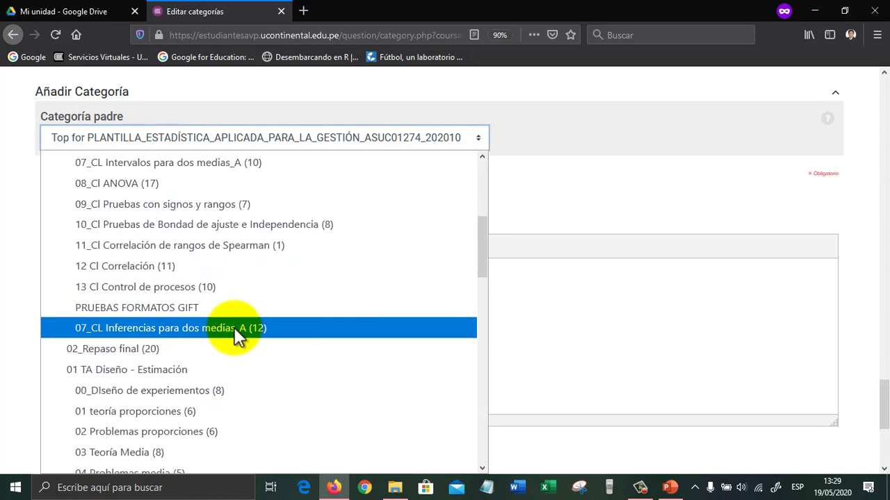
{"action": "scroll", "coordinate": [233, 322], "scroll_direction": "down", "scroll_amount": 10}
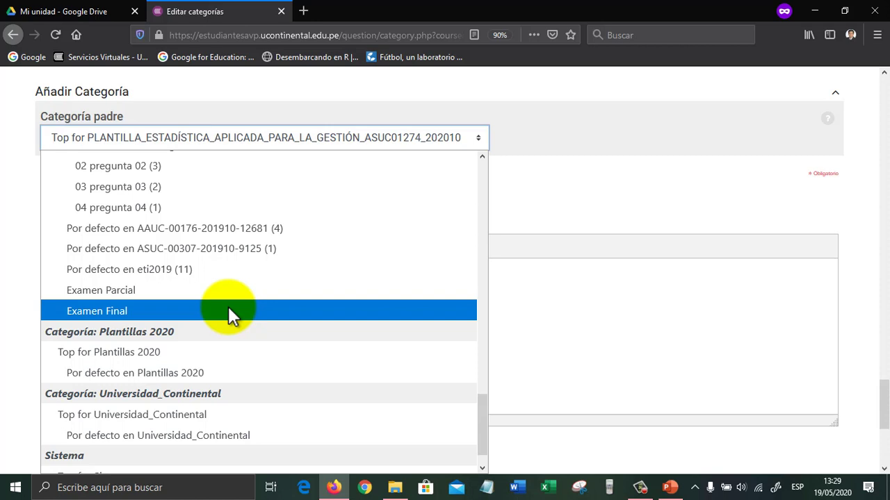
{"action": "left_click", "coordinate": [229, 310]}
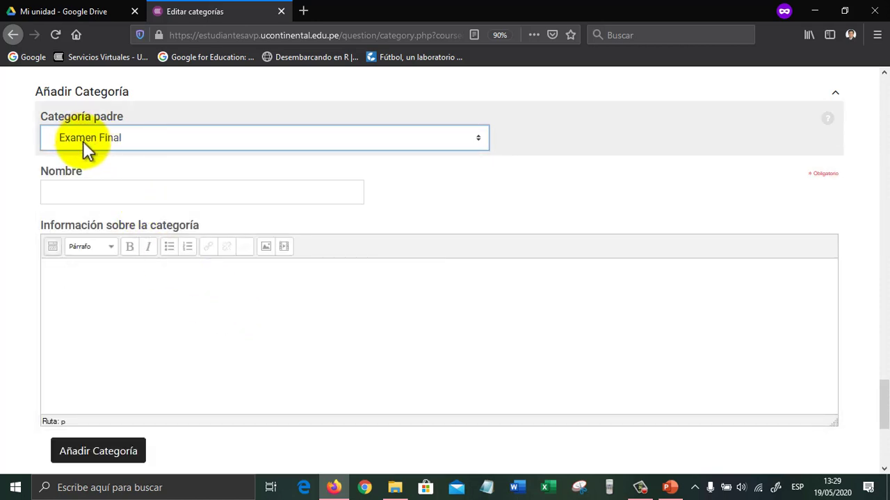
Name the new category Unidad 1, leave its information empty and add it to the question bank.
{"action": "left_click", "coordinate": [87, 193]}
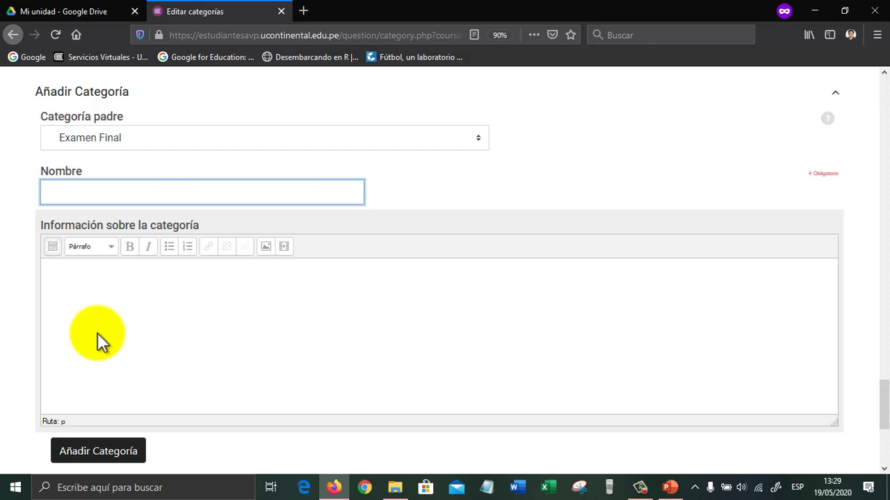
{"action": "type", "text": "Unidd"}
{"action": "key", "text": "BackSpace"}
{"action": "type", "text": "a"}
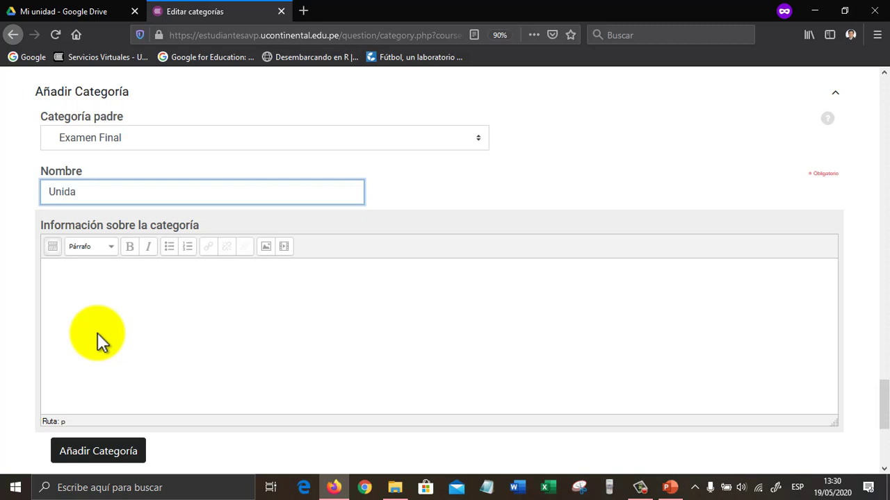
{"action": "type", "text": "d 1"}
{"action": "left_click", "coordinate": [99, 451]}
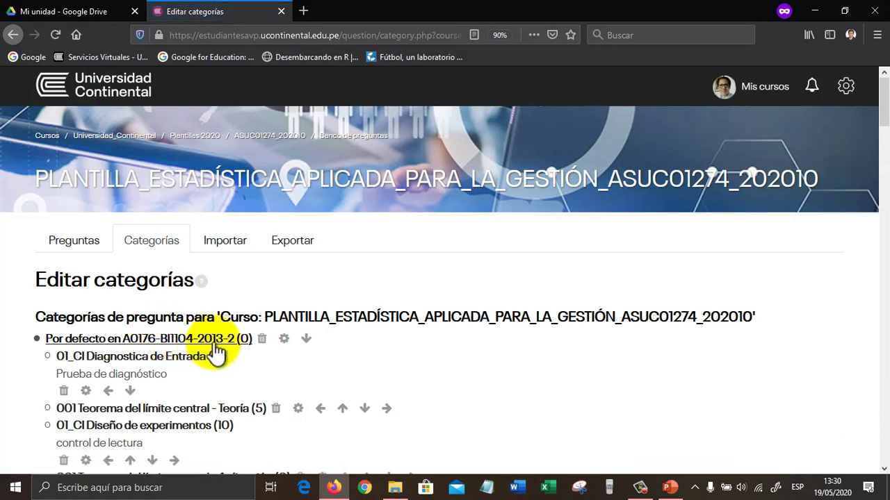
Find Unidad 1 in the category list and set Examen Final as the parent of another new category.
{"action": "scroll", "coordinate": [213, 341], "scroll_direction": "down", "scroll_amount": 20}
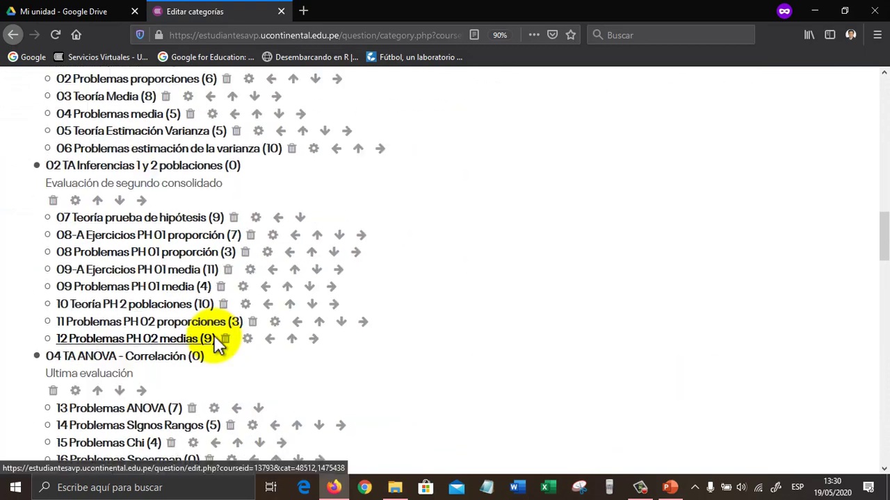
{"action": "scroll", "coordinate": [214, 333], "scroll_direction": "down", "scroll_amount": 5}
{"action": "scroll", "coordinate": [214, 333], "scroll_direction": "down", "scroll_amount": 12}
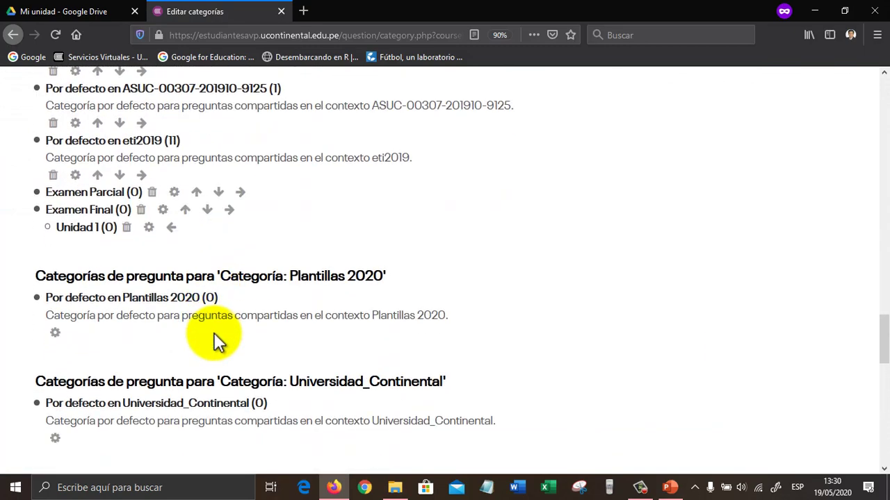
{"action": "scroll", "coordinate": [214, 332], "scroll_direction": "down", "scroll_amount": 3}
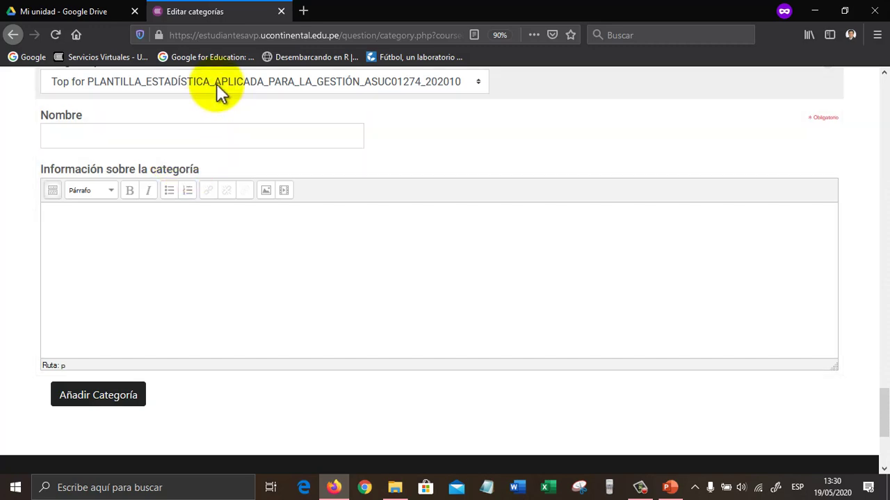
{"action": "left_click", "coordinate": [216, 84]}
{"action": "scroll", "coordinate": [244, 348], "scroll_direction": "down", "scroll_amount": 12}
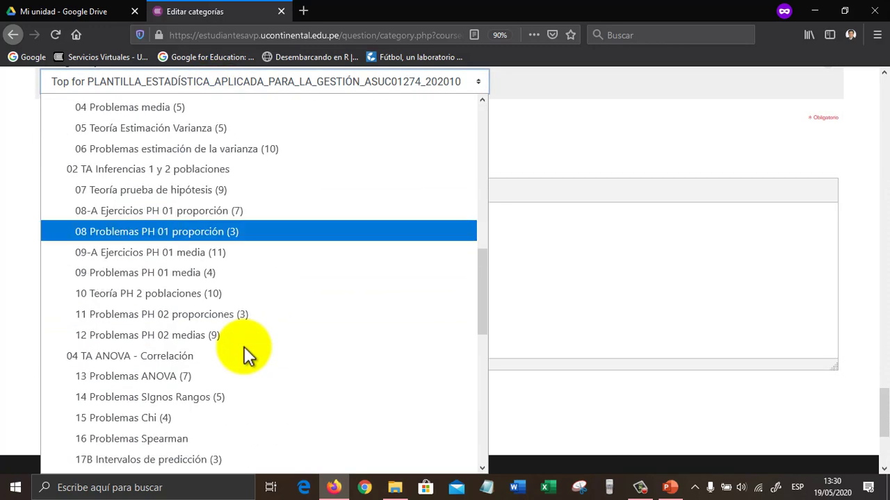
{"action": "scroll", "coordinate": [243, 348], "scroll_direction": "down", "scroll_amount": 4}
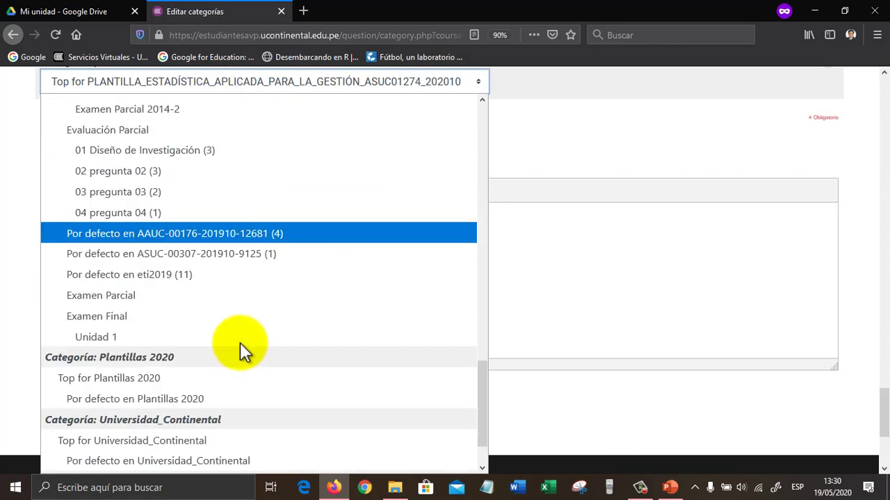
{"action": "left_click", "coordinate": [196, 316]}
Name this second subcategory Unidad 2 and add it to the question bank without any category information.
{"action": "left_click", "coordinate": [106, 134]}
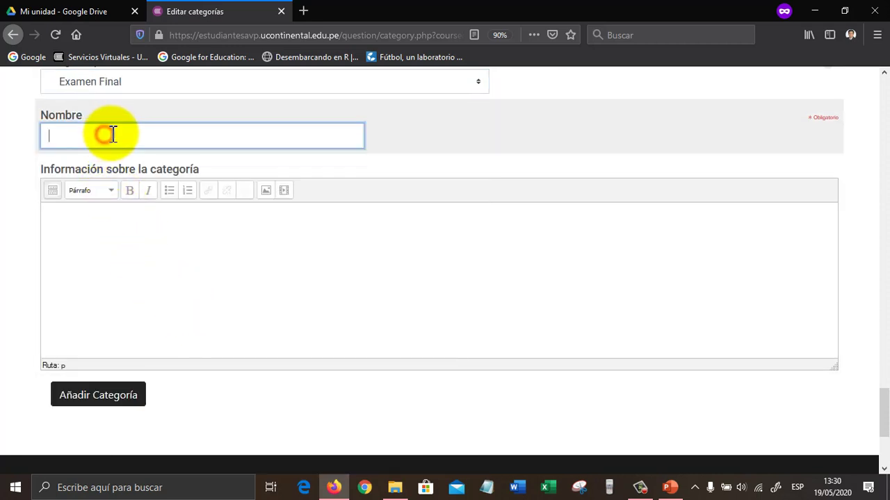
{"action": "type", "text": "Unidad 2"}
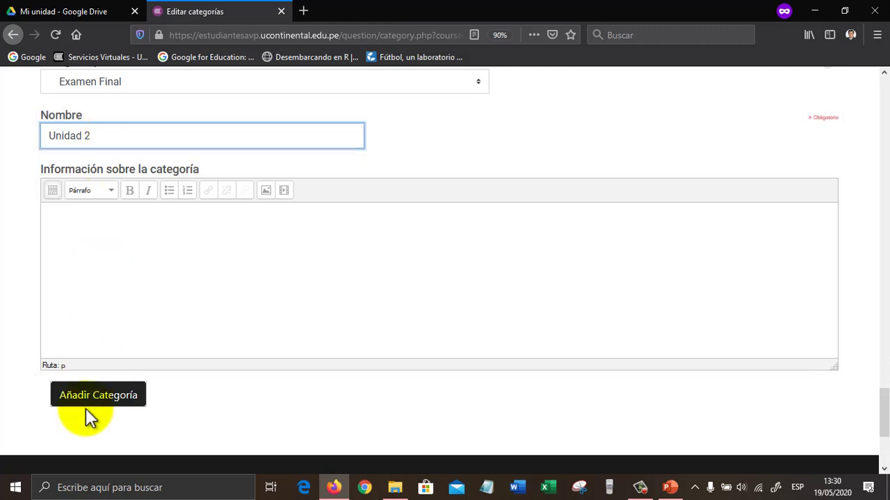
{"action": "left_click", "coordinate": [86, 409]}
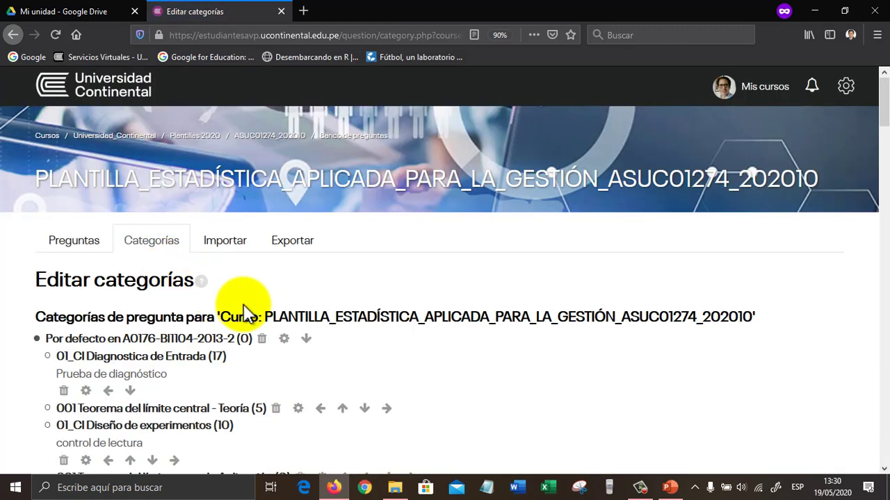
Examine the Unidad subcategories listed under Examen Final near the end of the course's categories.
{"action": "scroll", "coordinate": [246, 313], "scroll_direction": "down", "scroll_amount": 10}
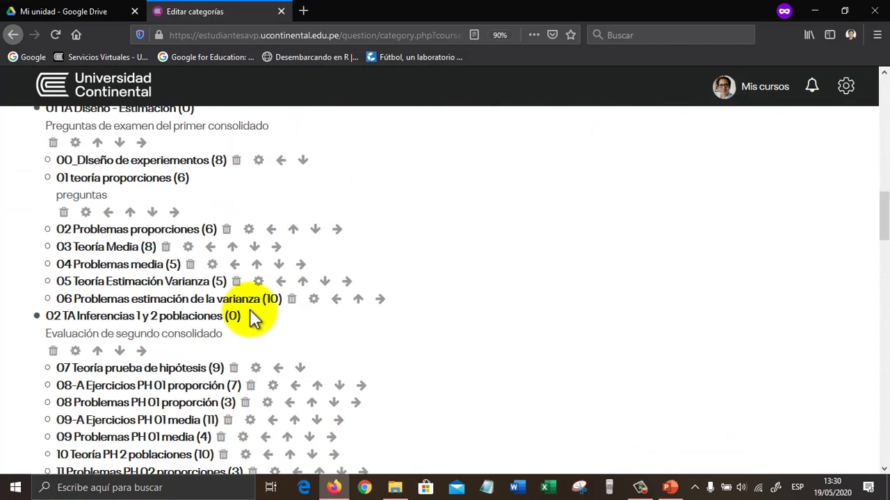
{"action": "scroll", "coordinate": [254, 319], "scroll_direction": "down", "scroll_amount": 15}
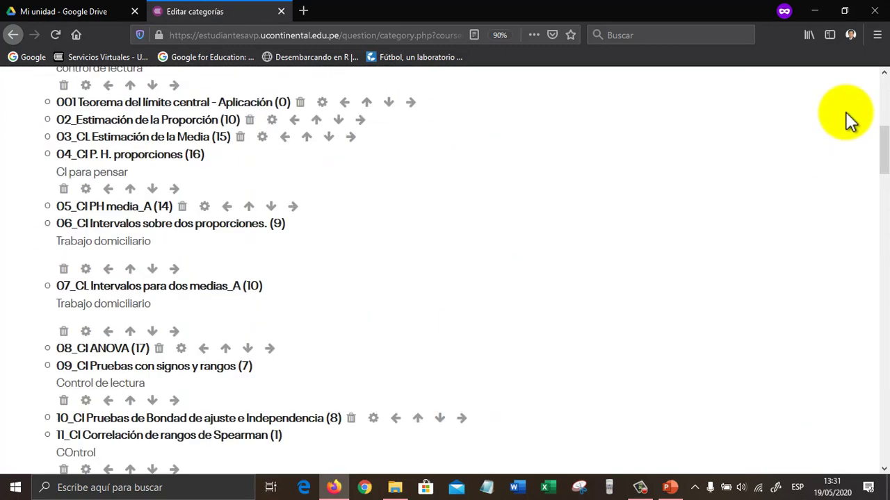
{"action": "left_click_drag", "start_coordinate": [885, 143], "coordinate": [880, 327]}
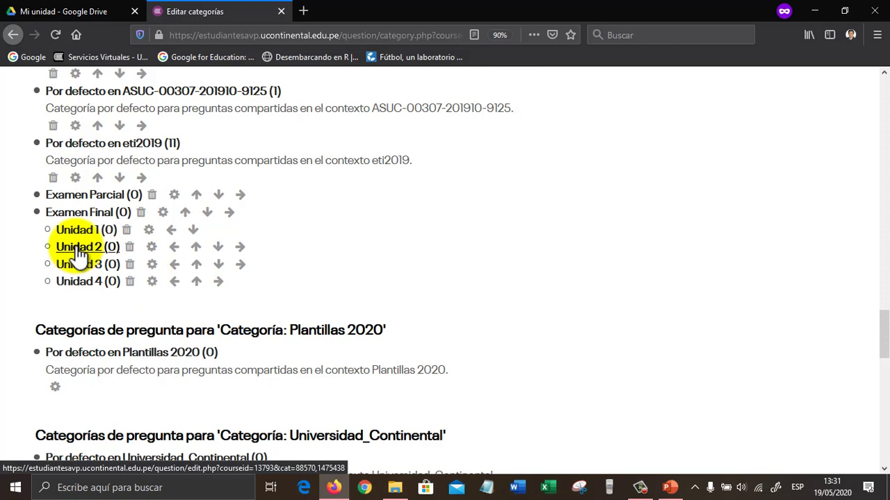
Go to the question bank's questions and select the Unidad 1 category under Examen Final.
{"action": "scroll", "coordinate": [78, 254], "scroll_direction": "up", "scroll_amount": 15}
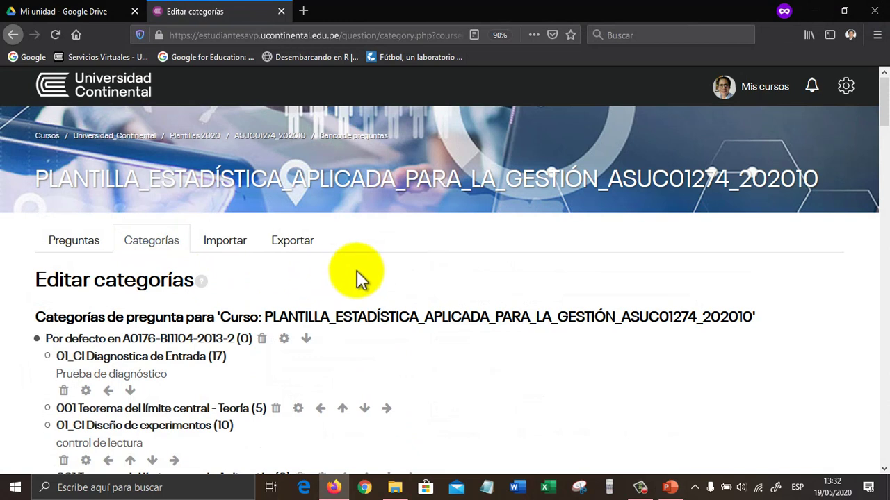
{"action": "left_click", "coordinate": [77, 243]}
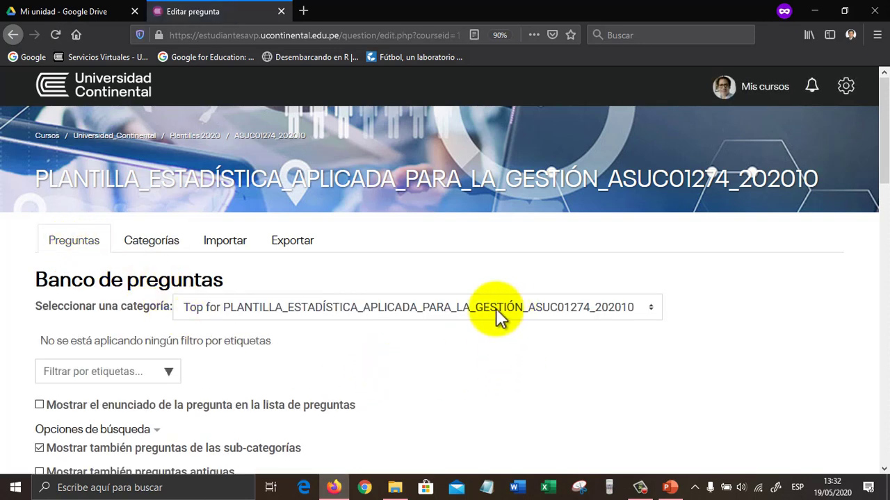
{"action": "left_click_drag", "start_coordinate": [36, 306], "coordinate": [179, 312]}
{"action": "left_click", "coordinate": [201, 311]}
{"action": "scroll", "coordinate": [379, 228], "scroll_direction": "down", "scroll_amount": 10}
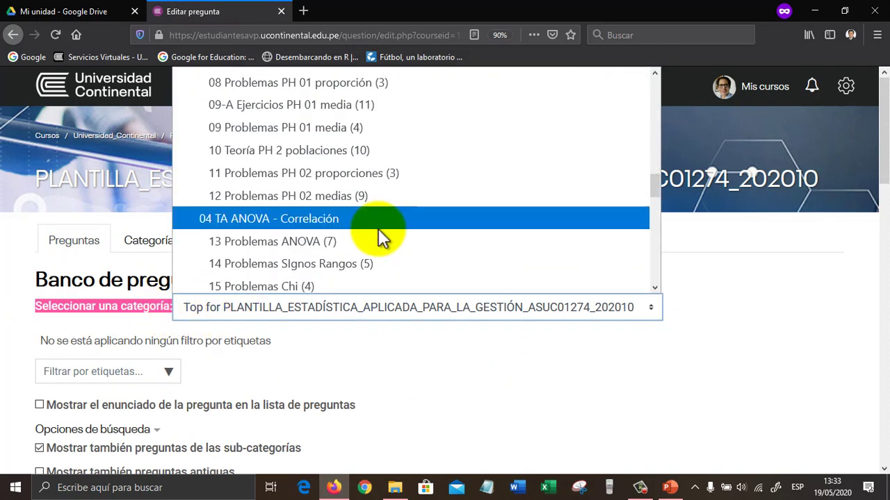
{"action": "scroll", "coordinate": [378, 228], "scroll_direction": "down", "scroll_amount": 5}
{"action": "scroll", "coordinate": [378, 229], "scroll_direction": "down", "scroll_amount": 3}
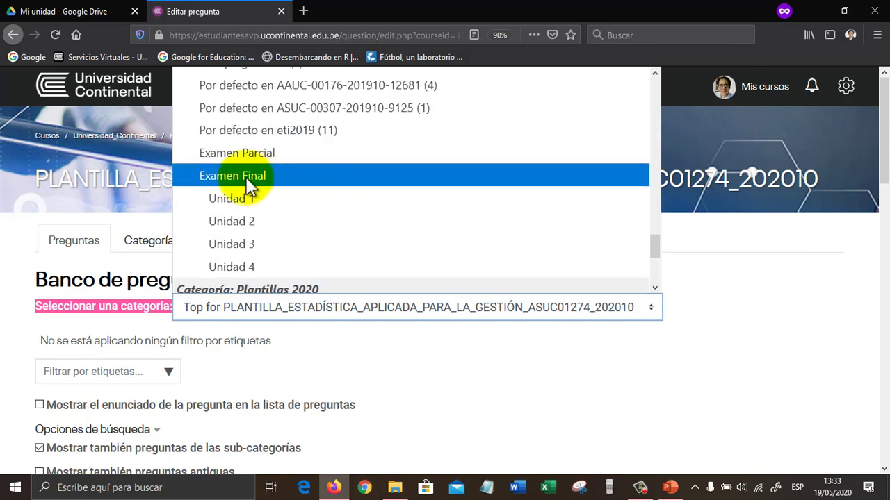
{"action": "left_click", "coordinate": [263, 197]}
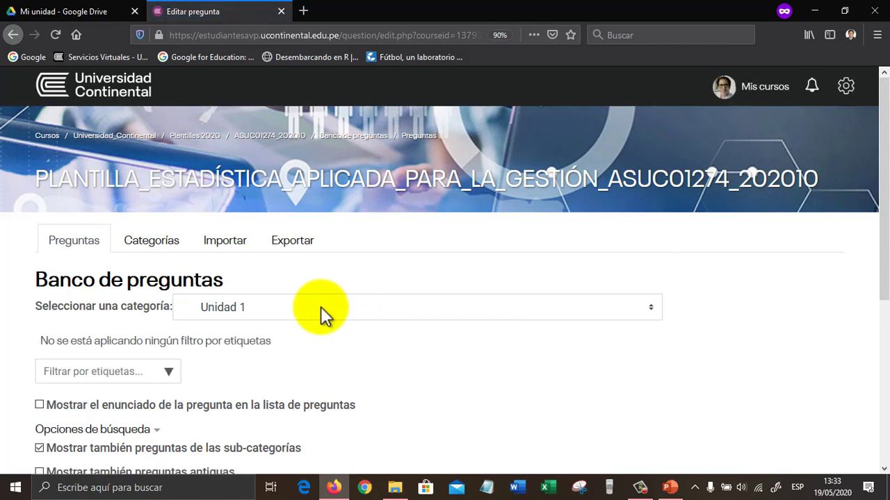
Start a new question in Unidad 1 and compare question type descriptions, including Opción múltiple, Emparejamiento, Ensayo, Respuestas anidadas (Cloze) and Calculada simple.
{"action": "scroll", "coordinate": [310, 317], "scroll_direction": "down", "scroll_amount": 2}
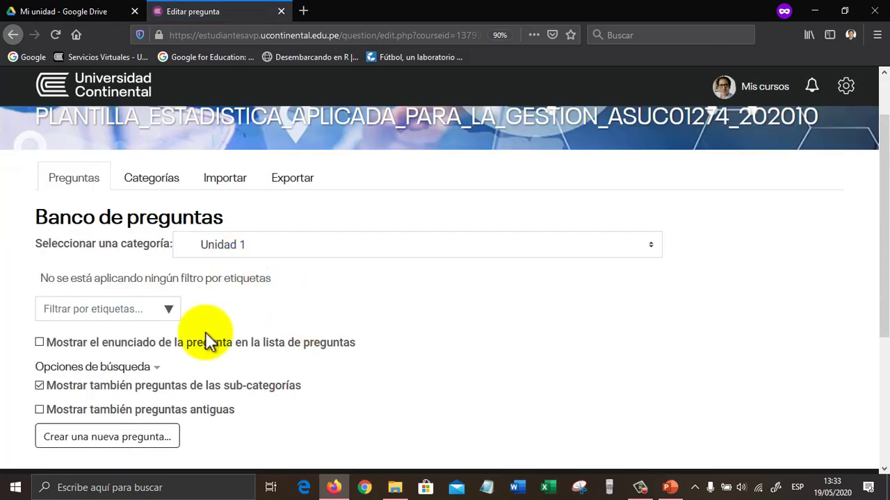
{"action": "left_click", "coordinate": [108, 445]}
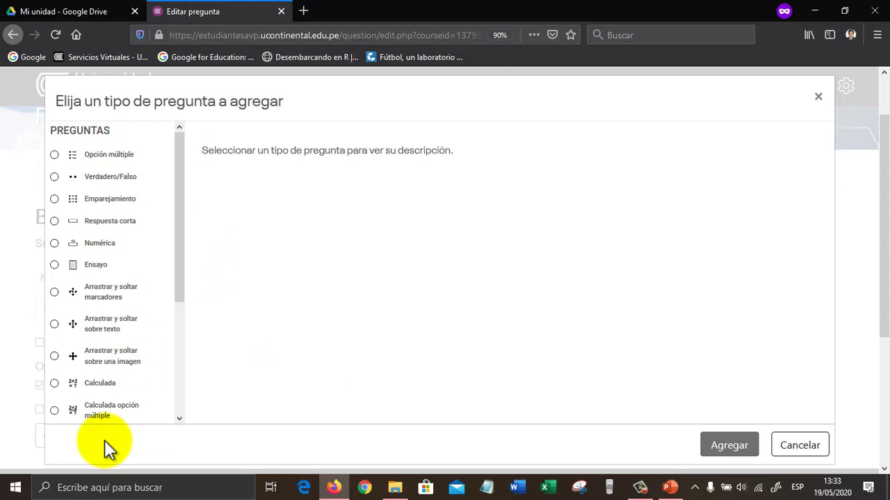
{"action": "left_click", "coordinate": [102, 156]}
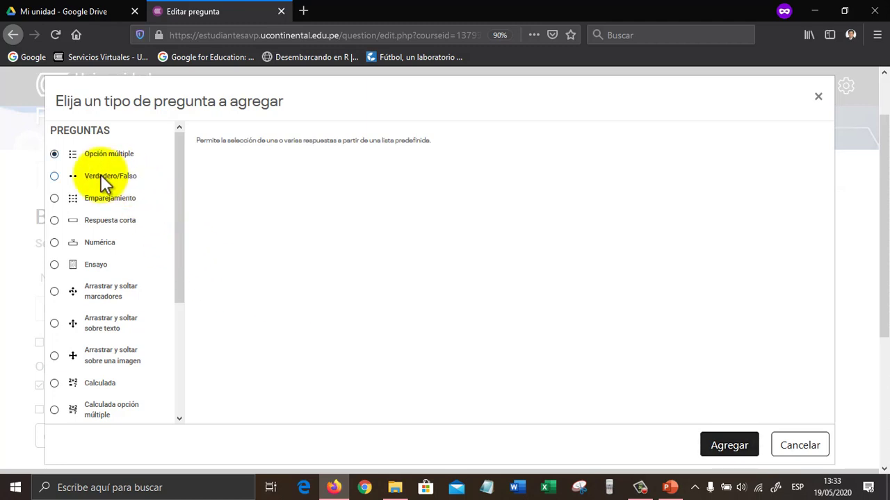
{"action": "left_click", "coordinate": [111, 199]}
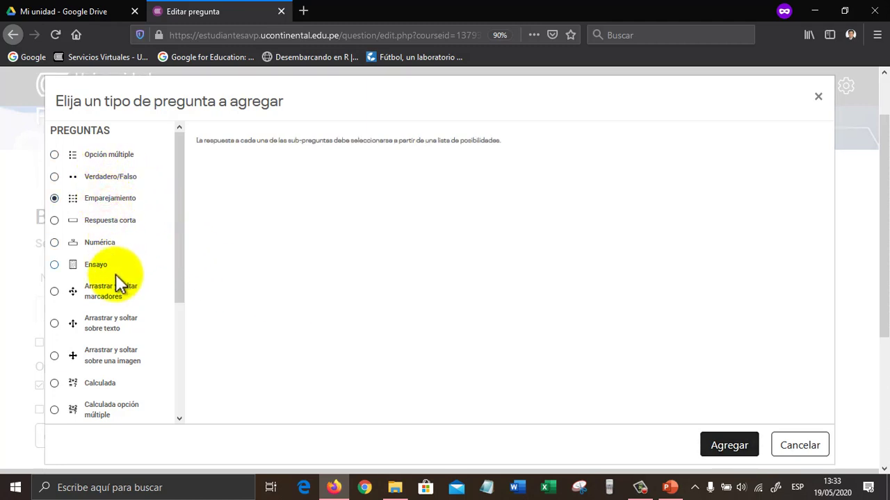
{"action": "left_click", "coordinate": [108, 268]}
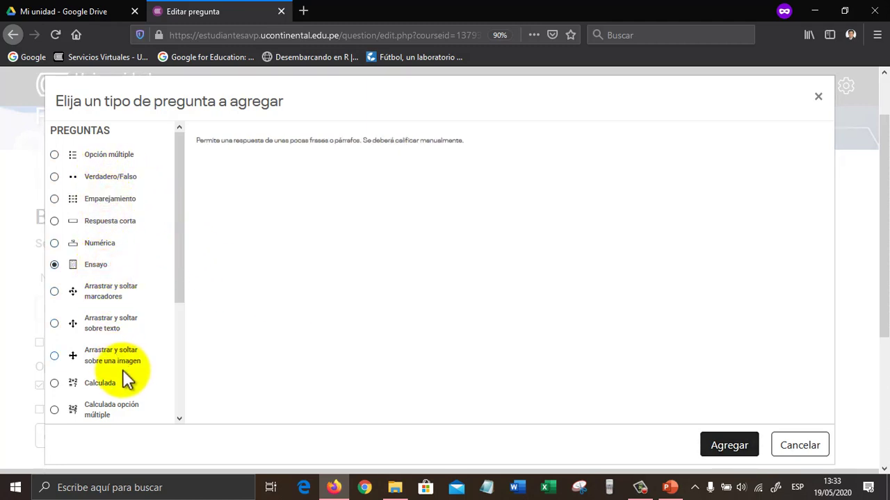
{"action": "scroll", "coordinate": [126, 375], "scroll_direction": "down", "scroll_amount": 3}
{"action": "left_click", "coordinate": [103, 366]}
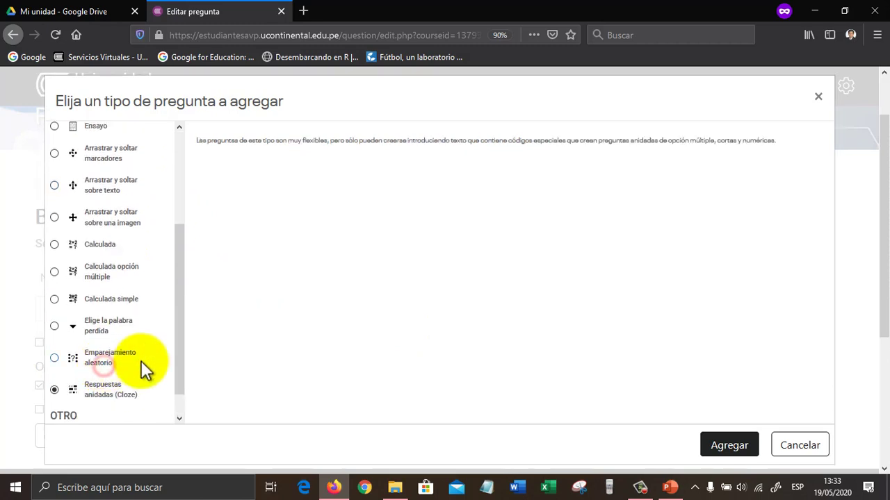
{"action": "left_click", "coordinate": [112, 296]}
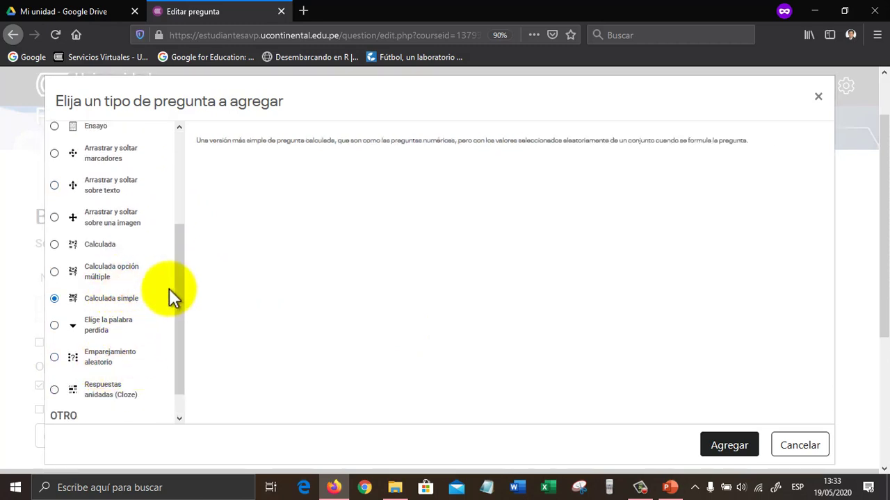
{"action": "scroll", "coordinate": [169, 289], "scroll_direction": "up", "scroll_amount": 3}
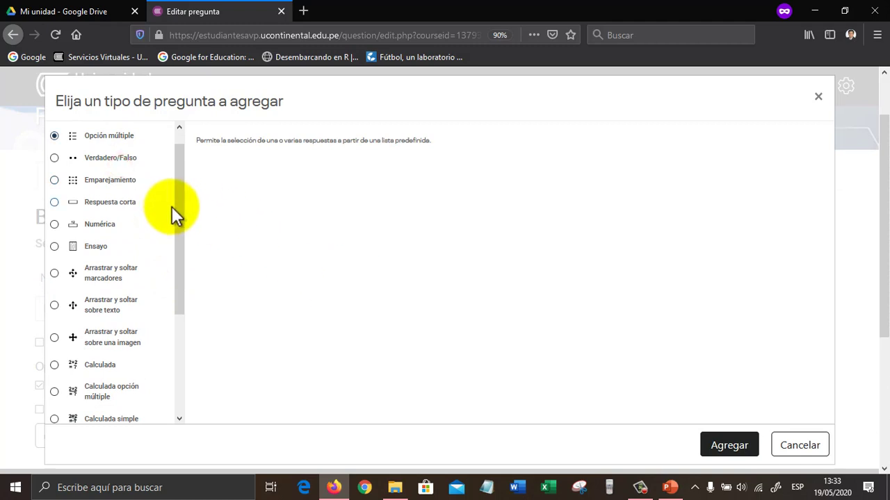
Choose Opción múltiple as the new question's type and examine the general fields of its form.
{"action": "scroll", "coordinate": [533, 358], "scroll_direction": "up", "scroll_amount": 2}
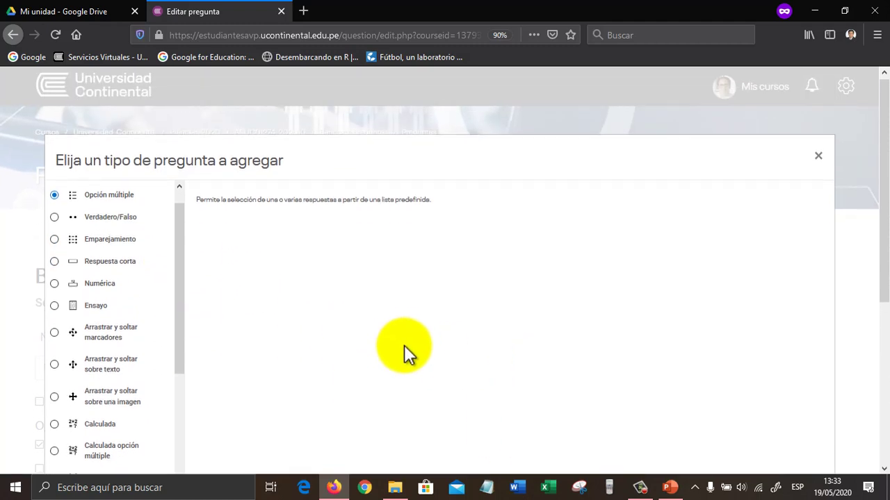
{"action": "scroll", "coordinate": [407, 346], "scroll_direction": "down", "scroll_amount": 3}
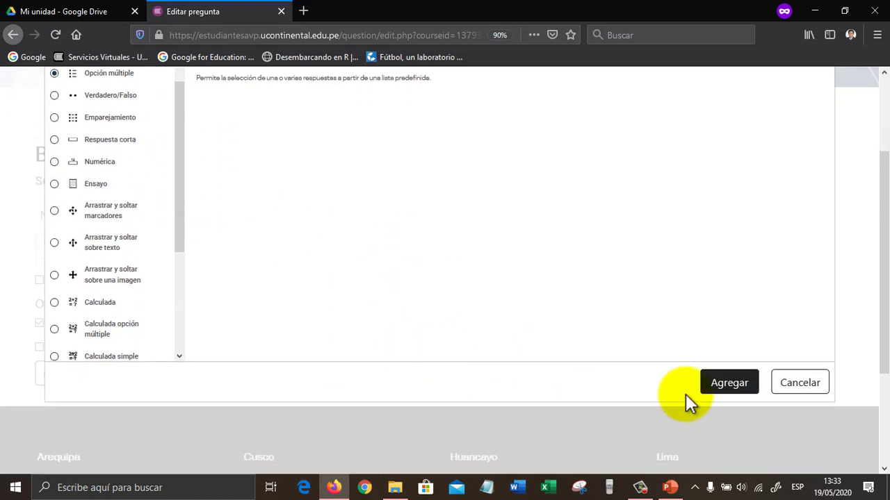
{"action": "left_click", "coordinate": [727, 384]}
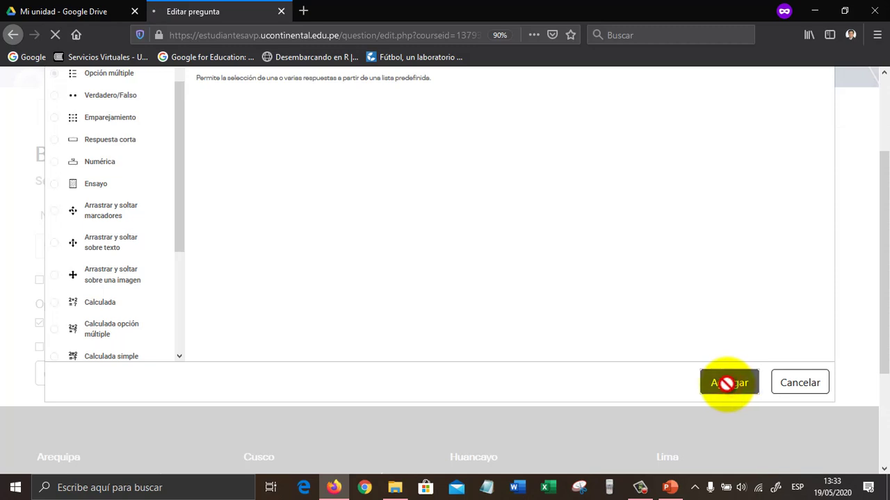
{"action": "scroll", "coordinate": [171, 275], "scroll_direction": "down", "scroll_amount": 5}
{"action": "scroll", "coordinate": [170, 277], "scroll_direction": "down", "scroll_amount": 2}
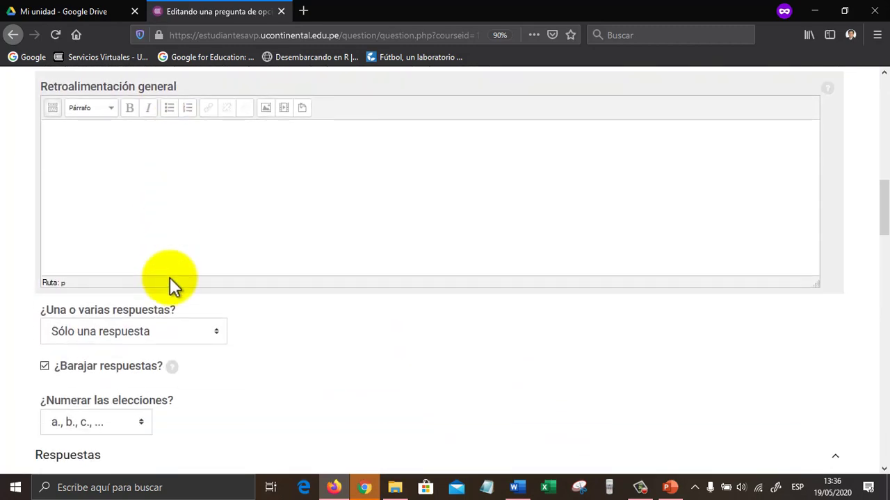
{"action": "scroll", "coordinate": [170, 277], "scroll_direction": "up", "scroll_amount": 4}
{"action": "scroll", "coordinate": [160, 271], "scroll_direction": "down", "scroll_amount": 5}
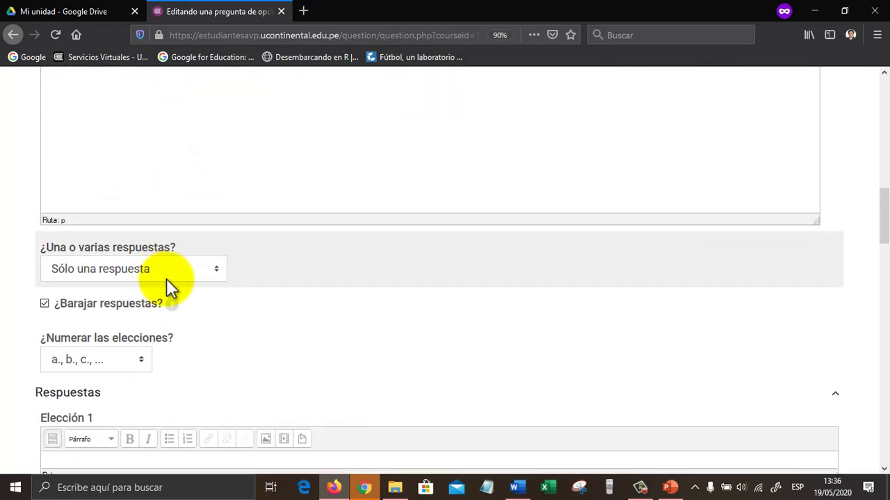
Try Sólo una respuesta with Sin numeración for the choices, look through the answer fields and discard the question.
{"action": "left_click", "coordinate": [166, 278]}
{"action": "left_click", "coordinate": [151, 316]}
{"action": "scroll", "coordinate": [139, 312], "scroll_direction": "down", "scroll_amount": 3}
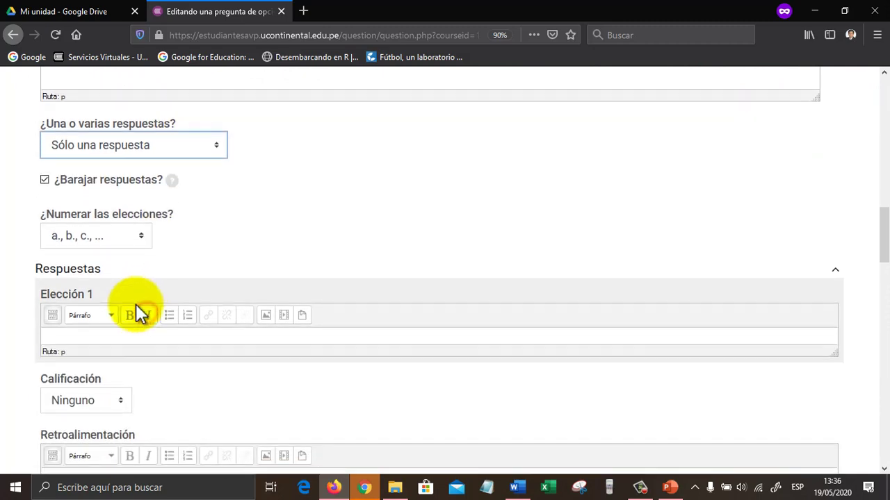
{"action": "left_click", "coordinate": [112, 240]}
{"action": "left_click", "coordinate": [103, 370]}
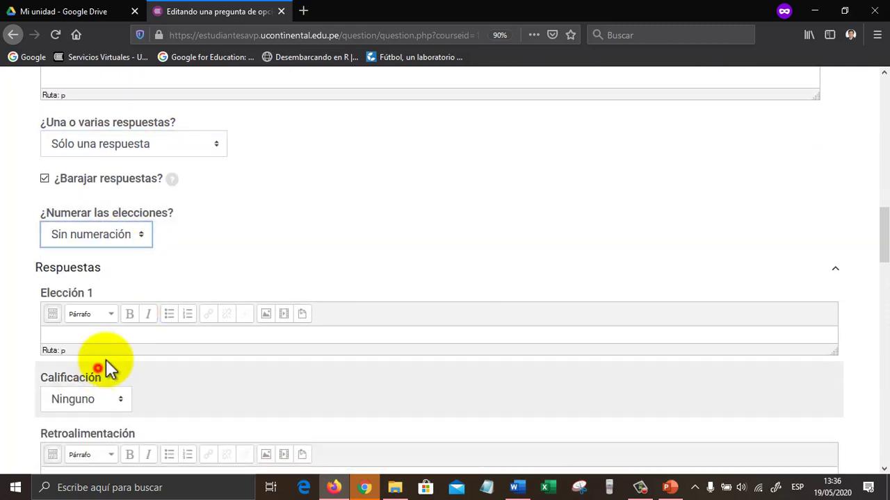
{"action": "scroll", "coordinate": [180, 306], "scroll_direction": "down", "scroll_amount": 10}
{"action": "scroll", "coordinate": [153, 264], "scroll_direction": "down", "scroll_amount": 12}
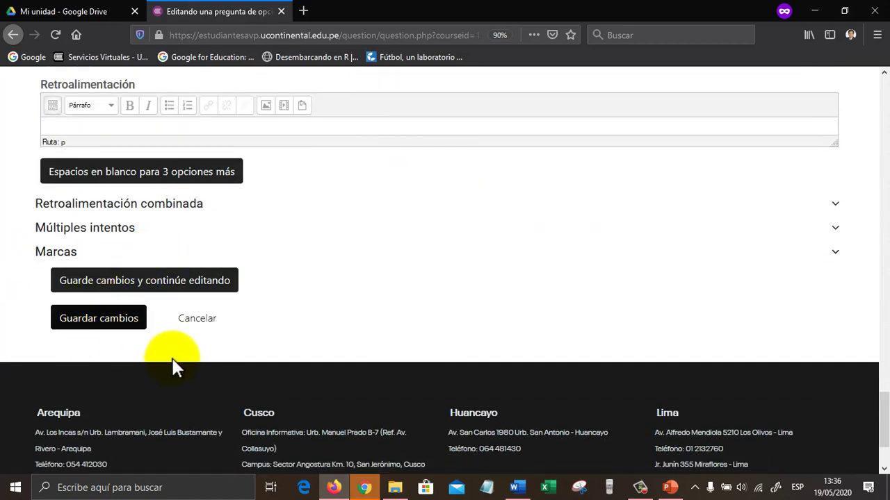
{"action": "left_click", "coordinate": [198, 319]}
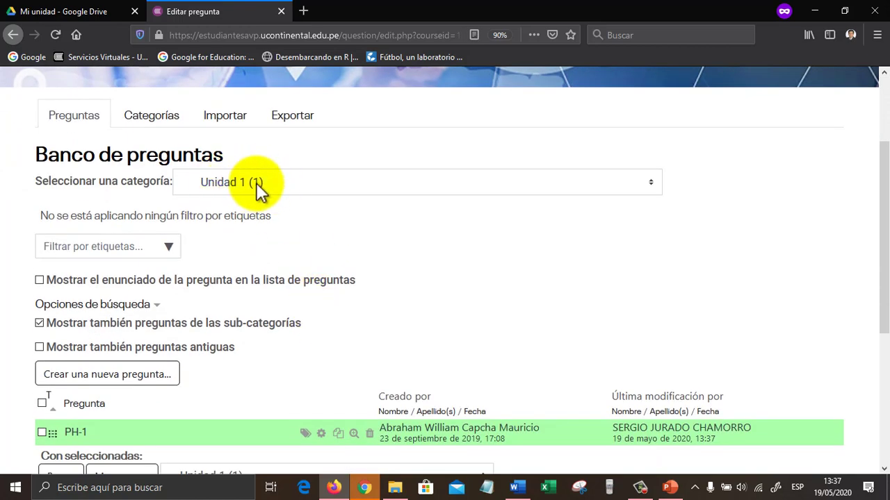
{"action": "scroll", "coordinate": [207, 394], "scroll_direction": "down", "scroll_amount": 3}
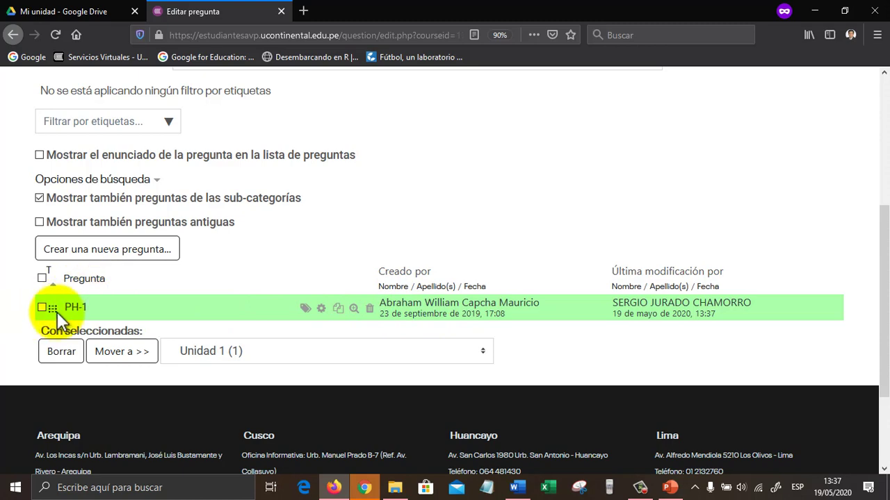
{"action": "scroll", "coordinate": [109, 312], "scroll_direction": "up", "scroll_amount": 4}
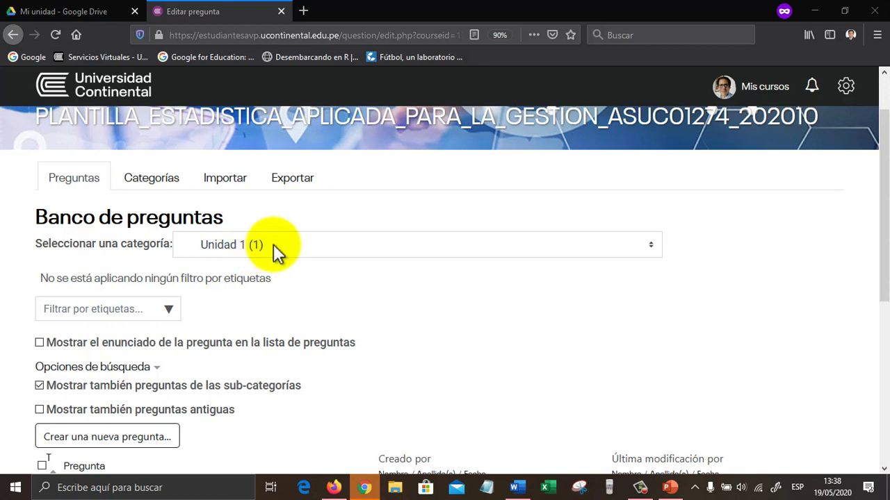
{"action": "left_click", "coordinate": [274, 246]}
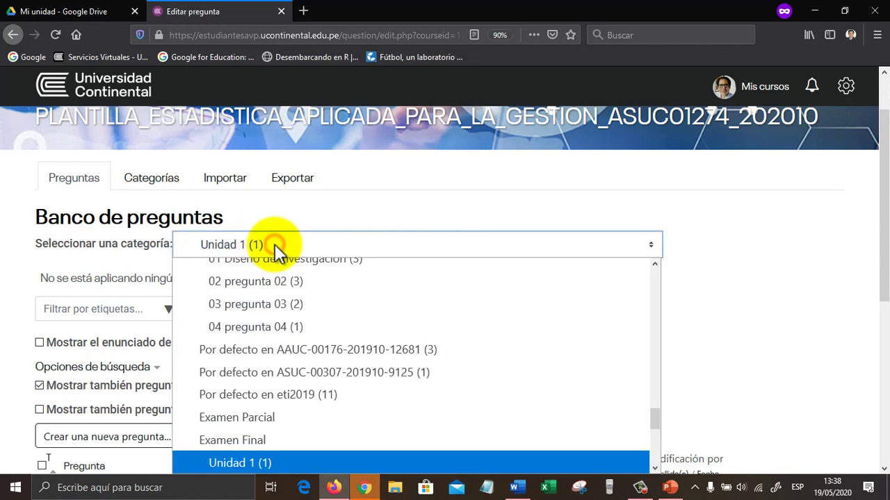
{"action": "left_click", "coordinate": [416, 361]}
{"action": "scroll", "coordinate": [334, 230], "scroll_direction": "down", "scroll_amount": 3}
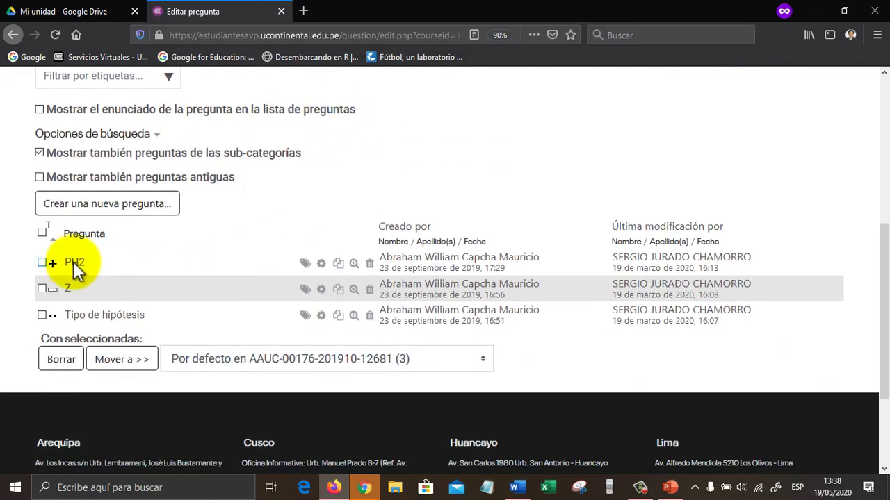
Move the question PH2 to the Unidad 1 category under Examen Final.
{"action": "left_click", "coordinate": [41, 263]}
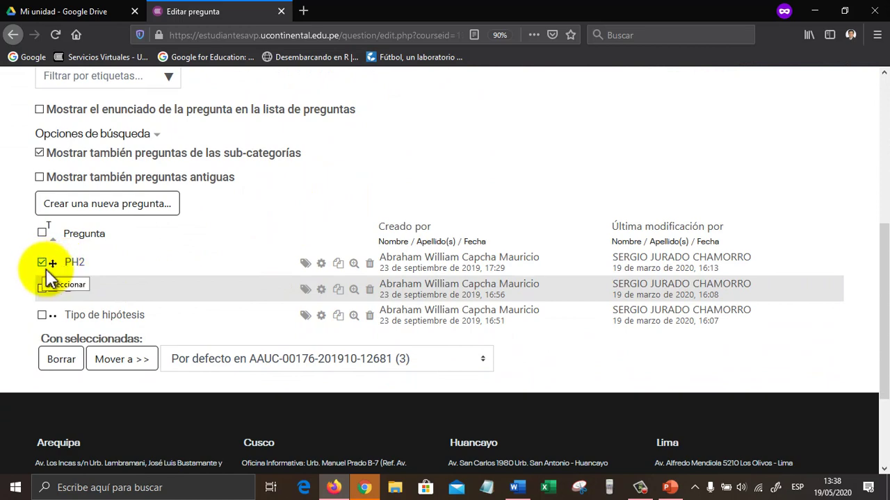
{"action": "left_click", "coordinate": [177, 358]}
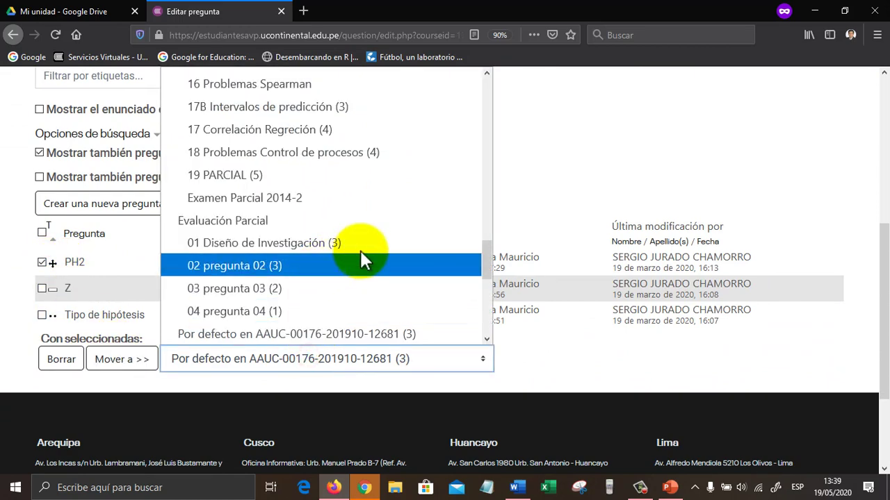
{"action": "scroll", "coordinate": [374, 250], "scroll_direction": "down", "scroll_amount": 3}
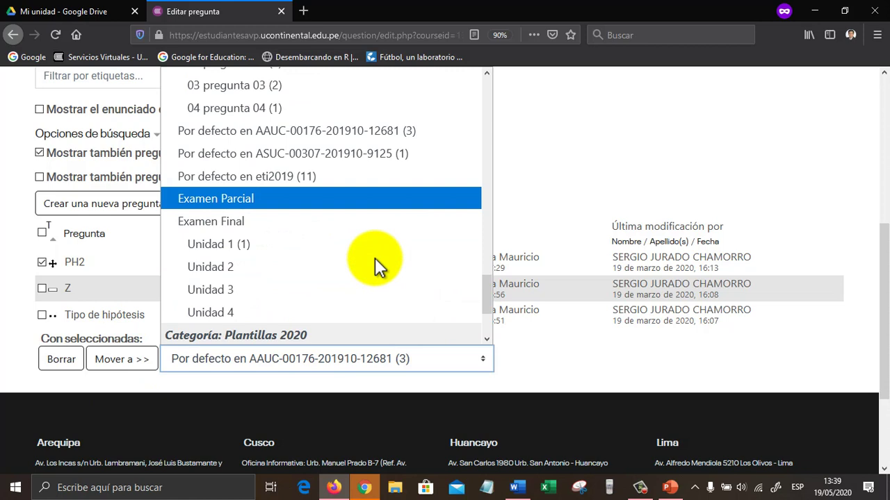
{"action": "left_click", "coordinate": [280, 243]}
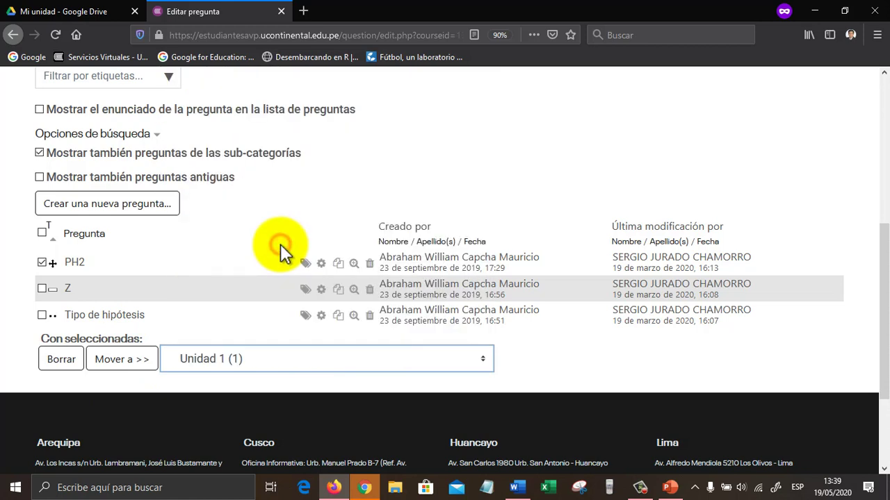
{"action": "left_click", "coordinate": [115, 373]}
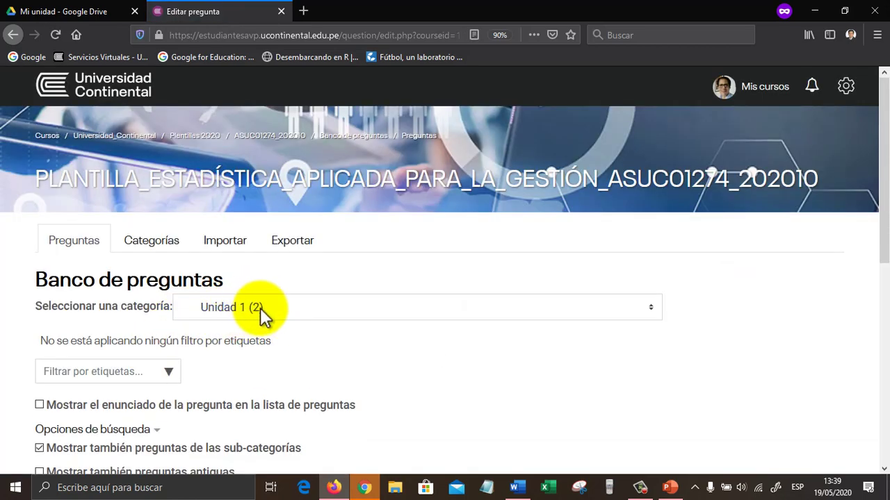
Check which questions are listed in the Unidad 1 category, leaving none of them selected.
{"action": "scroll", "coordinate": [260, 308], "scroll_direction": "down", "scroll_amount": 3}
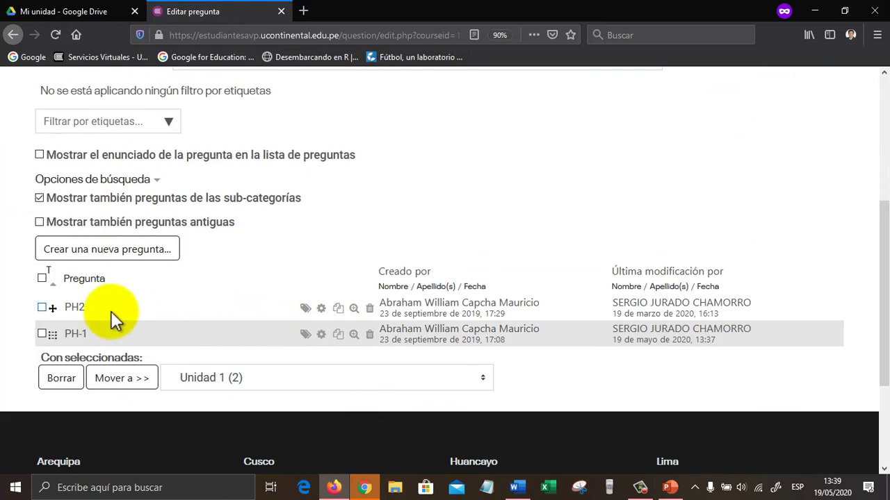
{"action": "left_click", "coordinate": [45, 333]}
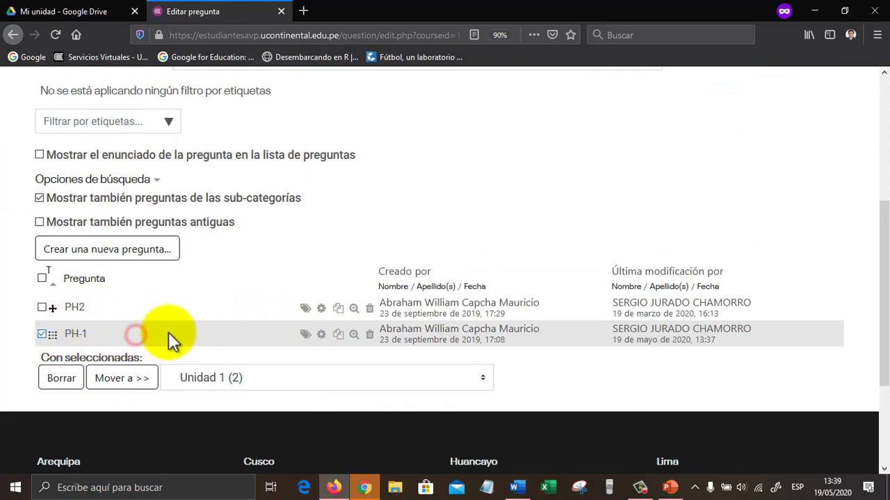
{"action": "left_click", "coordinate": [99, 327]}
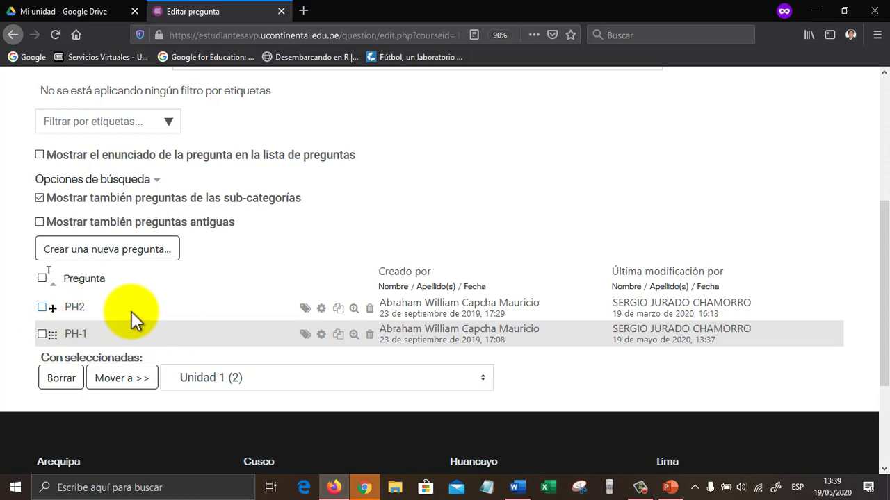
{"action": "left_click", "coordinate": [131, 311]}
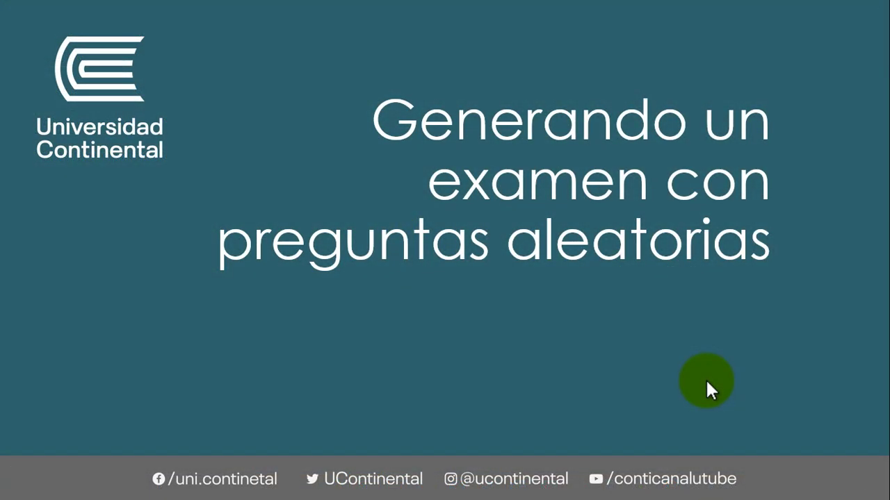
{"action": "left_click", "coordinate": [705, 378]}
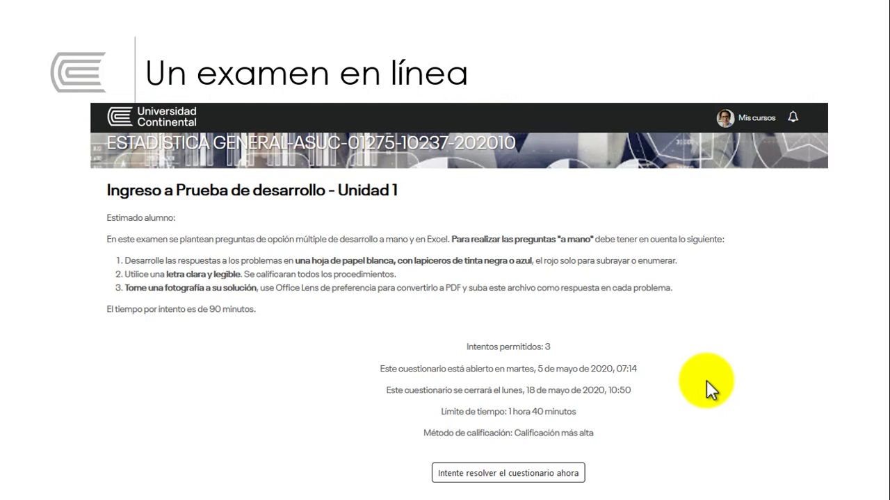
{"action": "left_click", "coordinate": [706, 381]}
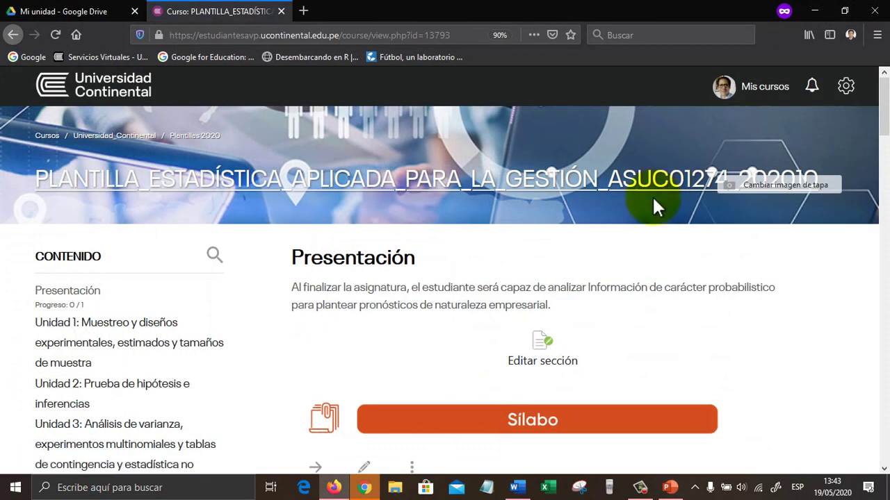
Add a new Cuestionario activity at the end of the course section Unidad 2: Prueba de hipótesis e inferencias.
{"action": "scroll", "coordinate": [167, 344], "scroll_direction": "down", "scroll_amount": 2}
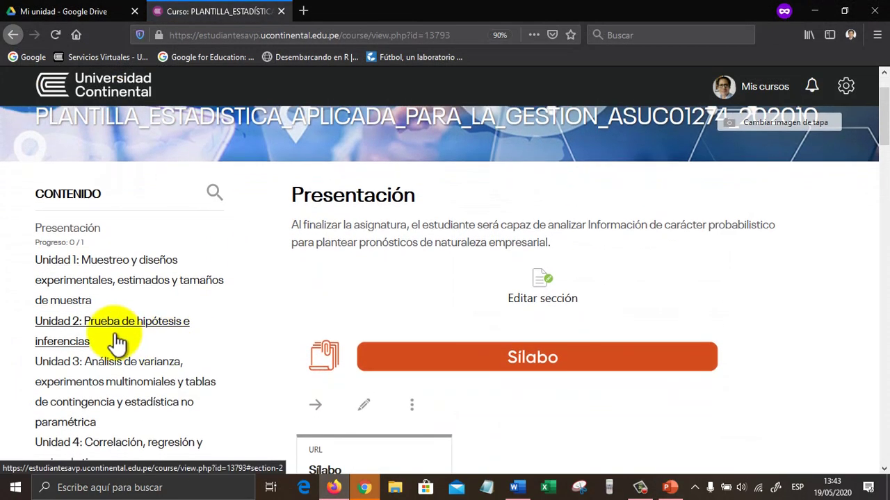
{"action": "left_click", "coordinate": [113, 324]}
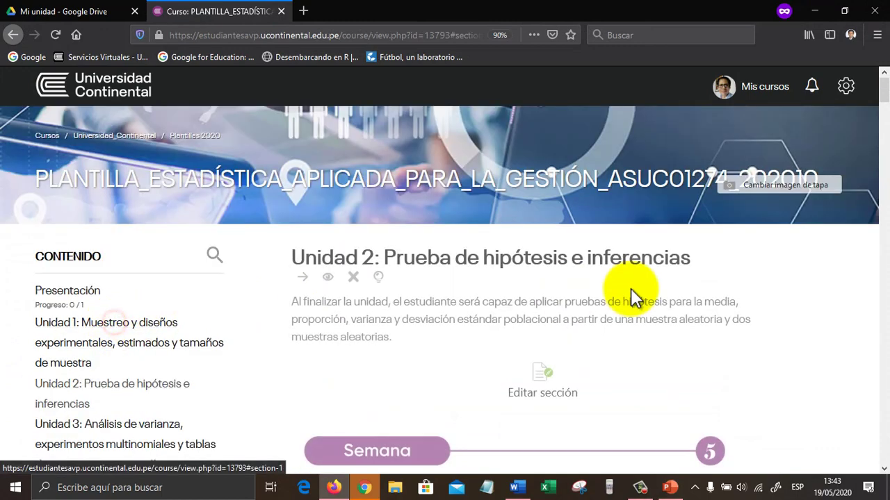
{"action": "scroll", "coordinate": [643, 312], "scroll_direction": "down", "scroll_amount": 4}
{"action": "scroll", "coordinate": [643, 312], "scroll_direction": "down", "scroll_amount": 10}
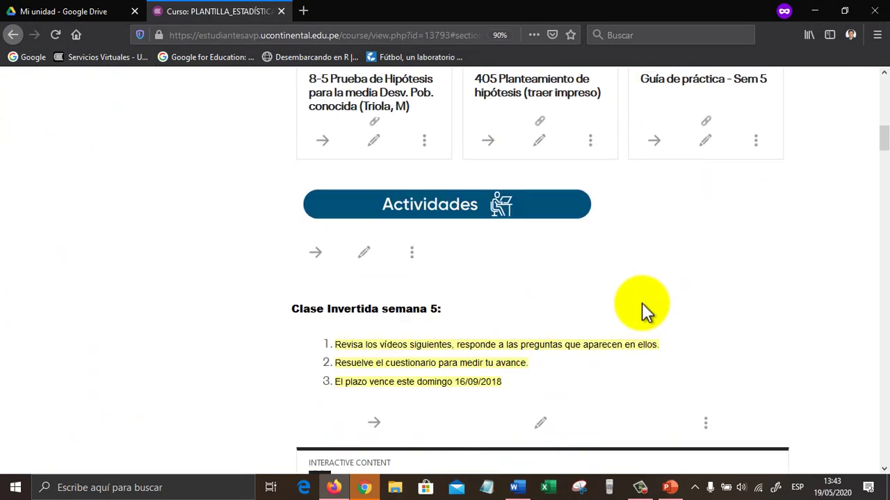
{"action": "left_click_drag", "start_coordinate": [881, 170], "coordinate": [883, 417]}
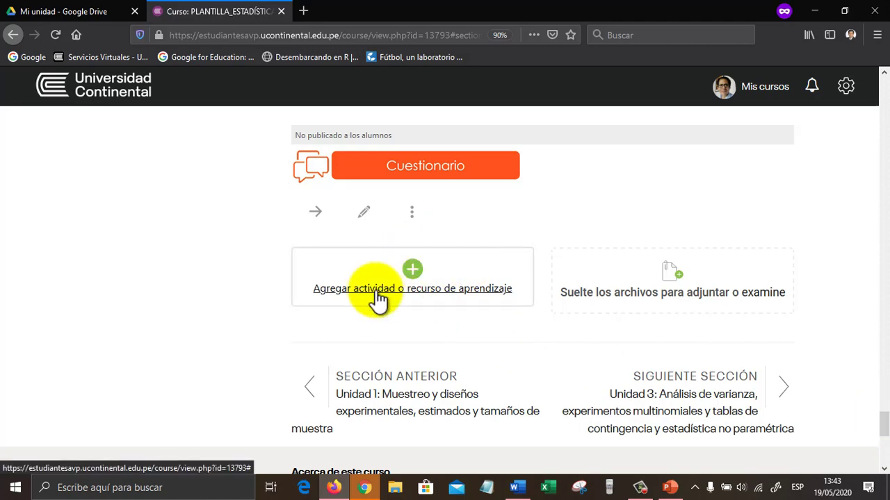
{"action": "left_click", "coordinate": [335, 292]}
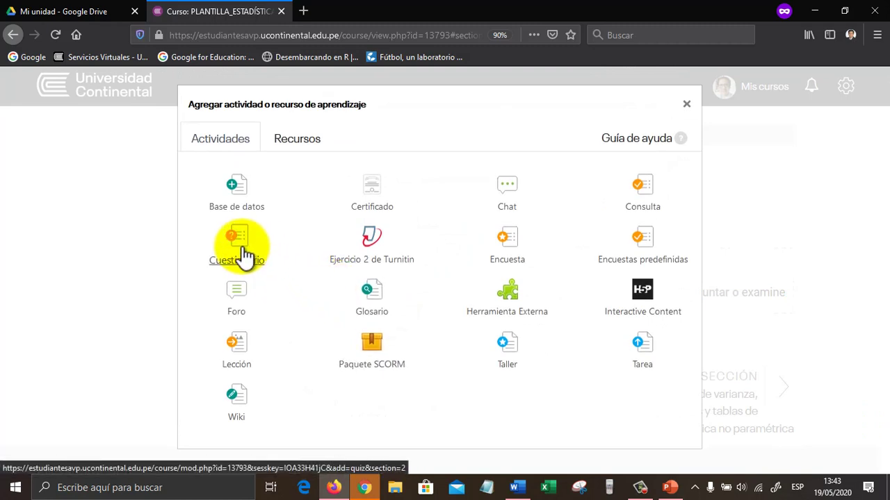
{"action": "left_click", "coordinate": [240, 251]}
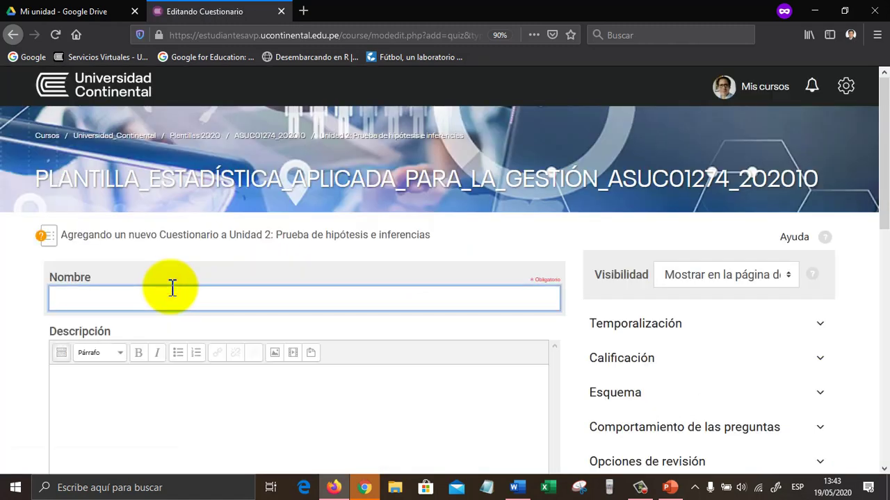
Name the quiz Ingreso al Examen Parcial and describe its multiple-choice and numerical questions, asking for 03 decimal digits in numerical answers.
{"action": "type", "text": "Ingreso al Examen p"}
{"action": "key", "text": "BackSpace"}
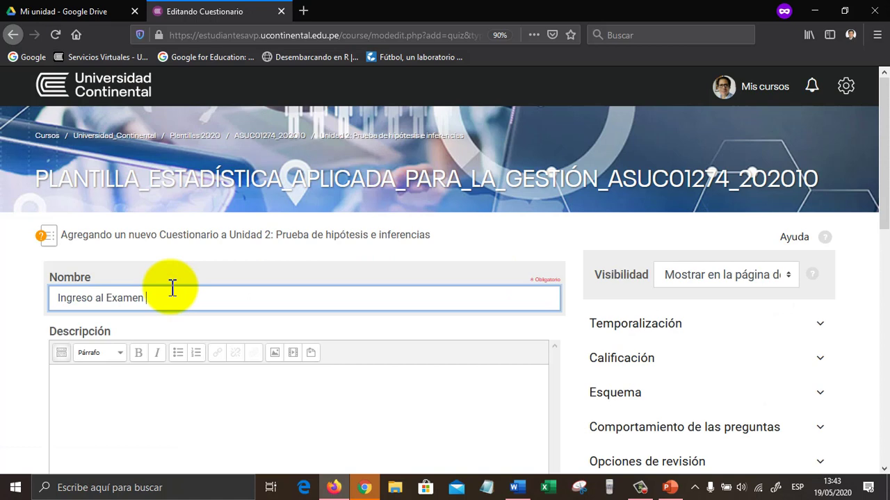
{"action": "type", "text": "Parcial"}
{"action": "left_click", "coordinate": [111, 358]}
{"action": "scroll", "coordinate": [112, 358], "scroll_direction": "down", "scroll_amount": 2}
{"action": "left_click", "coordinate": [112, 278]}
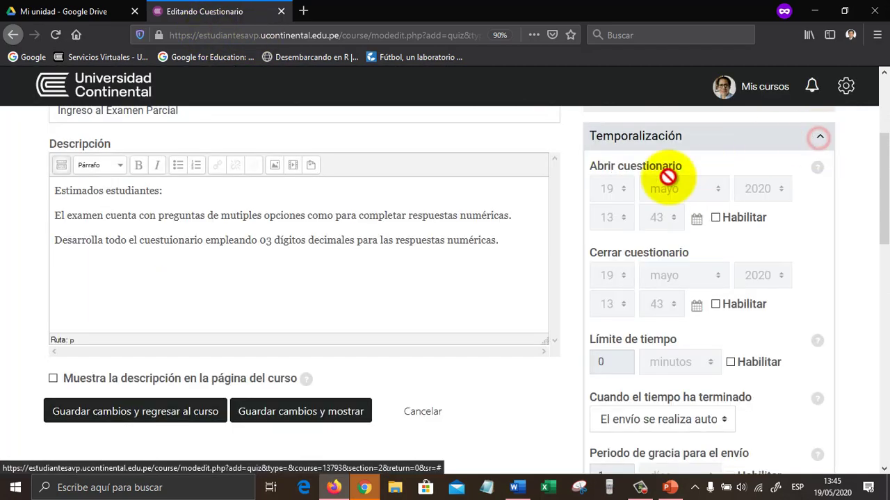
Enable the quiz's opening and closing dates for 19 mayo 2020 and set the closing hour to 15.
{"action": "left_click", "coordinate": [716, 304]}
{"action": "left_click", "coordinate": [715, 218]}
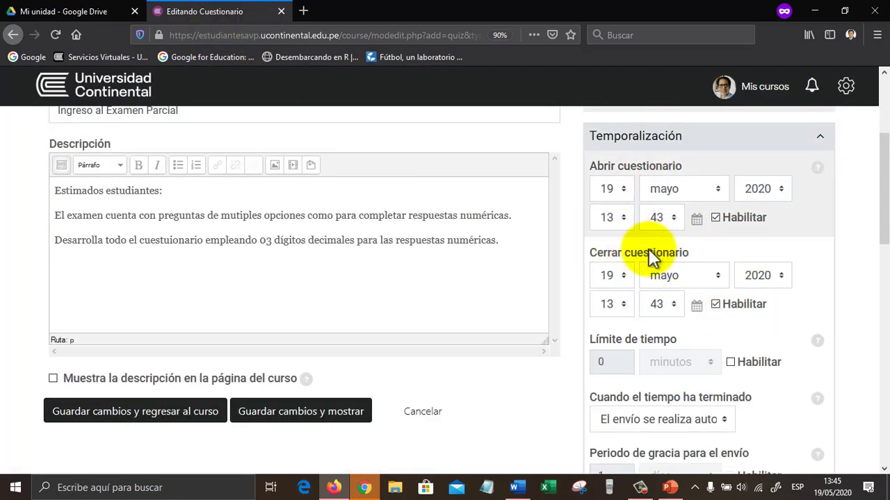
{"action": "left_click", "coordinate": [628, 306]}
{"action": "left_click", "coordinate": [629, 310]}
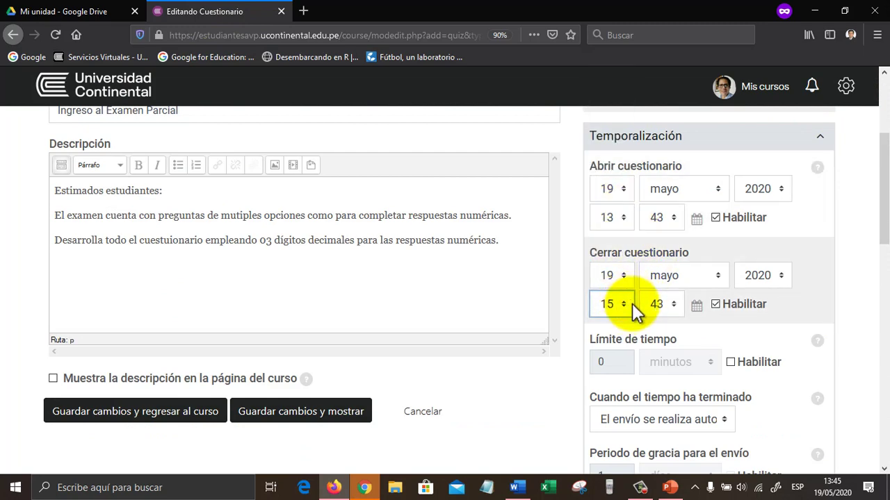
{"action": "scroll", "coordinate": [646, 326], "scroll_direction": "down", "scroll_amount": 3}
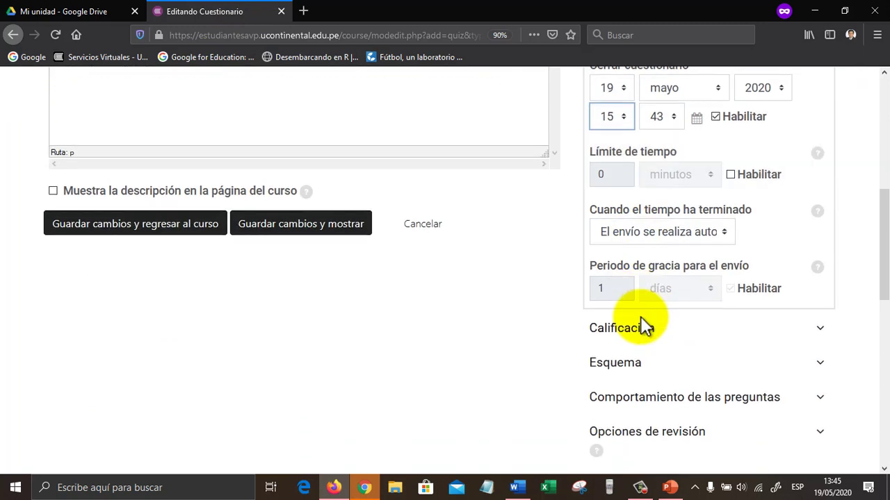
Enable a 90-minute time limit, show the description on the course page, and save the quiz, returning to the course.
{"action": "left_click", "coordinate": [731, 175]}
{"action": "left_click", "coordinate": [615, 175]}
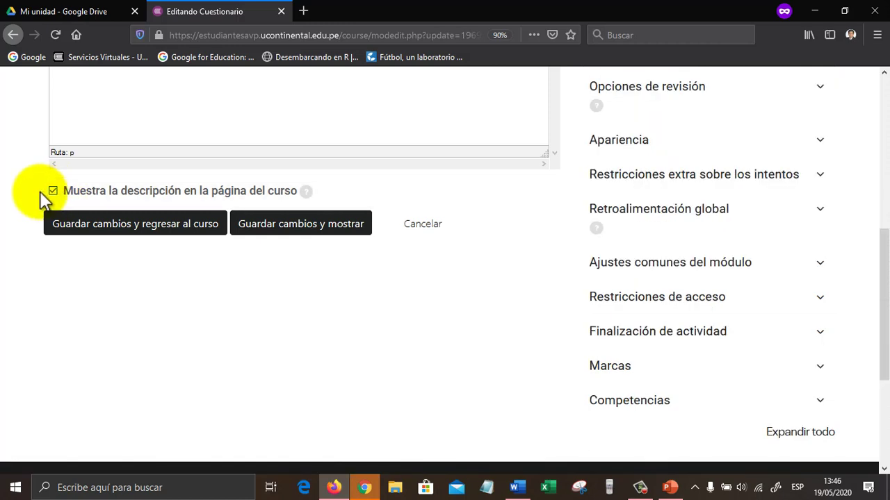
{"action": "left_click", "coordinate": [131, 237]}
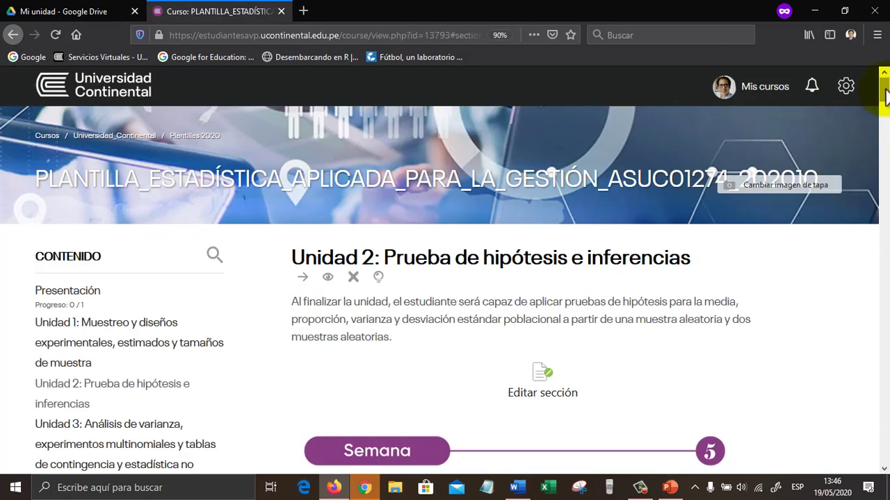
Open the Ingreso al Examen Parcial quiz from the course section and go to editing its questions.
{"action": "left_click_drag", "start_coordinate": [884, 79], "coordinate": [879, 417]}
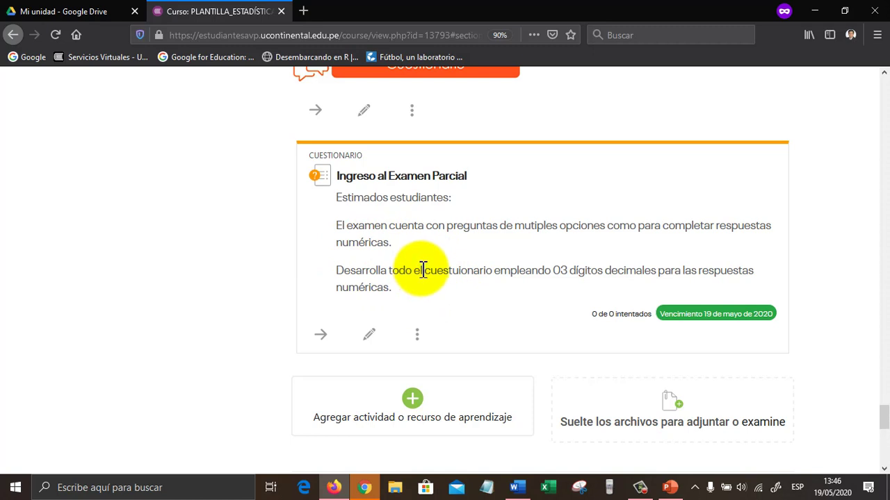
{"action": "left_click", "coordinate": [414, 177]}
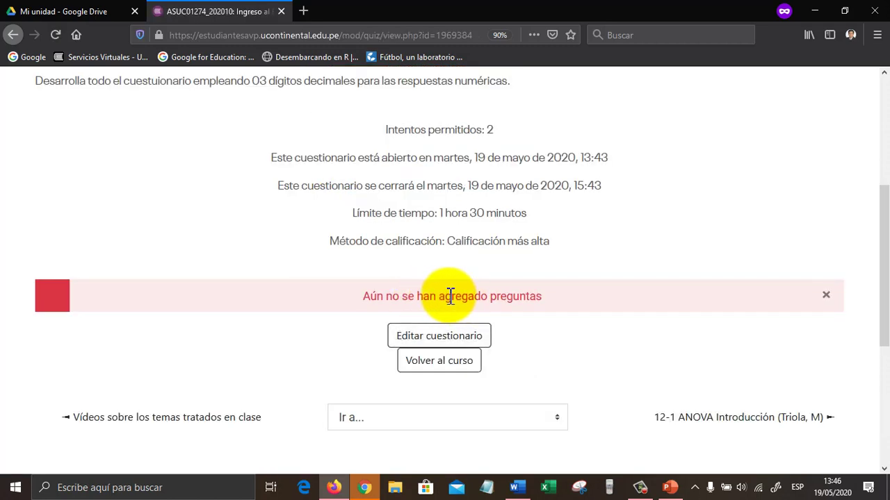
{"action": "scroll", "coordinate": [445, 325], "scroll_direction": "down", "scroll_amount": 3}
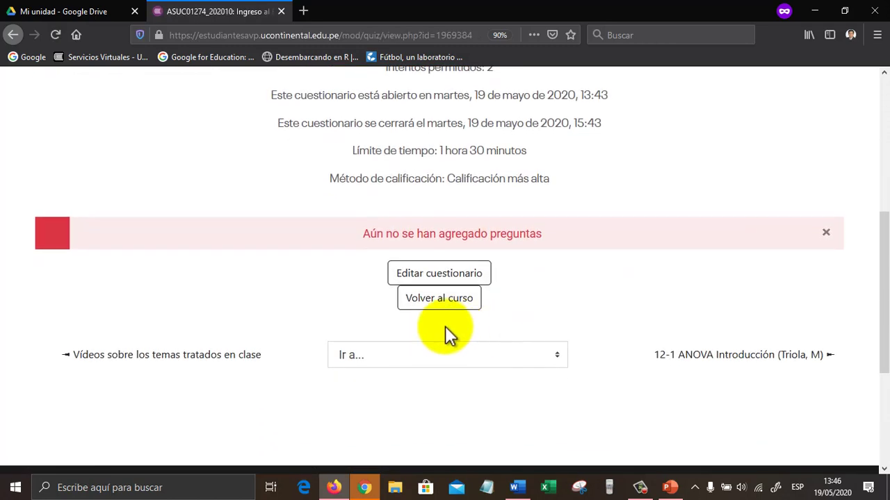
{"action": "left_click", "coordinate": [449, 285]}
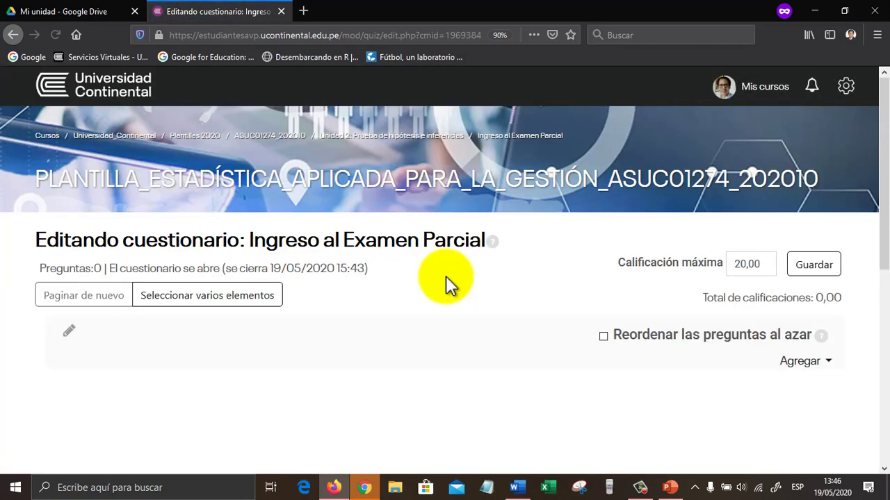
{"action": "scroll", "coordinate": [446, 276], "scroll_direction": "down", "scroll_amount": 2}
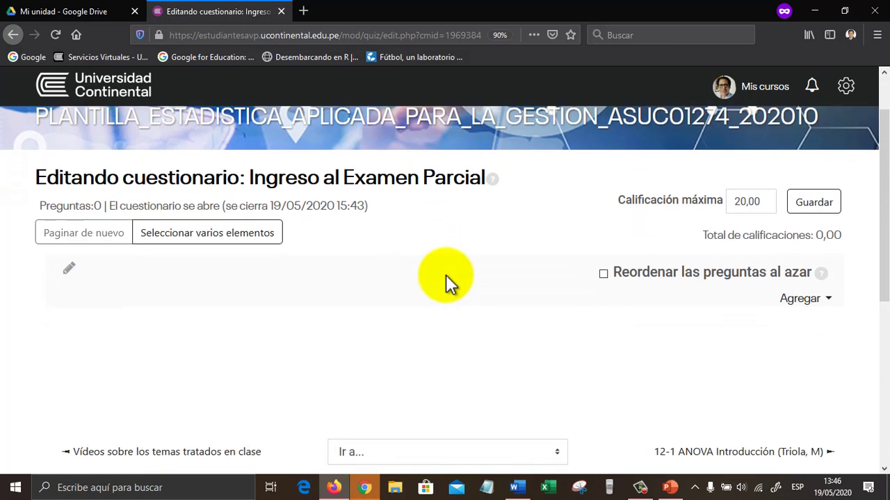
{"action": "scroll", "coordinate": [464, 276], "scroll_direction": "down", "scroll_amount": 2}
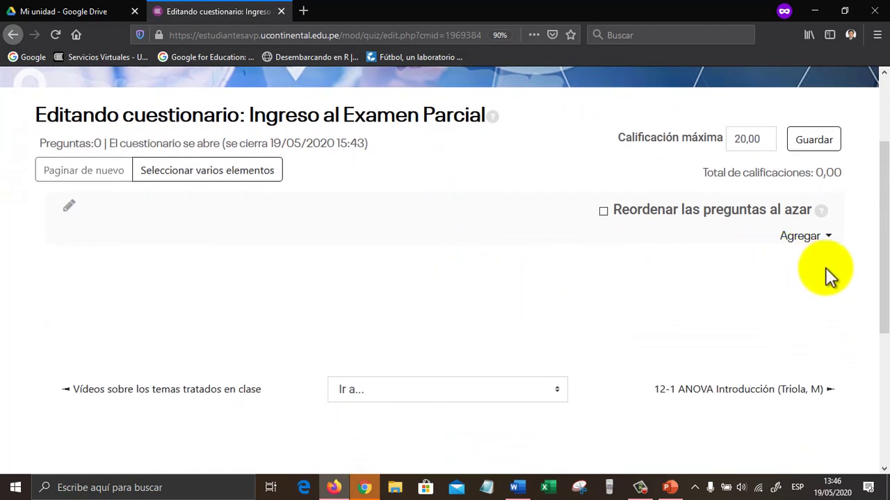
Start adding a random question to the quiz and choose the Unidad 1 category under Examen Final.
{"action": "left_click", "coordinate": [800, 237]}
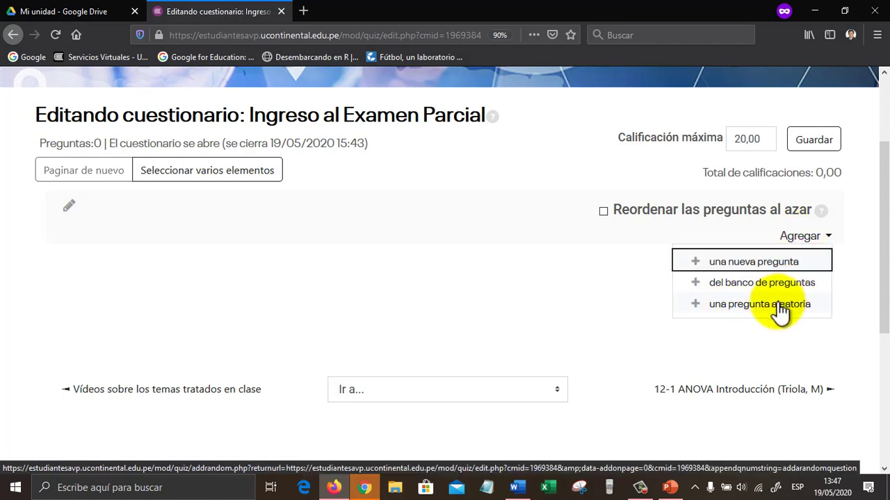
{"action": "left_click", "coordinate": [762, 306]}
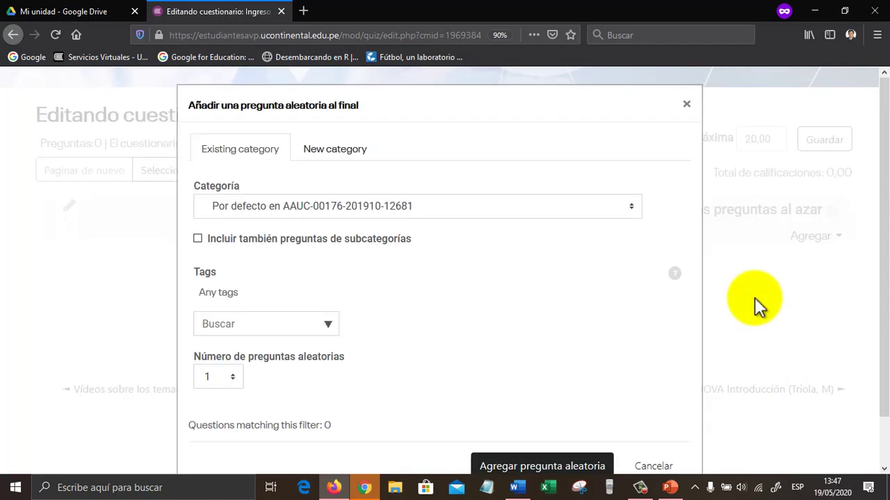
{"action": "left_click", "coordinate": [467, 207]}
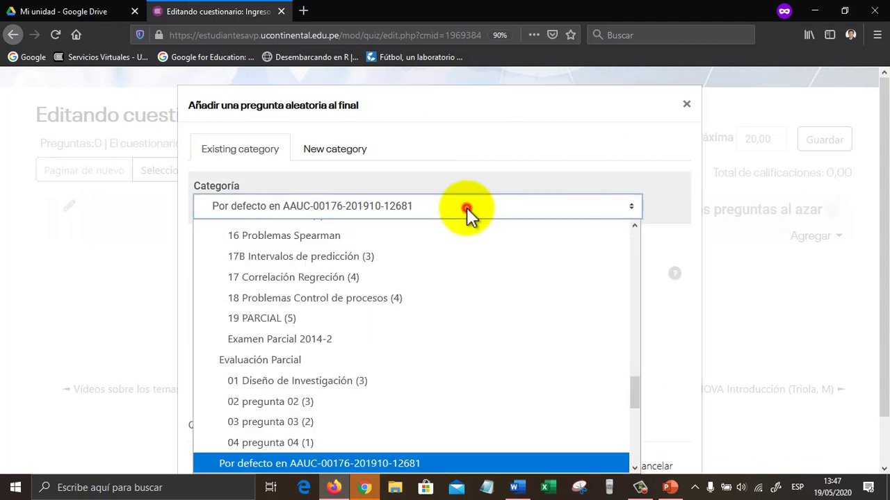
{"action": "left_click", "coordinate": [466, 207]}
{"action": "left_click", "coordinate": [466, 207]}
{"action": "scroll", "coordinate": [525, 339], "scroll_direction": "down", "scroll_amount": 1}
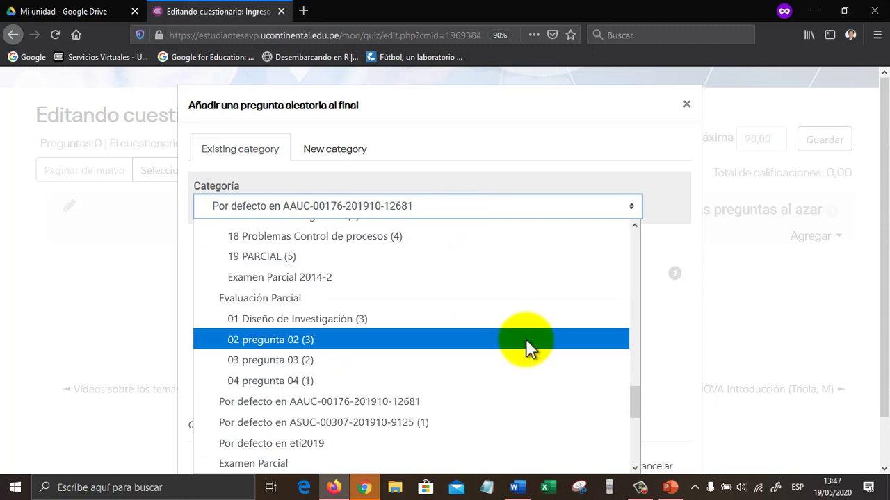
{"action": "scroll", "coordinate": [525, 339], "scroll_direction": "down", "scroll_amount": 4}
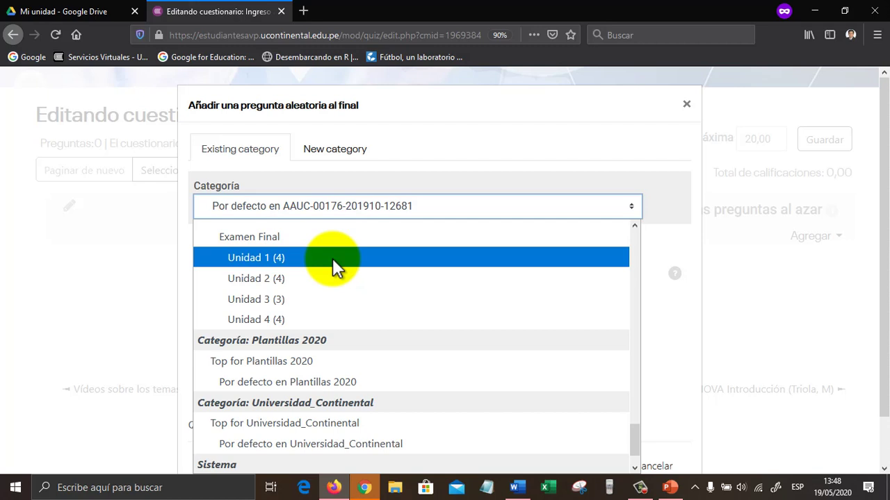
{"action": "left_click", "coordinate": [332, 259]}
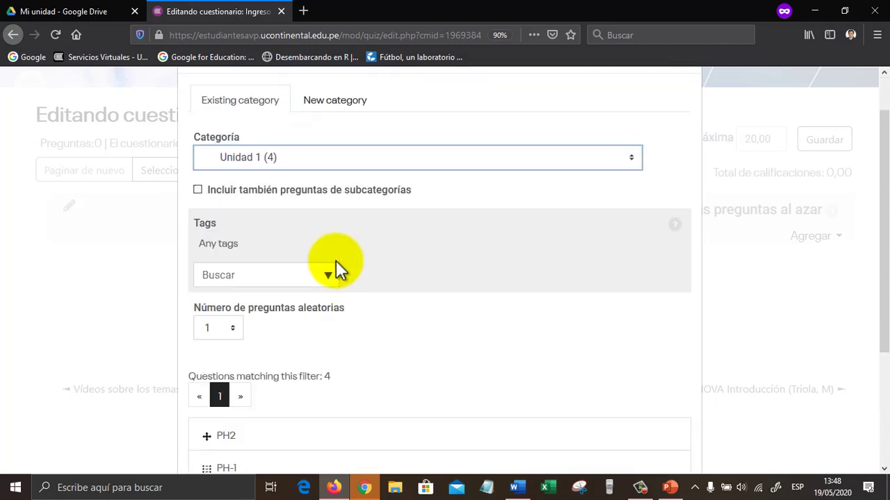
Set the number of random questions to 1 and add the Unidad 1 random question to the quiz.
{"action": "scroll", "coordinate": [342, 274], "scroll_direction": "down", "scroll_amount": 2}
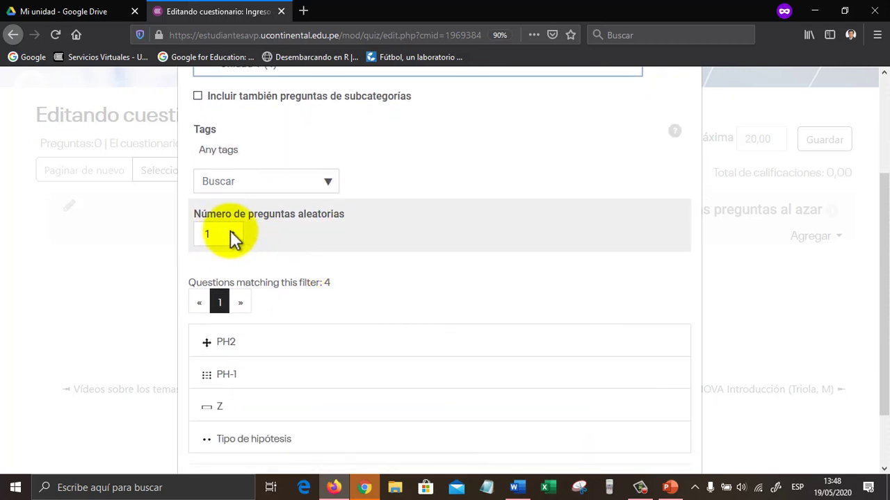
{"action": "scroll", "coordinate": [317, 222], "scroll_direction": "up", "scroll_amount": 2}
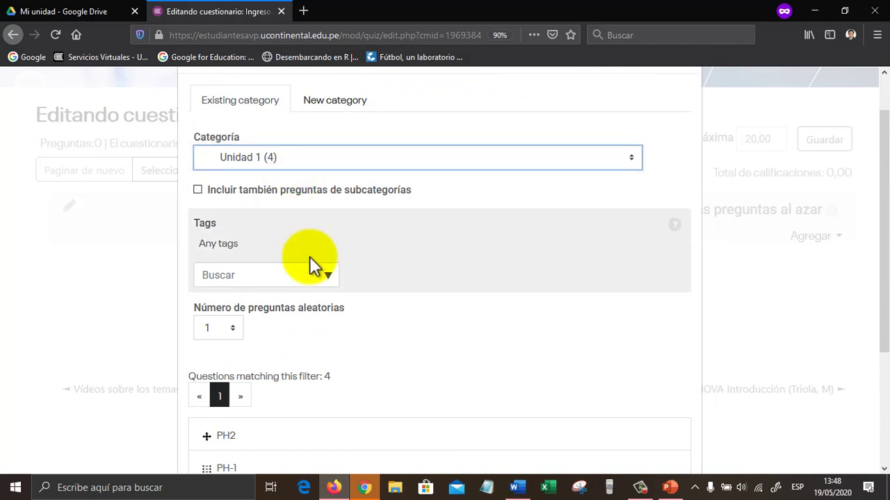
{"action": "scroll", "coordinate": [375, 289], "scroll_direction": "down", "scroll_amount": 3}
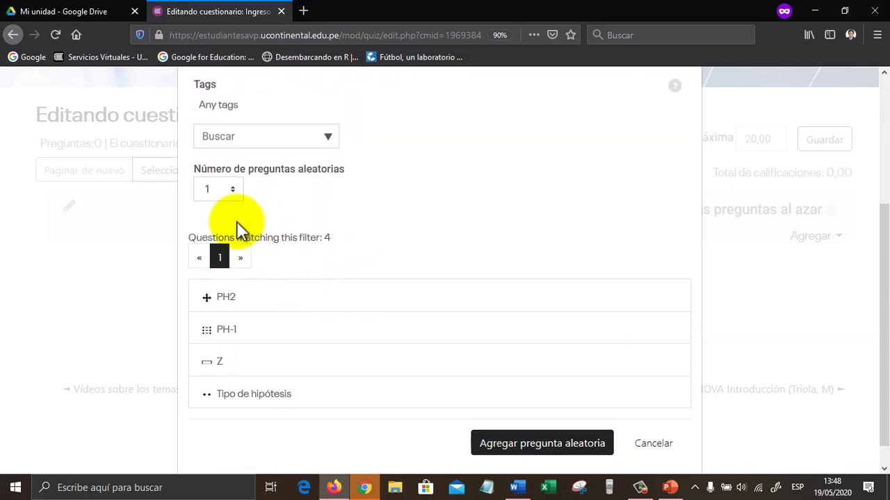
{"action": "left_click", "coordinate": [236, 191]}
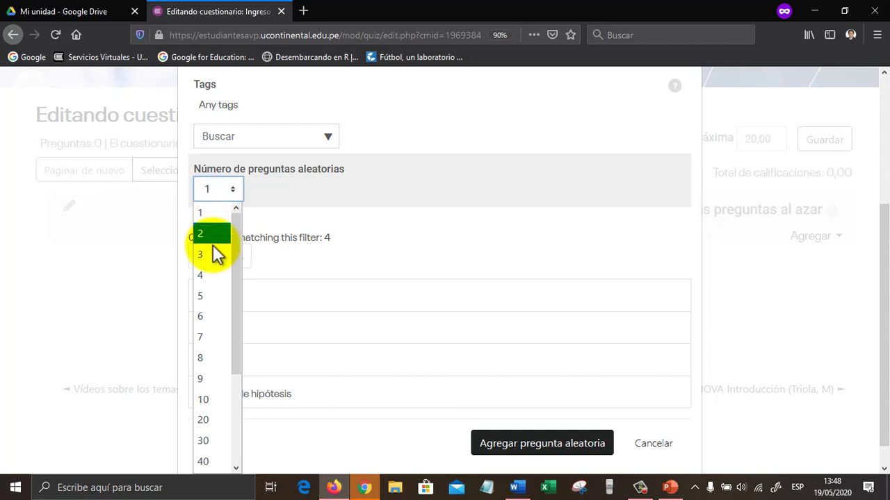
{"action": "left_click", "coordinate": [217, 215]}
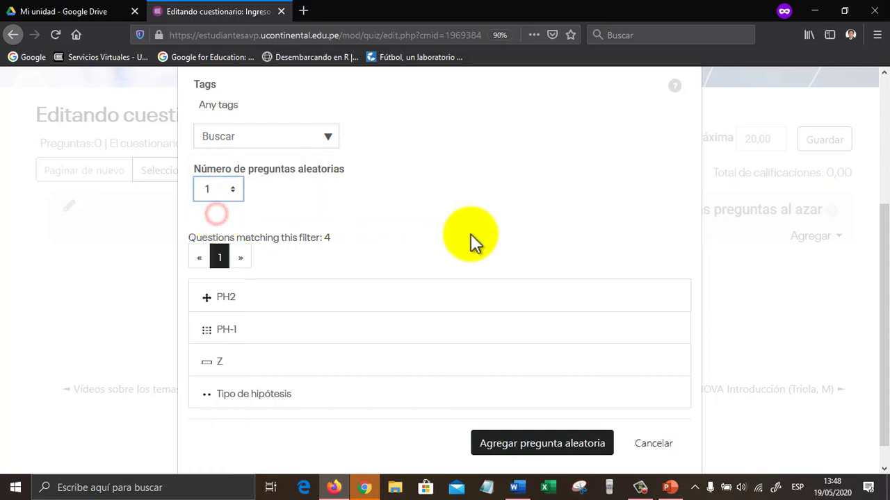
{"action": "scroll", "coordinate": [472, 254], "scroll_direction": "down", "scroll_amount": 1}
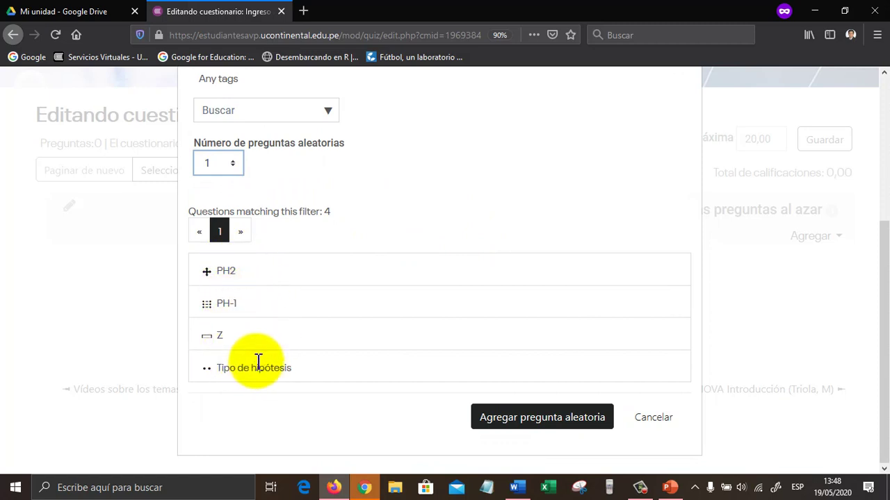
{"action": "left_click", "coordinate": [535, 428]}
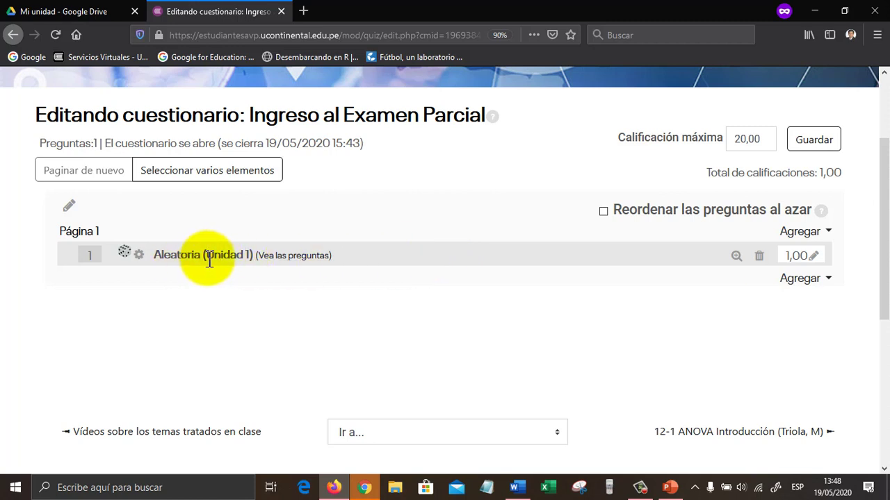
{"action": "left_click_drag", "start_coordinate": [208, 262], "coordinate": [254, 279]}
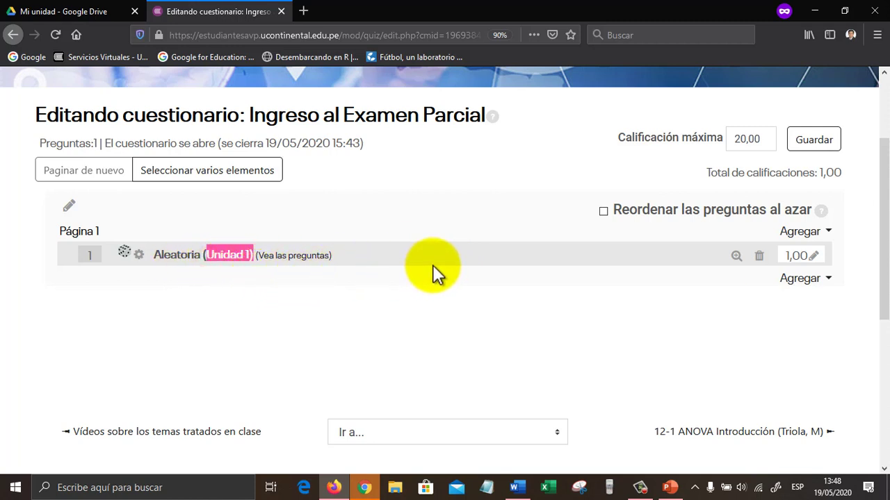
Add one random question from the Unidad 2 category under Examen Final at the end of the quiz.
{"action": "left_click", "coordinate": [810, 280]}
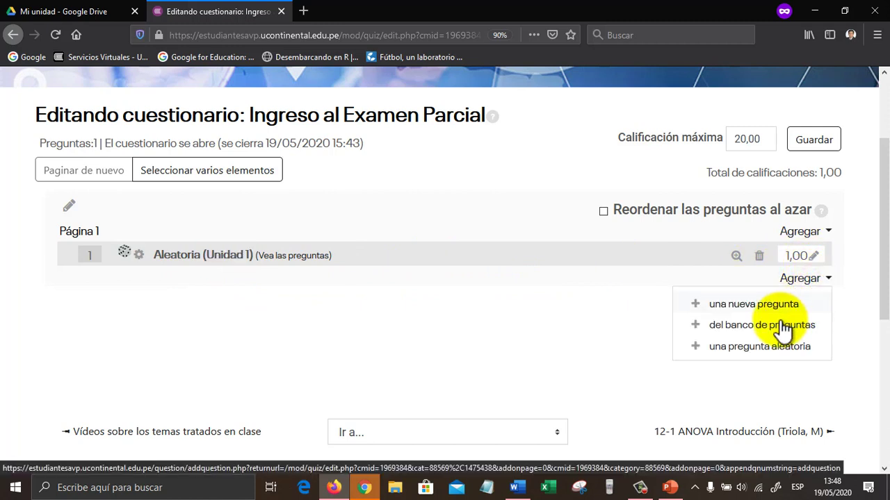
{"action": "left_click", "coordinate": [761, 348]}
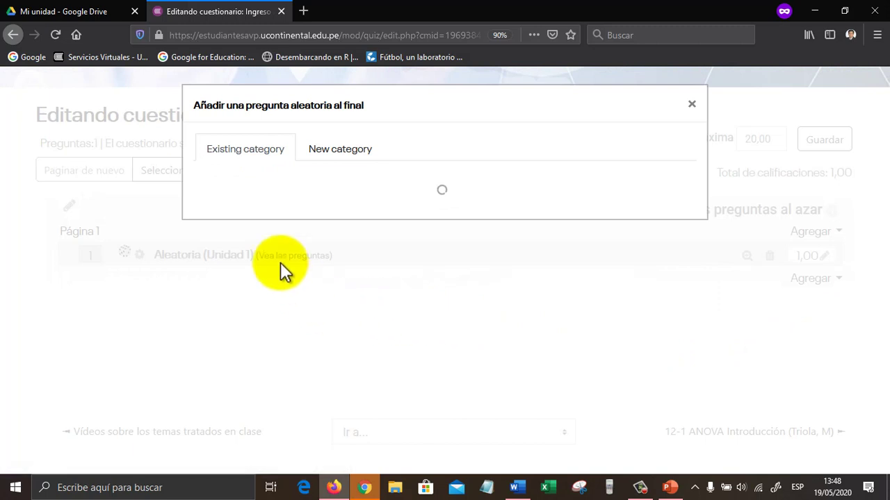
{"action": "left_click", "coordinate": [310, 211]}
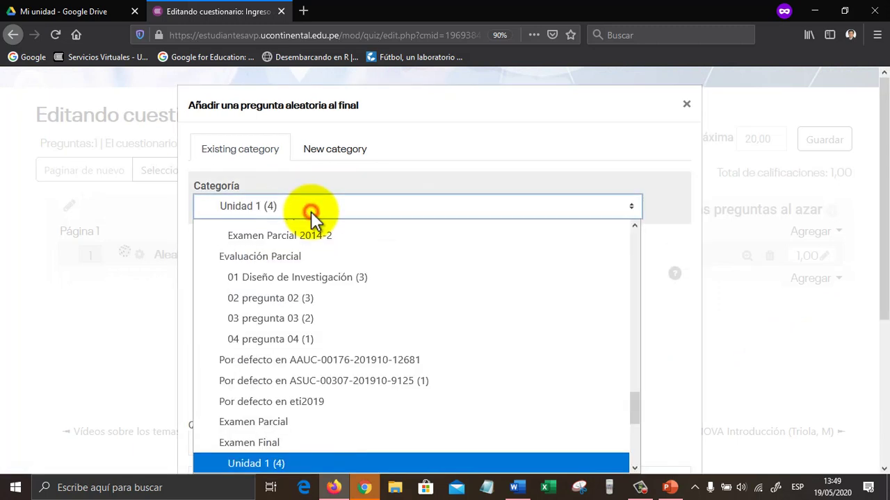
{"action": "scroll", "coordinate": [326, 349], "scroll_direction": "down", "scroll_amount": 2}
{"action": "left_click", "coordinate": [306, 362]}
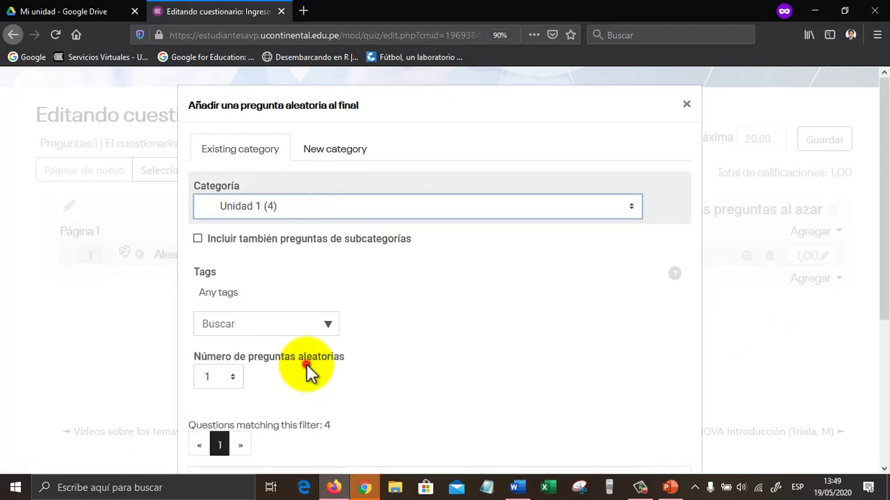
{"action": "scroll", "coordinate": [314, 366], "scroll_direction": "down", "scroll_amount": 3}
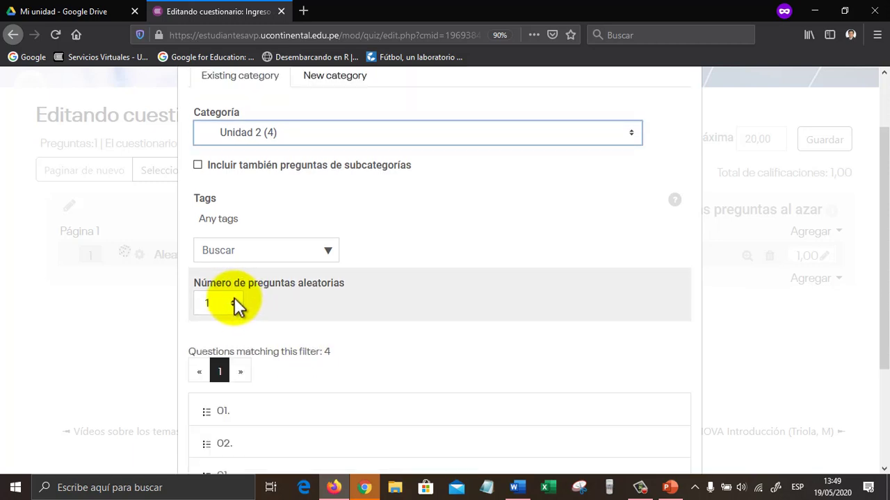
{"action": "scroll", "coordinate": [257, 302], "scroll_direction": "down", "scroll_amount": 3}
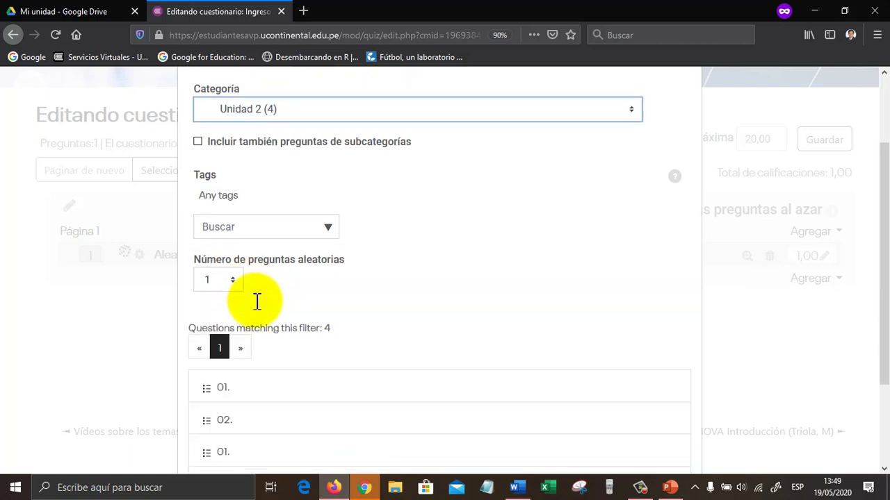
{"action": "left_click", "coordinate": [483, 411]}
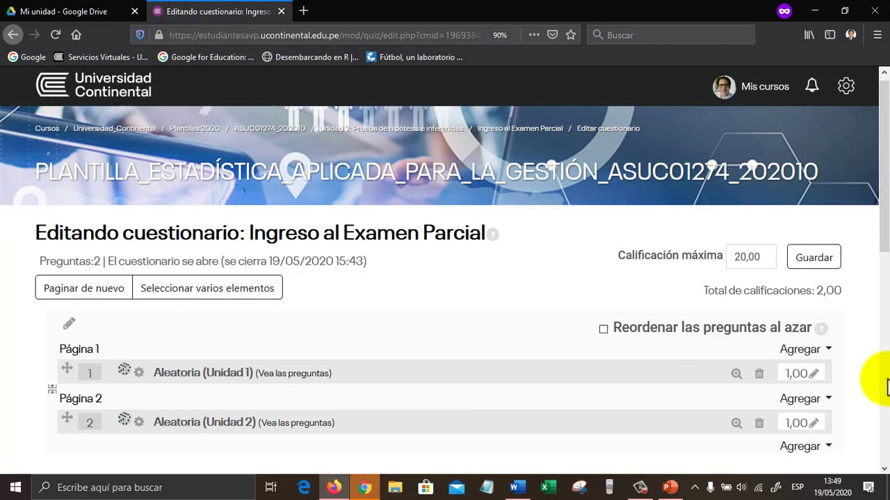
Add one random question from the Unidad 3 category under Examen Final at the end of the quiz.
{"action": "scroll", "coordinate": [883, 387], "scroll_direction": "down", "scroll_amount": 5}
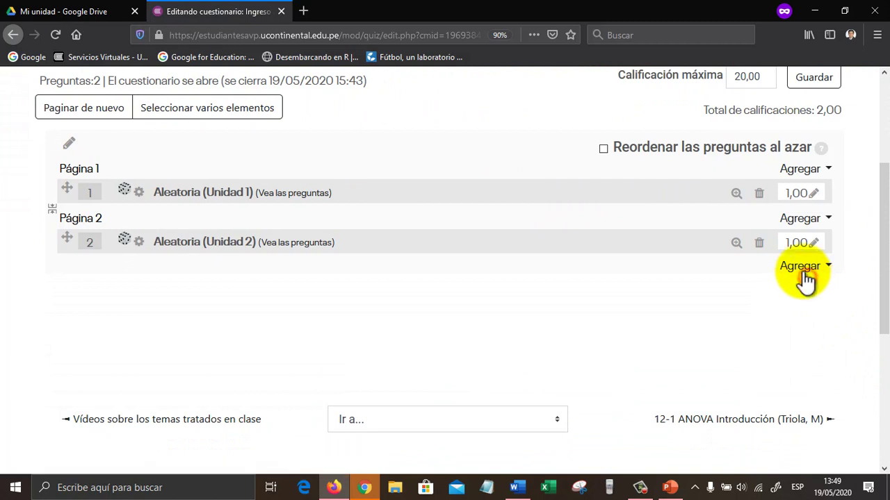
{"action": "left_click", "coordinate": [805, 271]}
{"action": "left_click", "coordinate": [755, 339]}
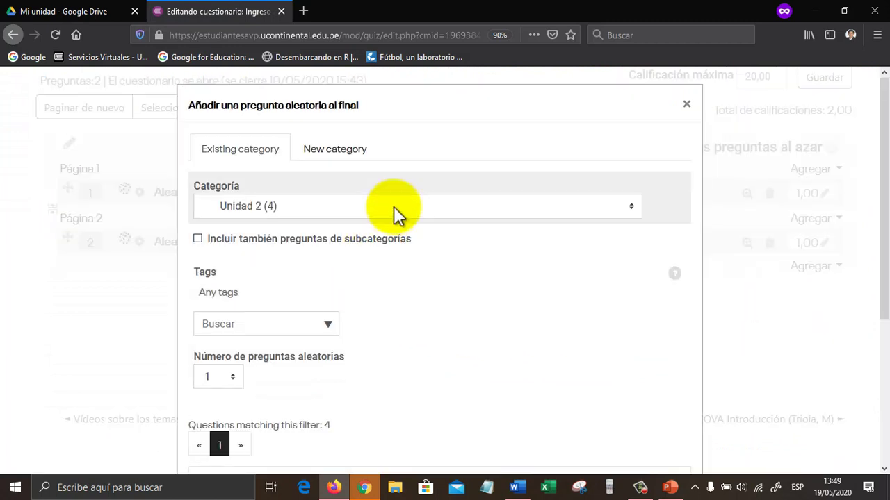
{"action": "left_click", "coordinate": [393, 207]}
{"action": "scroll", "coordinate": [403, 326], "scroll_direction": "down", "scroll_amount": 3}
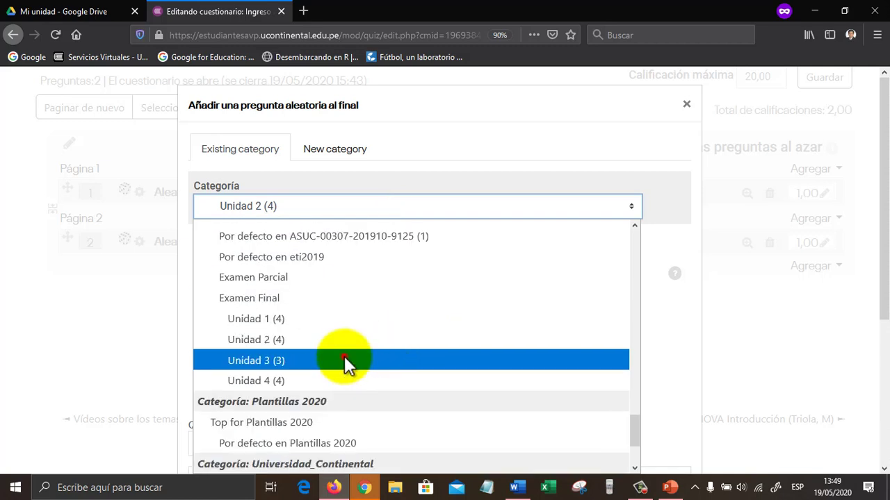
{"action": "left_click", "coordinate": [346, 360]}
{"action": "scroll", "coordinate": [345, 361], "scroll_direction": "down", "scroll_amount": 5}
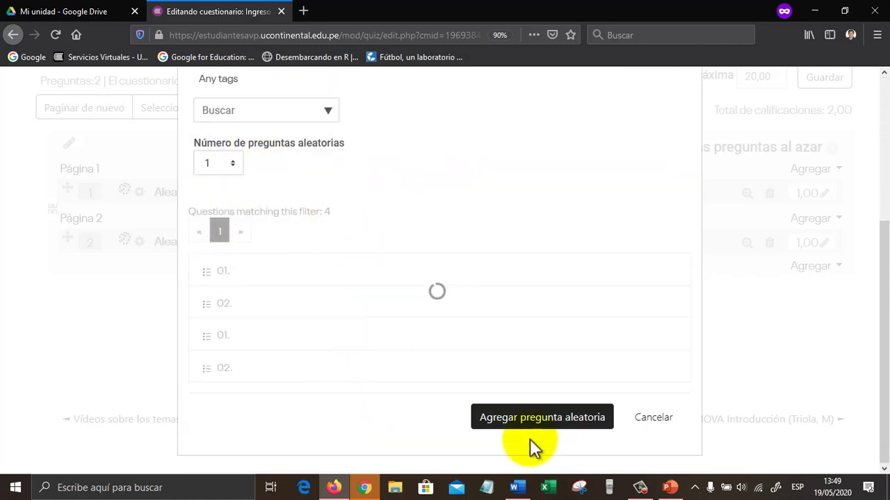
{"action": "scroll", "coordinate": [530, 425], "scroll_direction": "down", "scroll_amount": 3}
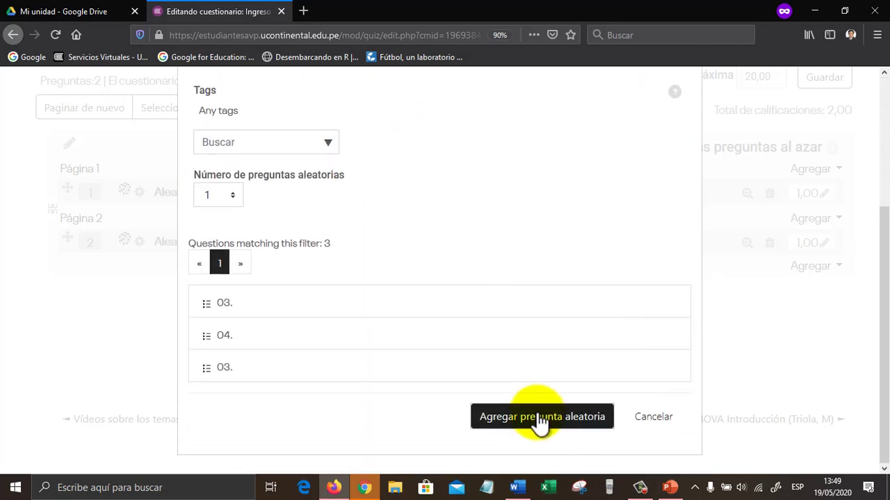
{"action": "left_click", "coordinate": [540, 420]}
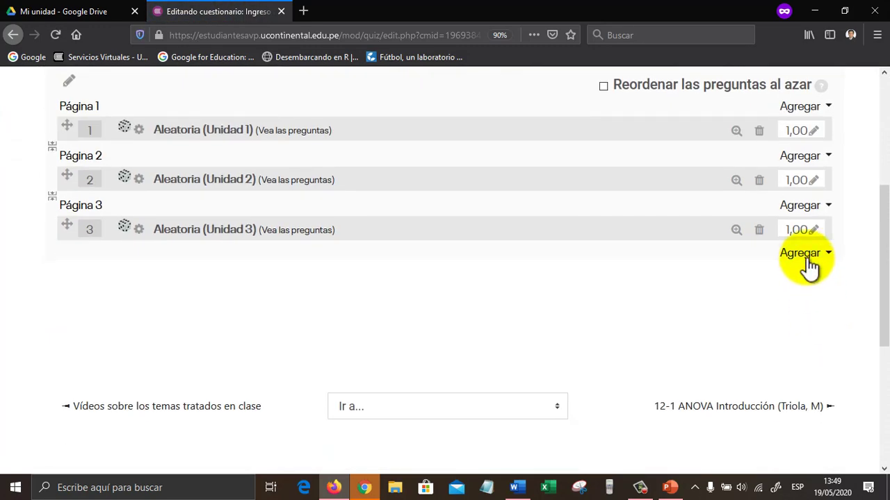
Add one random question from the 04 pregunta 04 category at the end of the quiz.
{"action": "left_click", "coordinate": [808, 258]}
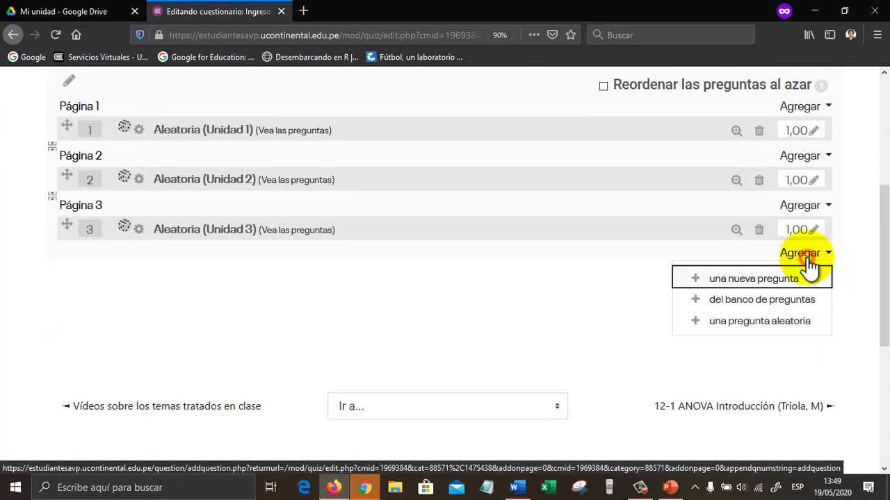
{"action": "left_click", "coordinate": [785, 321]}
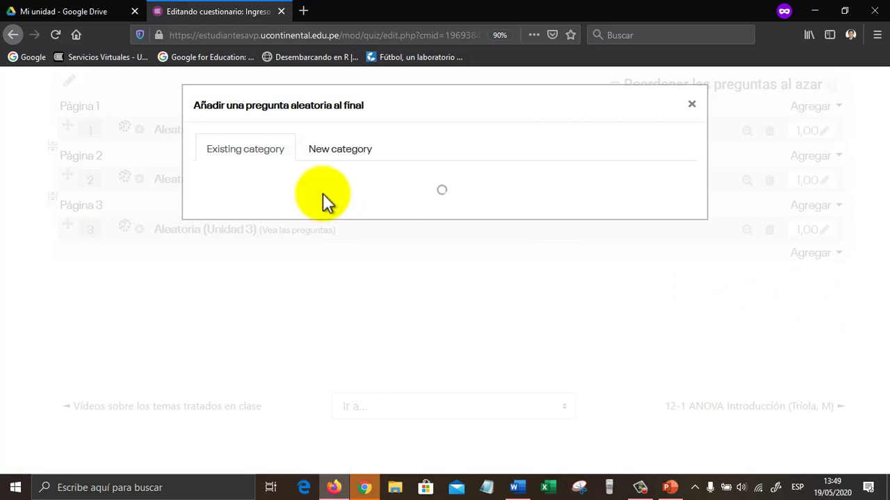
{"action": "scroll", "coordinate": [347, 275], "scroll_direction": "down", "scroll_amount": 2}
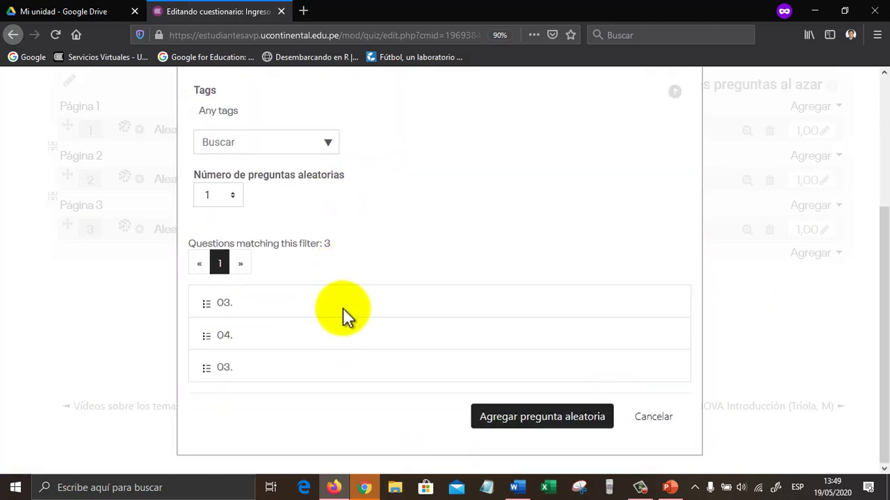
{"action": "scroll", "coordinate": [449, 326], "scroll_direction": "up", "scroll_amount": 3}
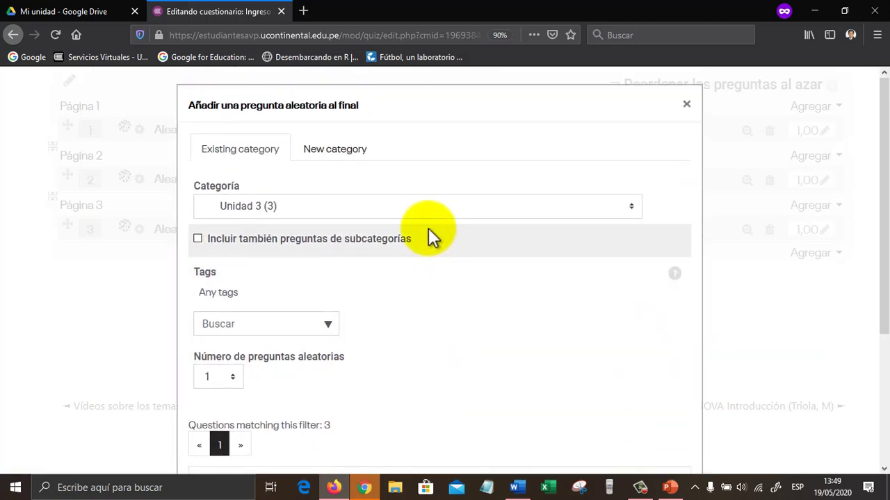
{"action": "left_click", "coordinate": [427, 215]}
{"action": "left_click", "coordinate": [384, 316]}
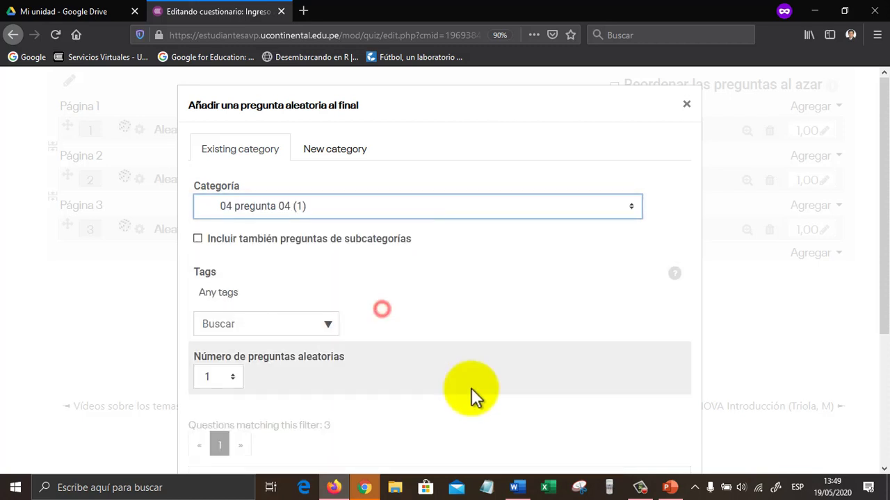
{"action": "scroll", "coordinate": [515, 403], "scroll_direction": "down", "scroll_amount": 3}
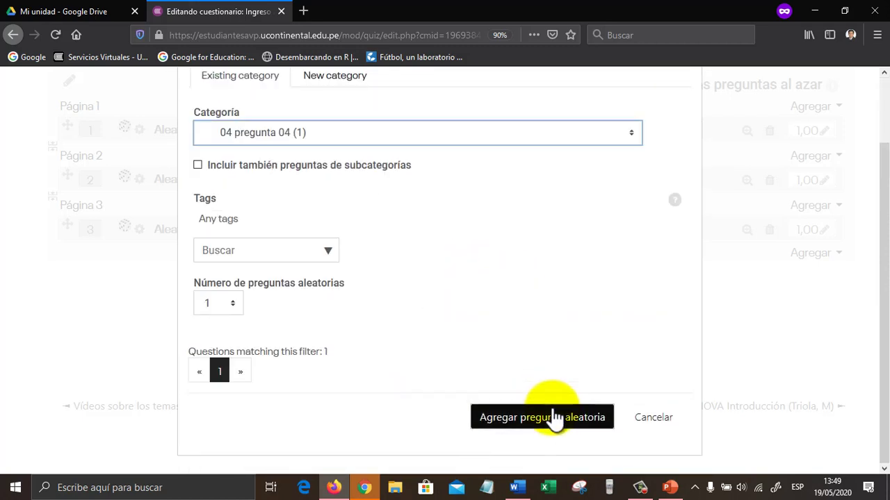
{"action": "left_click", "coordinate": [549, 461]}
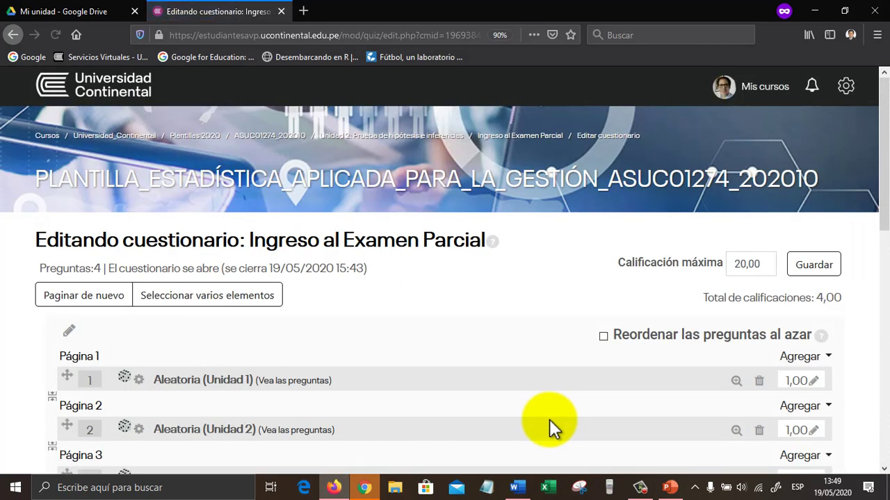
Set the maximum mark of the Unidad 1 and Unidad 2 random questions to 3 each.
{"action": "scroll", "coordinate": [552, 423], "scroll_direction": "down", "scroll_amount": 3}
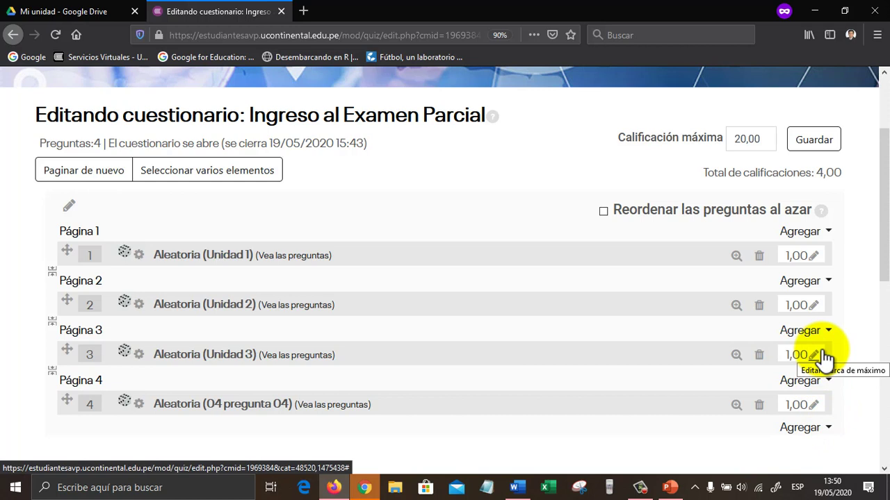
{"action": "left_click", "coordinate": [811, 255]}
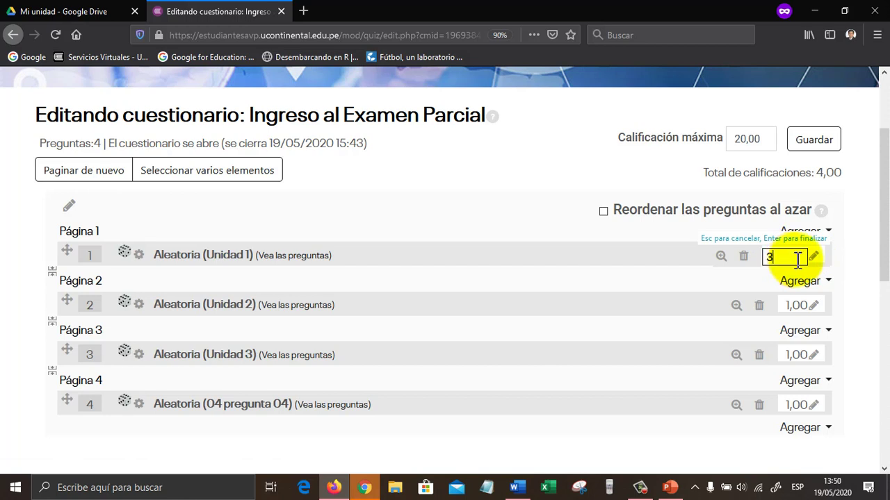
{"action": "key", "text": "Return"}
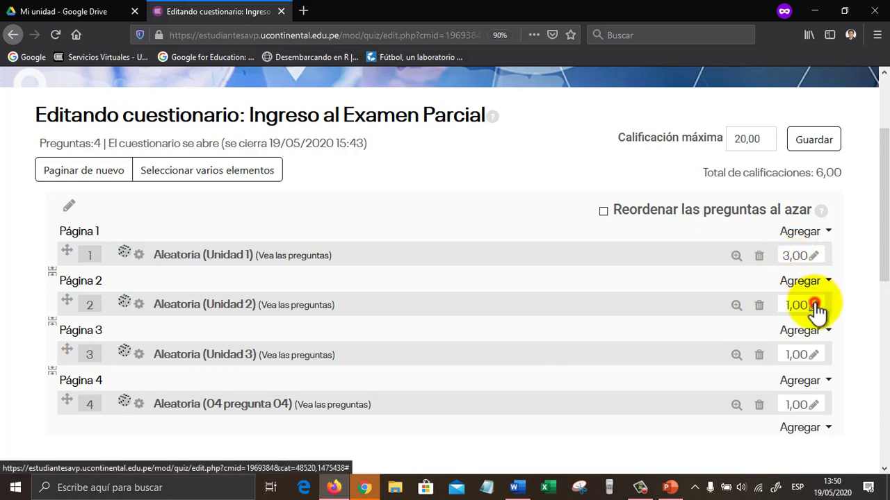
{"action": "left_click", "coordinate": [813, 306]}
{"action": "key", "text": "Return"}
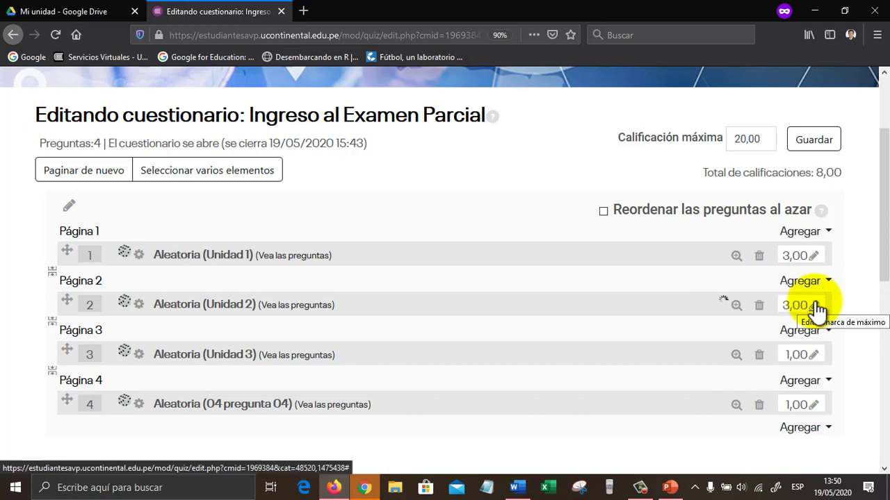
Set the maximum mark of the Unidad 3 and 04 pregunta 04 random questions to 7 each.
{"action": "left_click", "coordinate": [814, 356]}
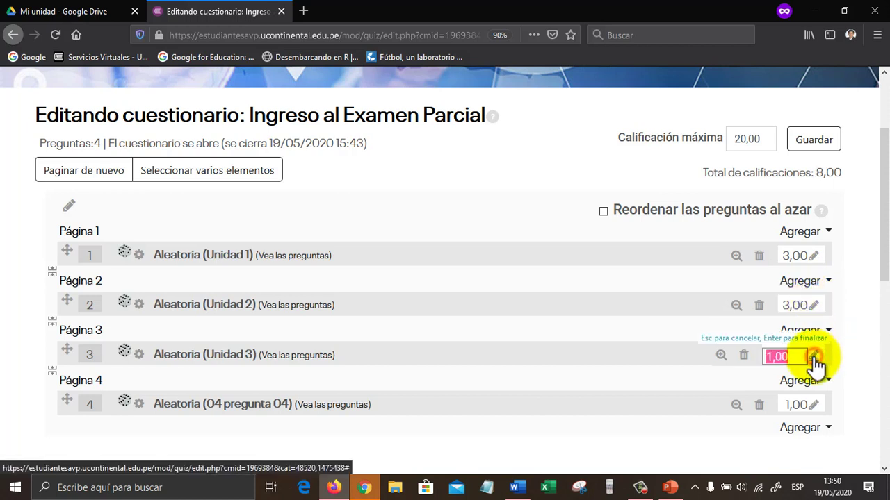
{"action": "type", "text": "7"}
{"action": "key", "text": "Return"}
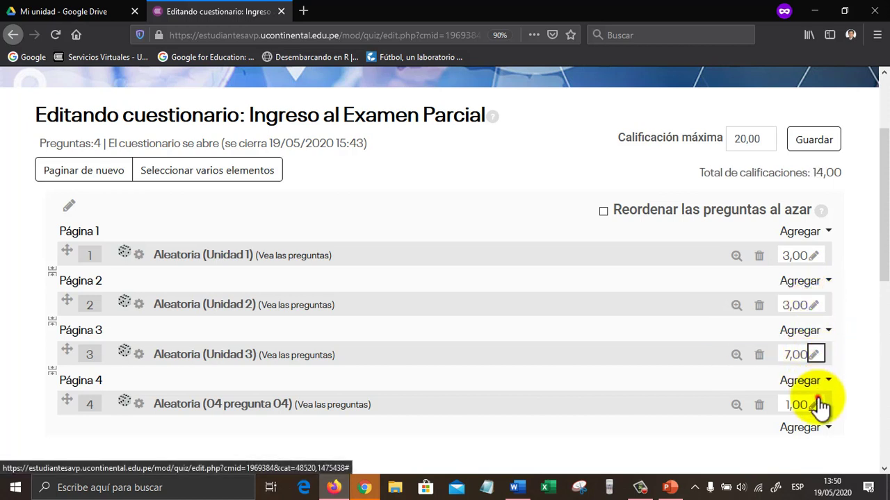
{"action": "left_click", "coordinate": [816, 405]}
{"action": "type", "text": "7"}
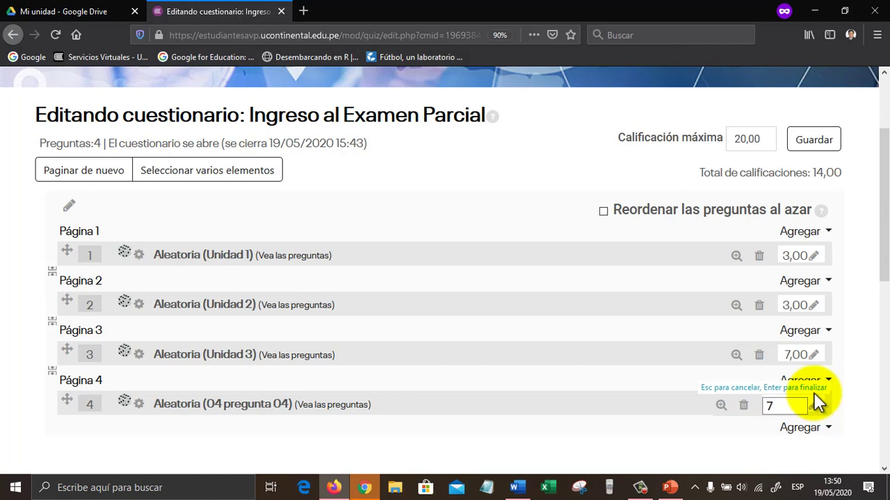
{"action": "key", "text": "Return"}
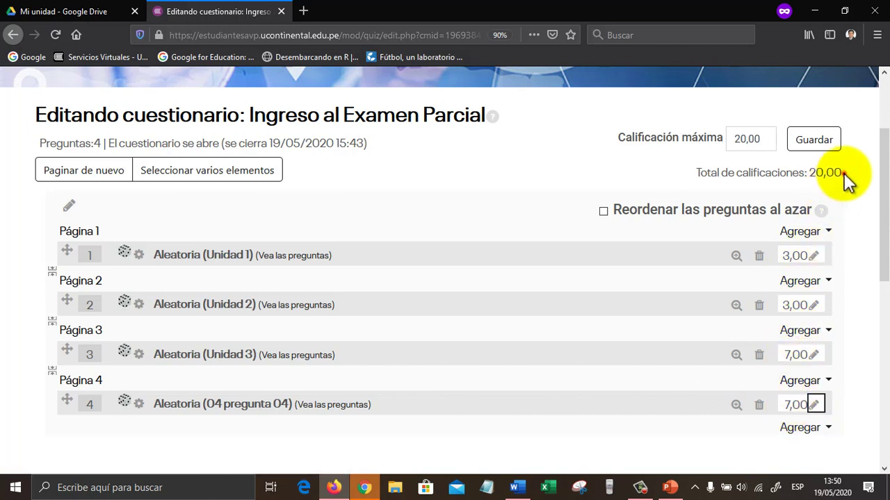
{"action": "left_click_drag", "start_coordinate": [844, 174], "coordinate": [810, 180]}
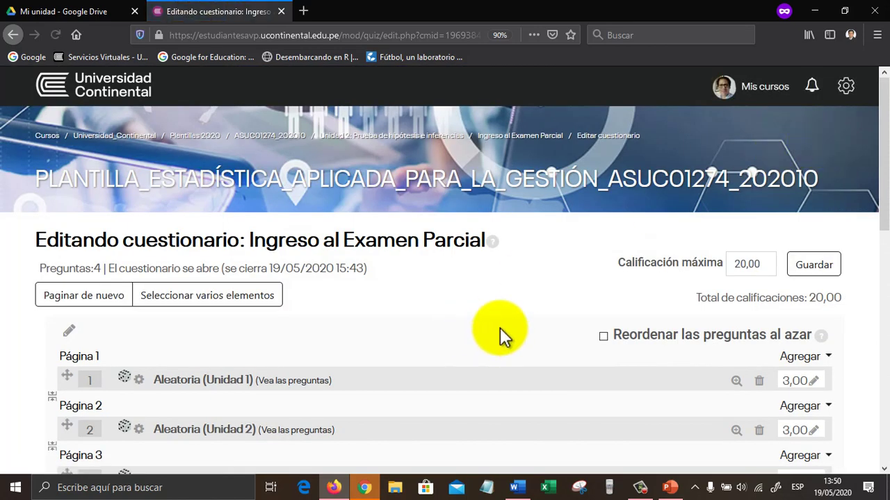
Return to the course page and open the Ingreso al Examen Parcial quiz from the Unidad 2: Prueba de hipótesis e inferencias section.
{"action": "scroll", "coordinate": [531, 310], "scroll_direction": "down", "scroll_amount": 3}
{"action": "scroll", "coordinate": [531, 309], "scroll_direction": "down", "scroll_amount": 2}
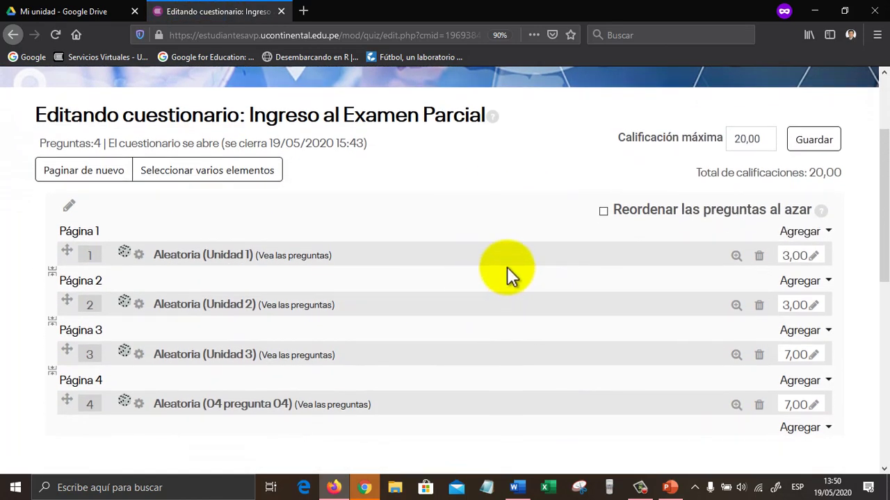
{"action": "scroll", "coordinate": [507, 274], "scroll_direction": "up", "scroll_amount": 2}
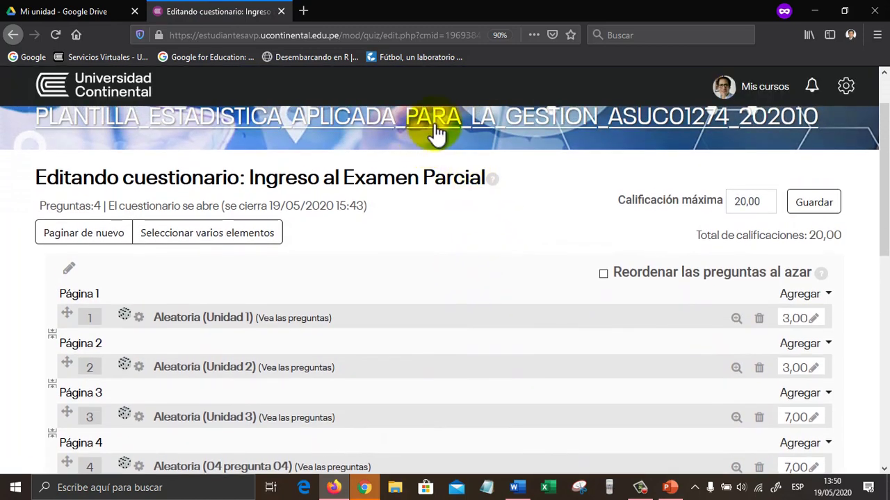
{"action": "left_click", "coordinate": [435, 136]}
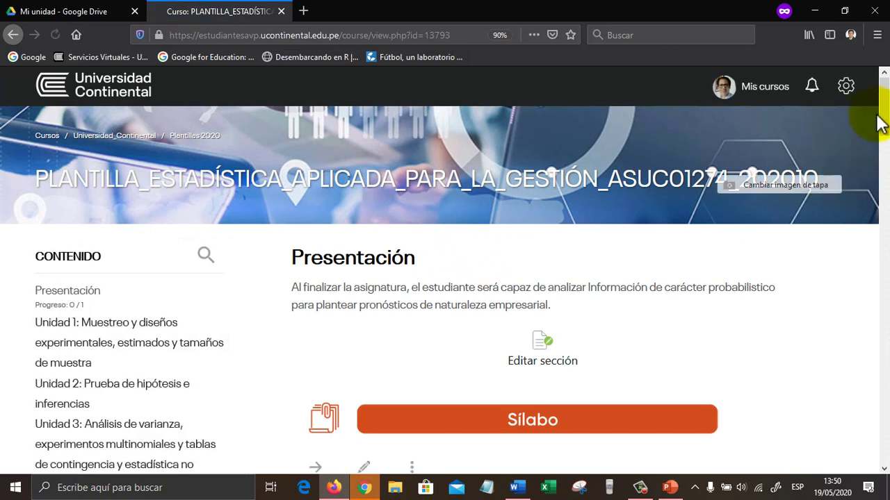
{"action": "left_click", "coordinate": [104, 388]}
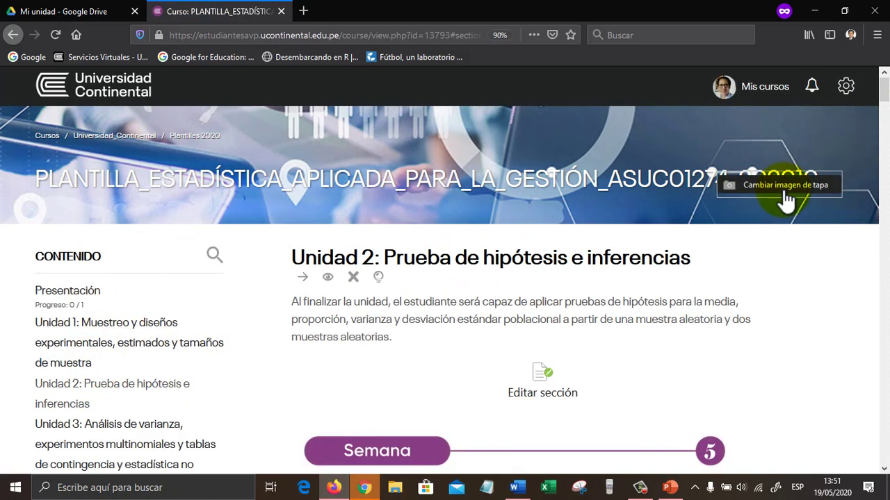
{"action": "left_click_drag", "start_coordinate": [885, 94], "coordinate": [833, 412]}
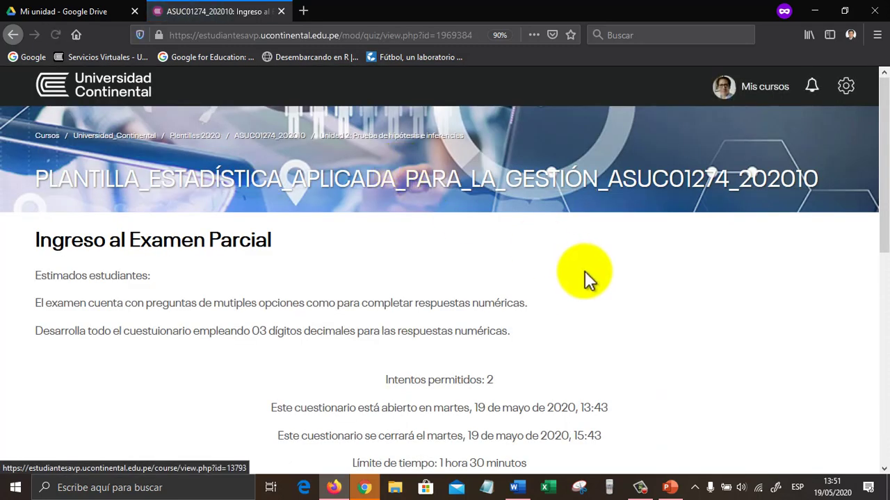
Start a preview attempt of the Ingreso al Examen Parcial quiz, accepting the time limit.
{"action": "scroll", "coordinate": [584, 286], "scroll_direction": "down", "scroll_amount": 3}
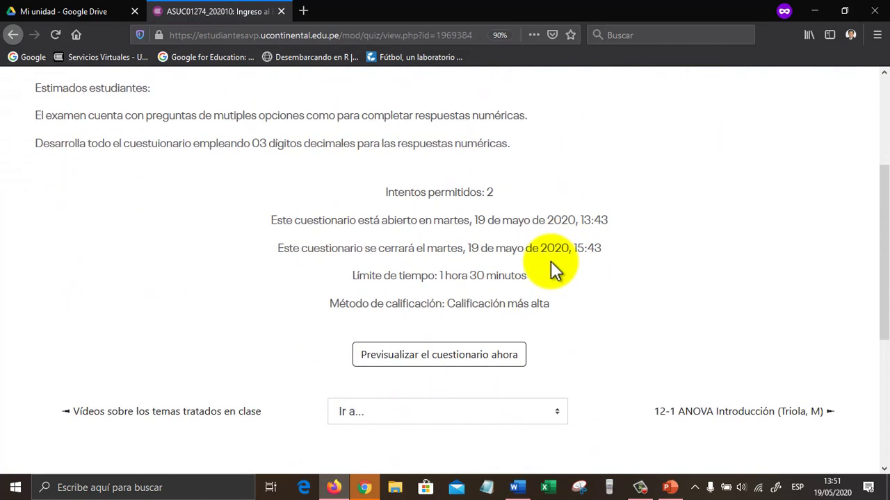
{"action": "scroll", "coordinate": [452, 344], "scroll_direction": "down", "scroll_amount": 1}
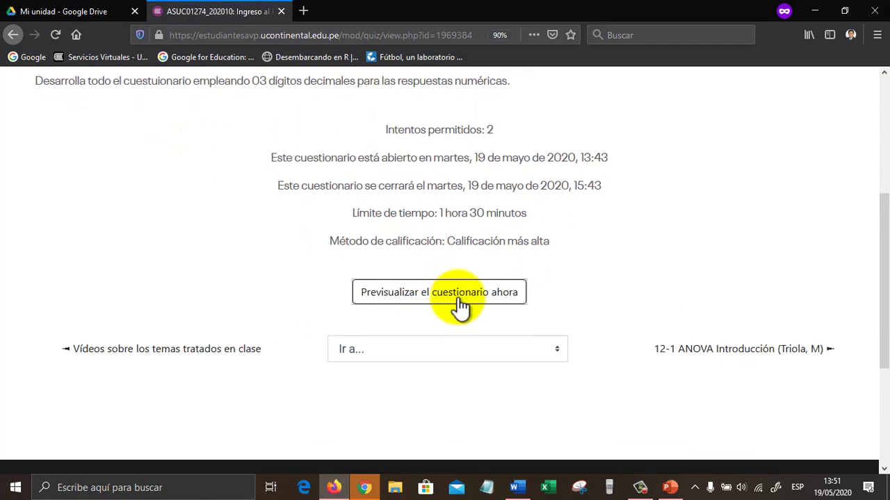
{"action": "left_click", "coordinate": [460, 299]}
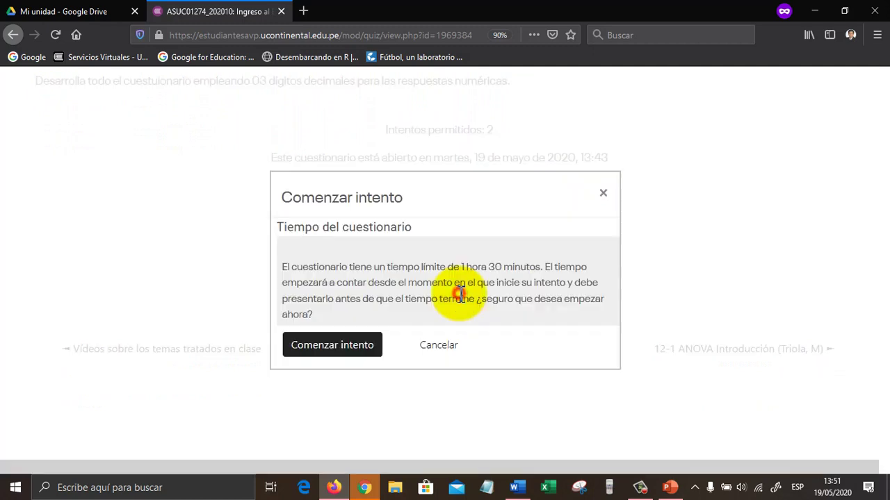
{"action": "left_click", "coordinate": [333, 351]}
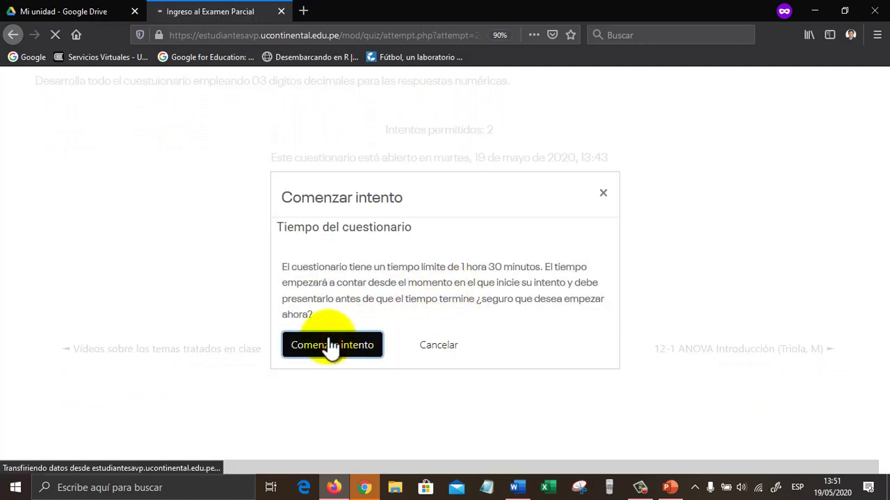
Check the first two questions of the quiz preview without answering them.
{"action": "scroll", "coordinate": [328, 340], "scroll_direction": "down", "scroll_amount": 2}
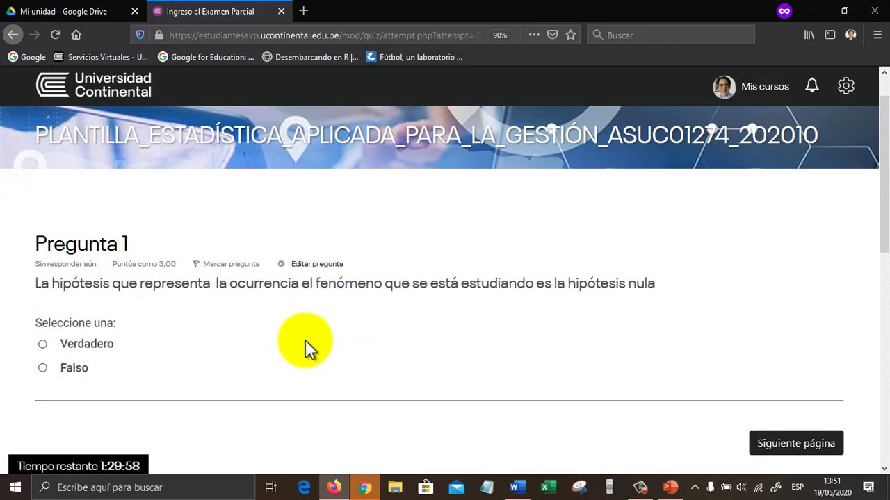
{"action": "left_click", "coordinate": [765, 419]}
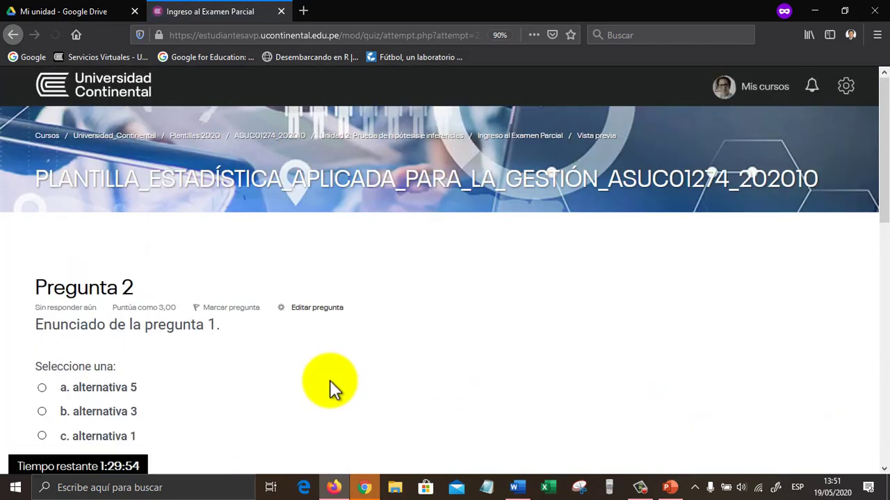
{"action": "scroll", "coordinate": [329, 380], "scroll_direction": "down", "scroll_amount": 3}
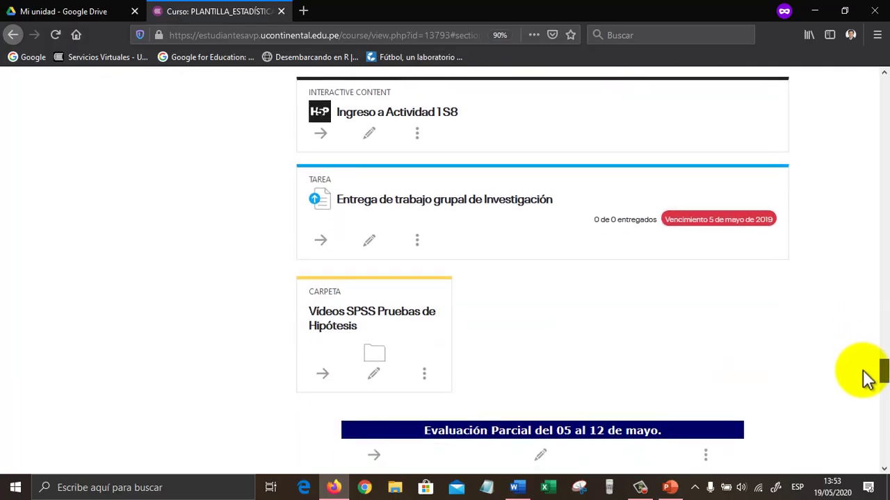
Review the Ingreso al Examen Parcial quiz entry at the end of the Unidad 2 course section.
{"action": "left_click_drag", "start_coordinate": [868, 363], "coordinate": [869, 422]}
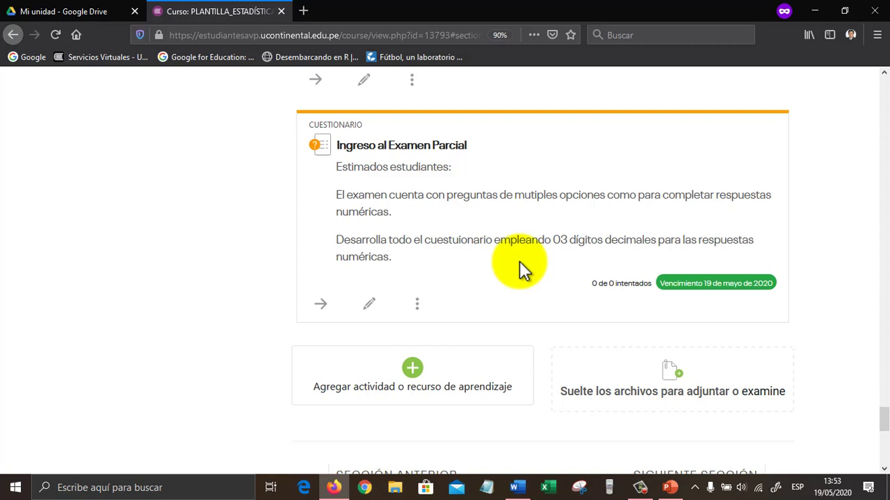
{"action": "left_click_drag", "start_coordinate": [877, 417], "coordinate": [873, 141]}
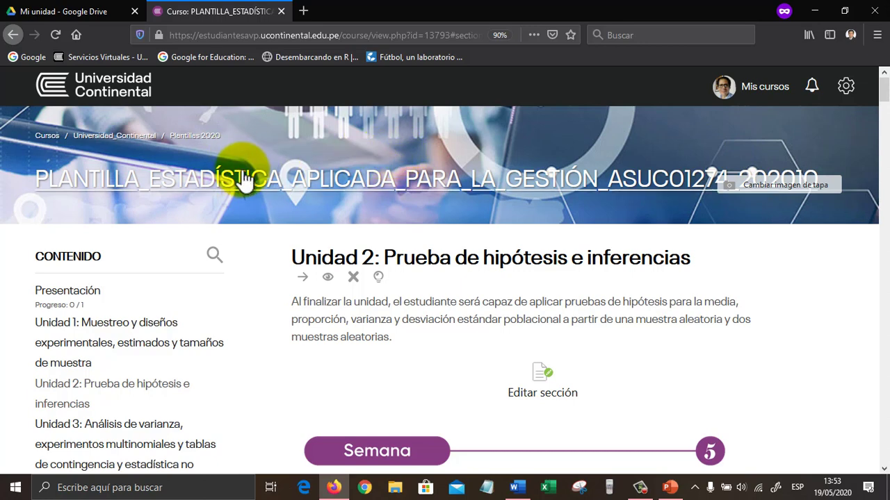
{"action": "left_click", "coordinate": [759, 95]}
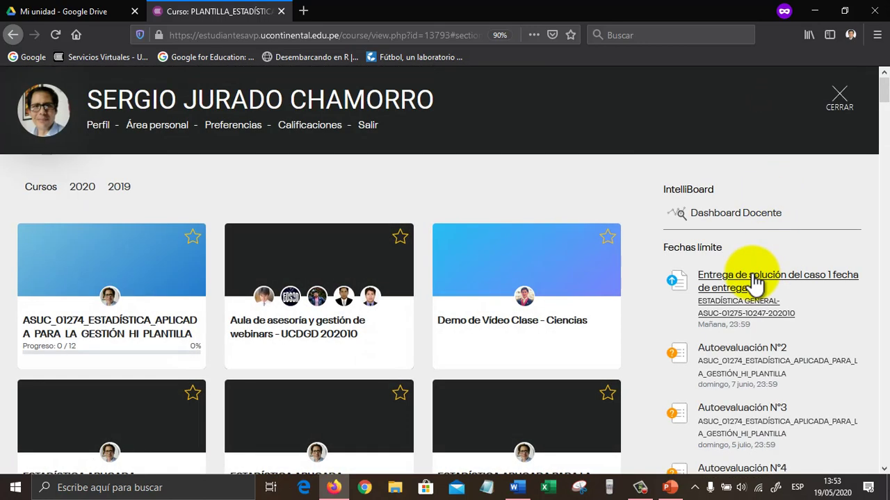
{"action": "scroll", "coordinate": [758, 282], "scroll_direction": "down", "scroll_amount": 3}
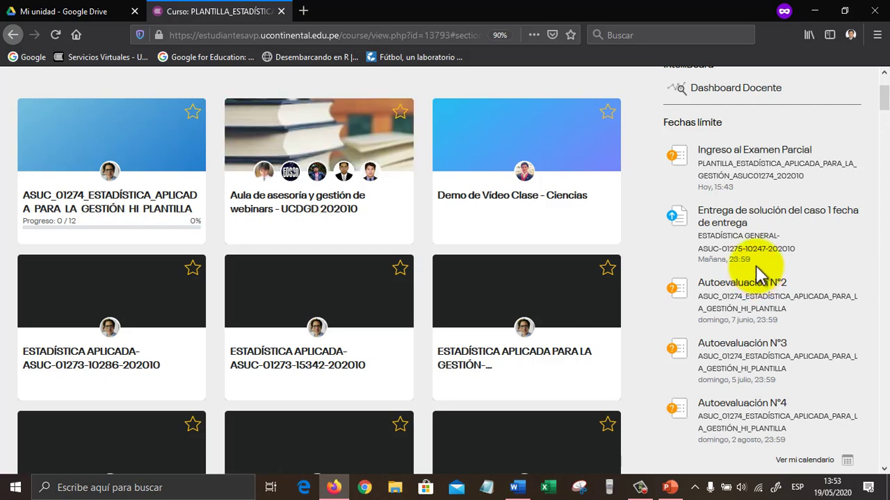
{"action": "scroll", "coordinate": [759, 278], "scroll_direction": "down", "scroll_amount": 2}
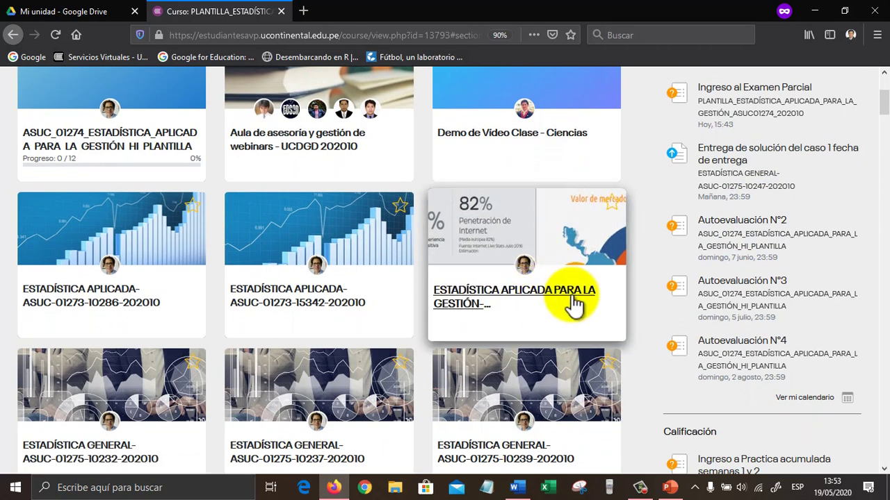
{"action": "scroll", "coordinate": [577, 304], "scroll_direction": "down", "scroll_amount": 2}
{"action": "left_click", "coordinate": [464, 235]}
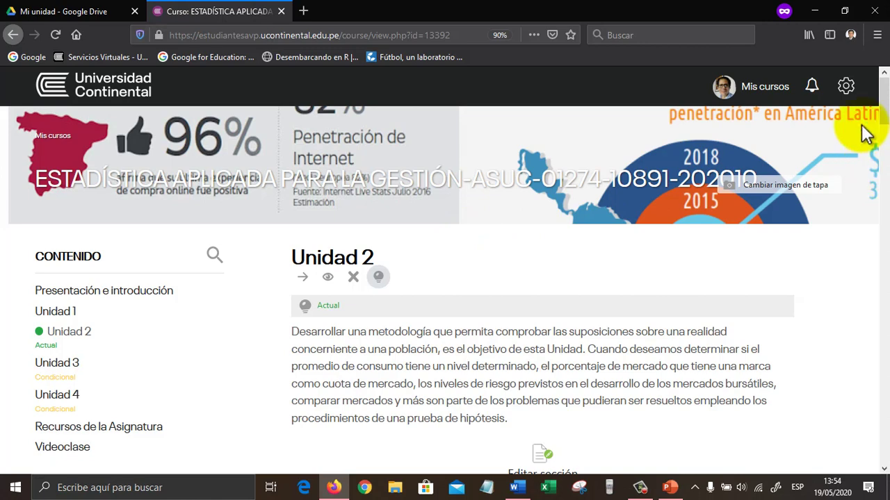
{"action": "left_click", "coordinate": [848, 88]}
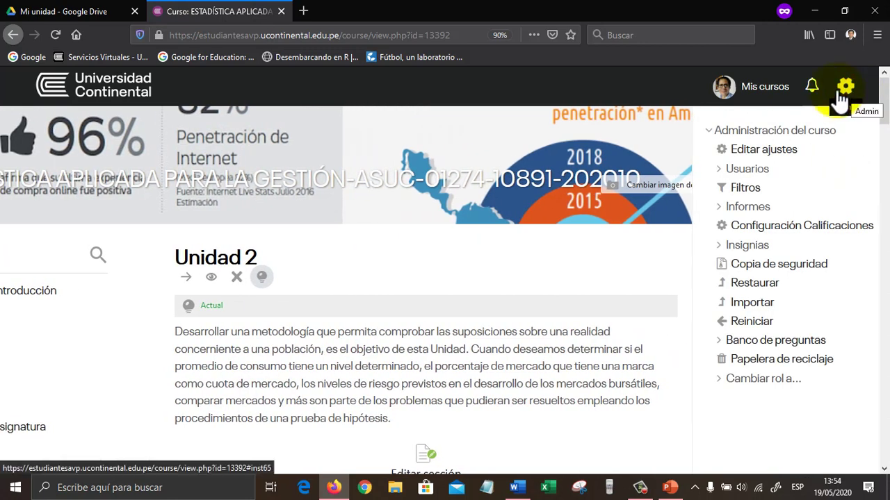
Open the course's data import and search for the source course PLANTILLA_ESTADÍSTICA_APLICADA_PARA_LA_GESTIÓN_ASUC01274_202010.
{"action": "left_click", "coordinate": [752, 306]}
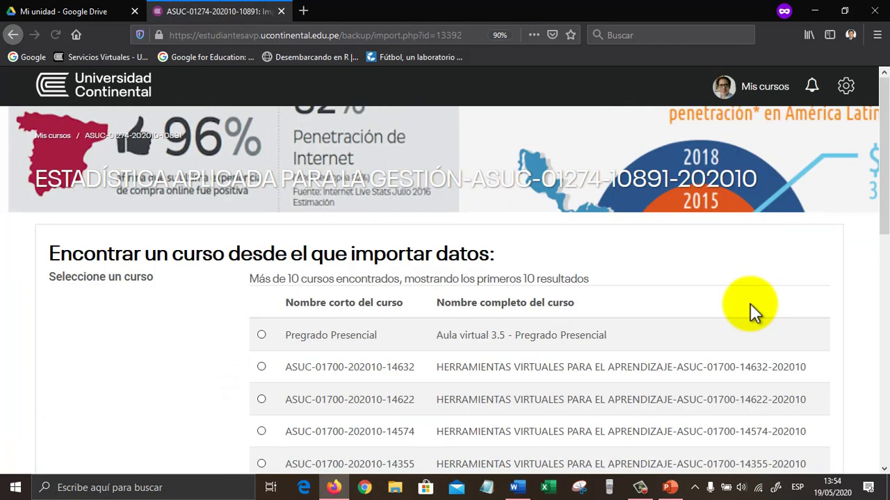
{"action": "scroll", "coordinate": [506, 348], "scroll_direction": "down", "scroll_amount": 2}
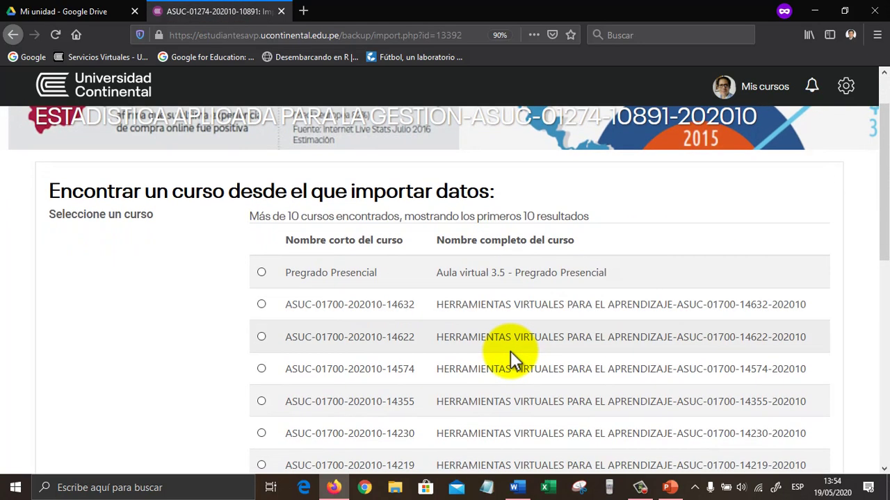
{"action": "scroll", "coordinate": [510, 354], "scroll_direction": "down", "scroll_amount": 5}
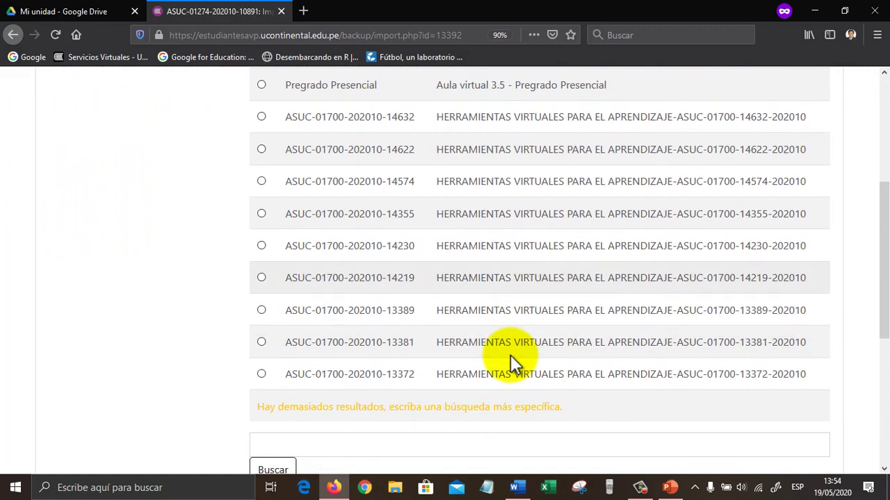
{"action": "scroll", "coordinate": [510, 354], "scroll_direction": "up", "scroll_amount": 5}
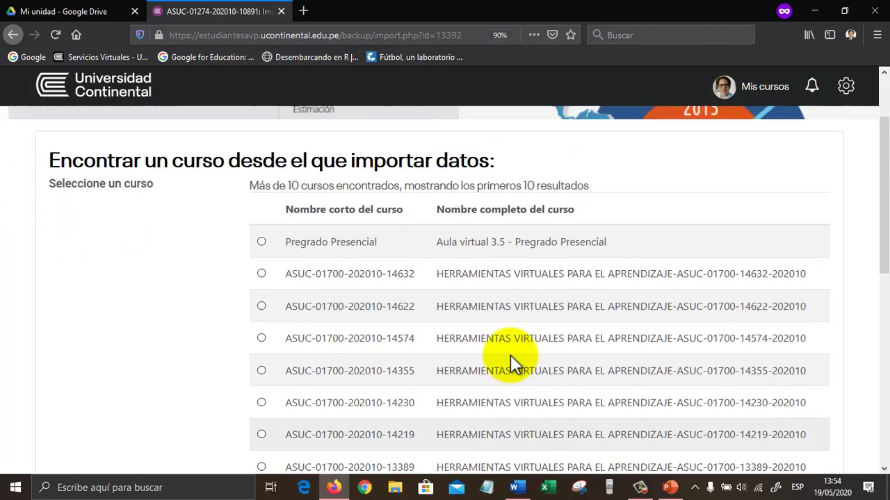
{"action": "scroll", "coordinate": [510, 355], "scroll_direction": "down", "scroll_amount": 6}
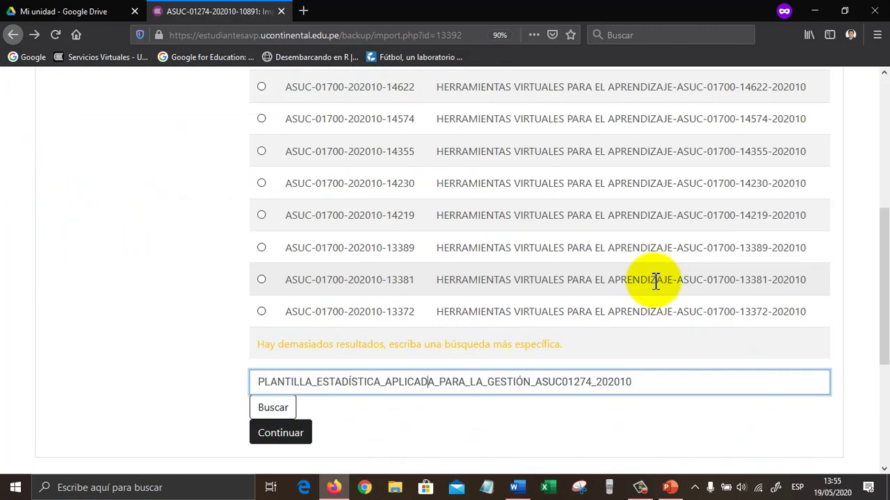
{"action": "scroll", "coordinate": [702, 340], "scroll_direction": "down", "scroll_amount": 1}
{"action": "scroll", "coordinate": [692, 338], "scroll_direction": "down", "scroll_amount": 1}
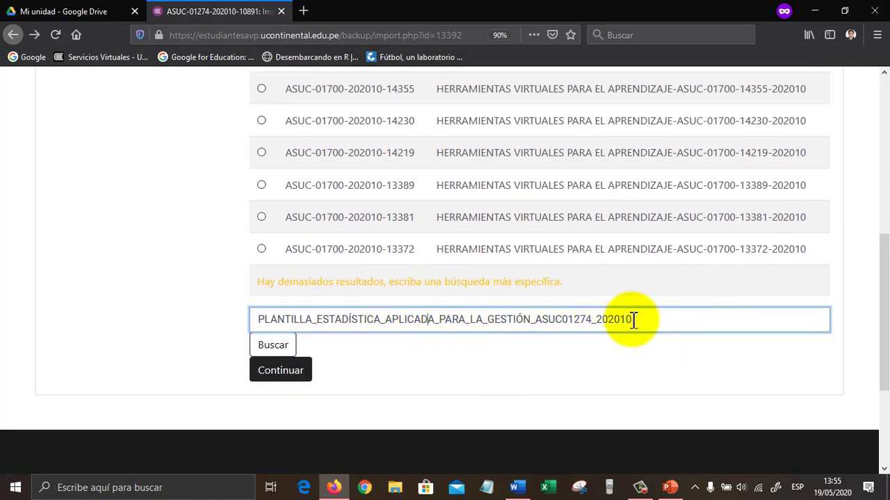
{"action": "left_click_drag", "start_coordinate": [633, 319], "coordinate": [265, 334]}
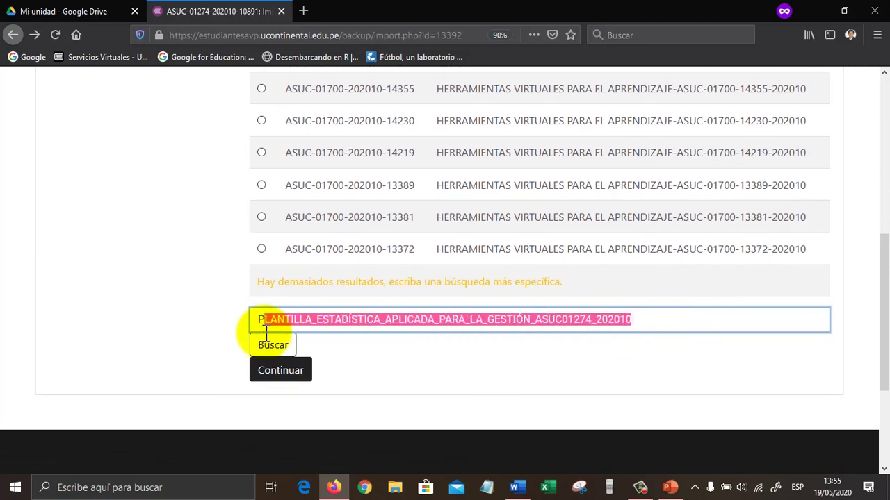
{"action": "left_click", "coordinate": [271, 347]}
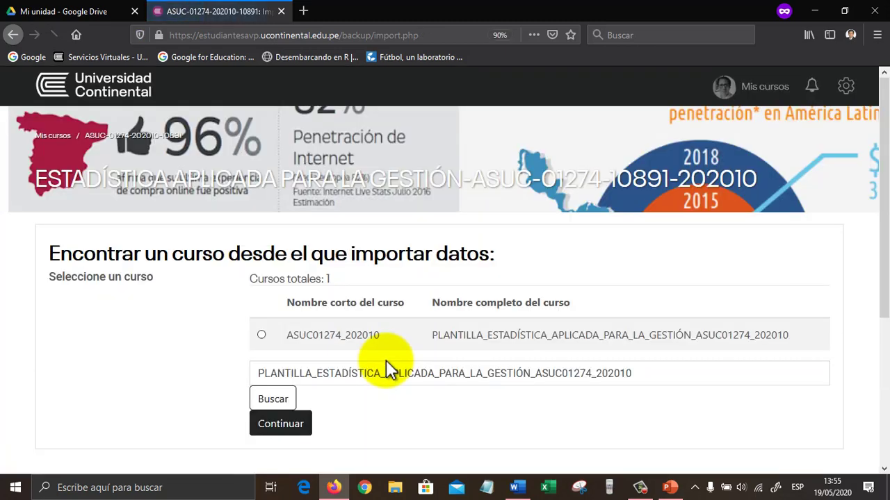
Choose ASUC01274_202010 as the import source and continue with only activities and resources and the question bank included.
{"action": "left_click", "coordinate": [261, 335]}
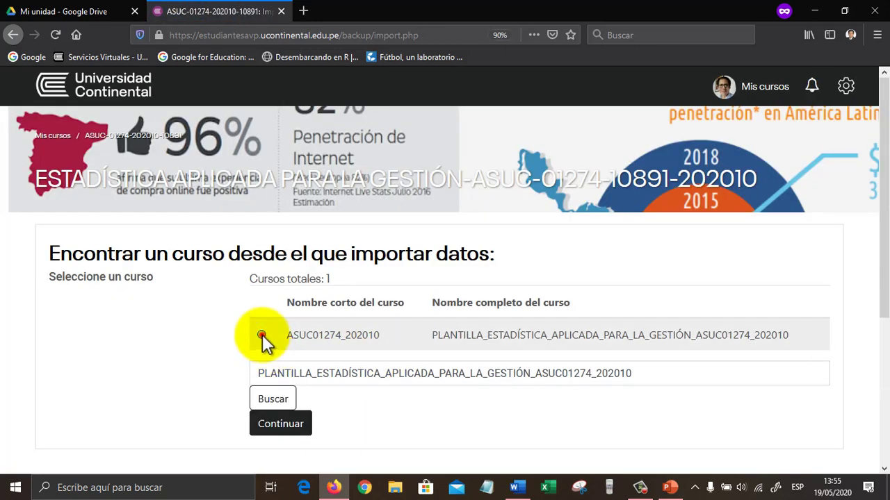
{"action": "left_click", "coordinate": [296, 425]}
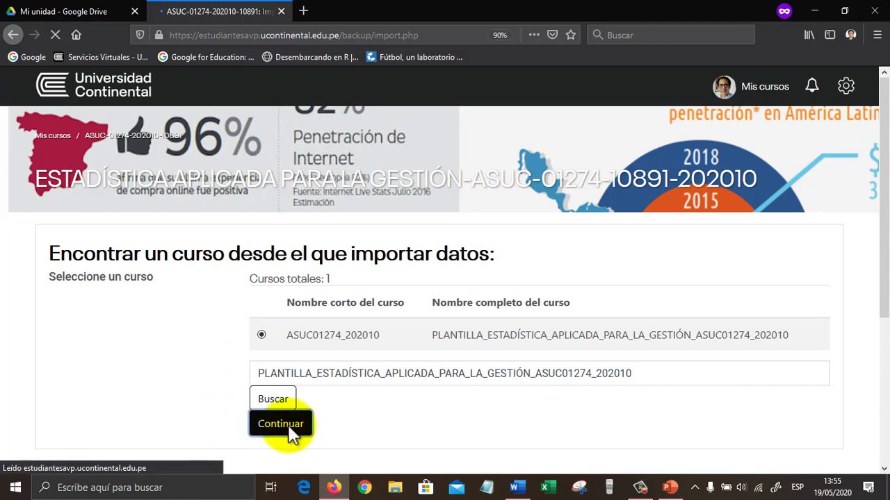
{"action": "scroll", "coordinate": [156, 347], "scroll_direction": "down", "scroll_amount": 3}
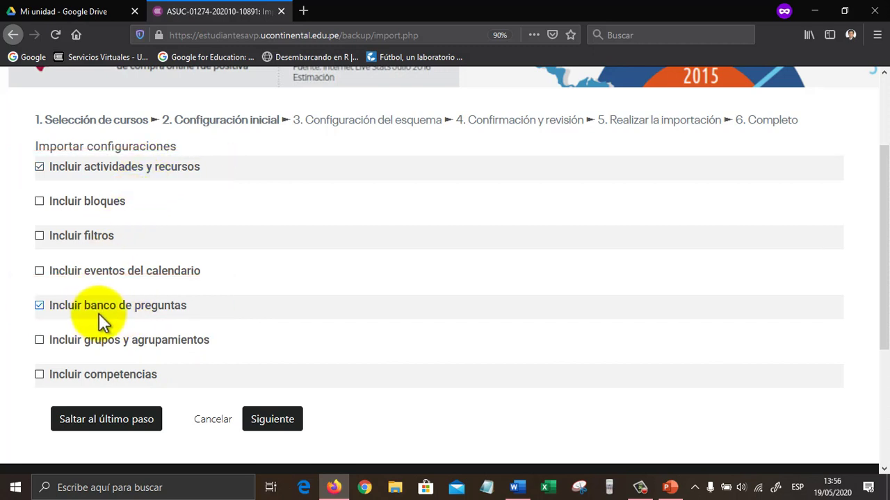
{"action": "left_click", "coordinate": [282, 422]}
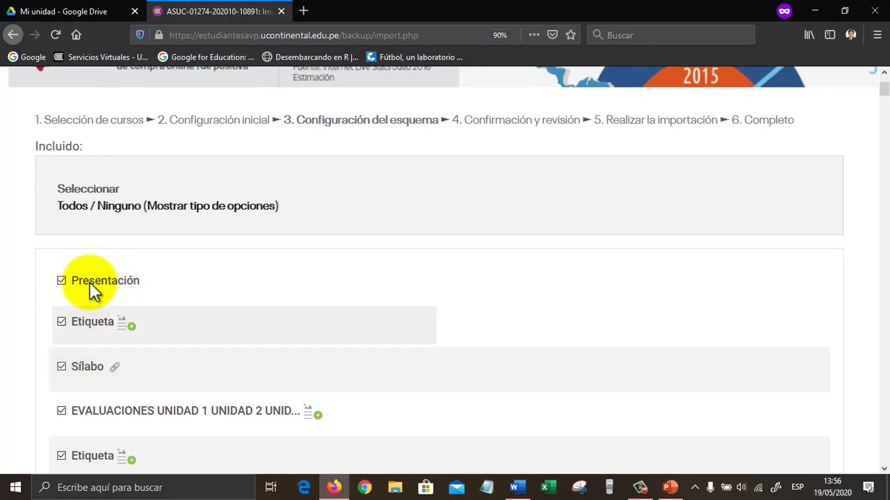
Deselect every item in the import schema and include only the section Unidad 2: Prueba de hipótesis e inferencias.
{"action": "left_click", "coordinate": [118, 209]}
{"action": "scroll", "coordinate": [274, 308], "scroll_direction": "down", "scroll_amount": 3}
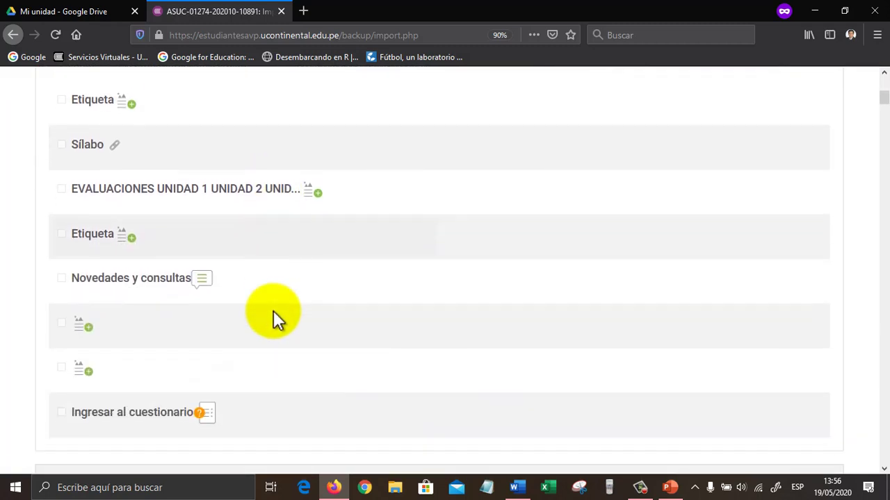
{"action": "scroll", "coordinate": [273, 310], "scroll_direction": "down", "scroll_amount": 3}
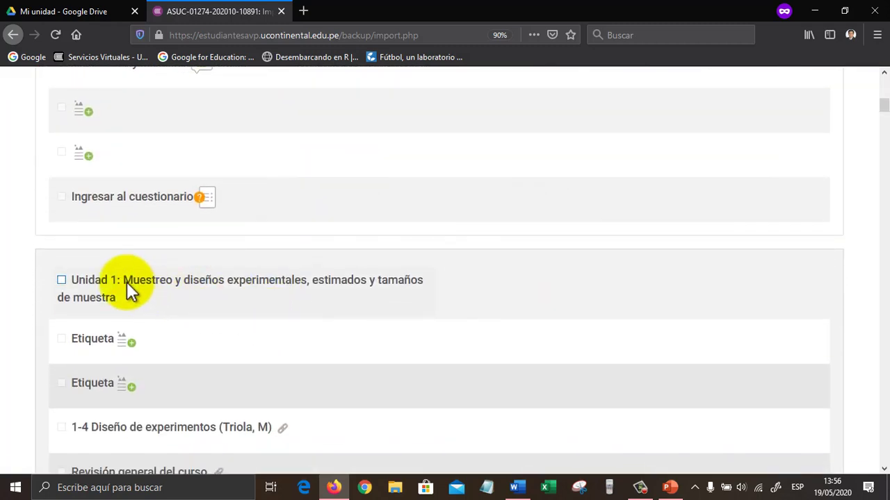
{"action": "scroll", "coordinate": [197, 309], "scroll_direction": "down", "scroll_amount": 10}
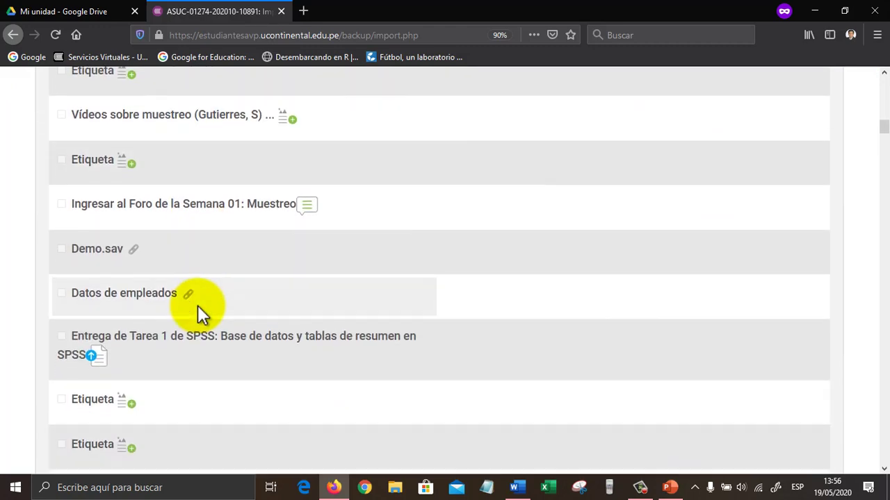
{"action": "scroll", "coordinate": [197, 305], "scroll_direction": "down", "scroll_amount": 10}
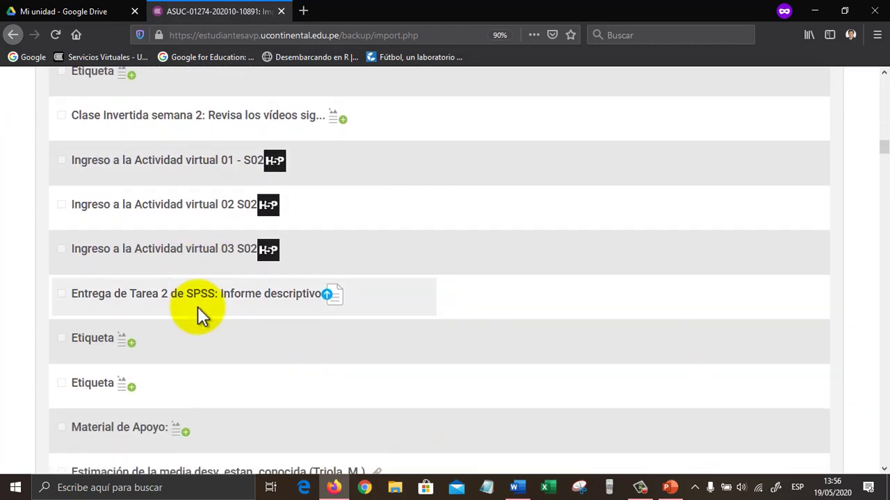
{"action": "scroll", "coordinate": [198, 306], "scroll_direction": "down", "scroll_amount": 8}
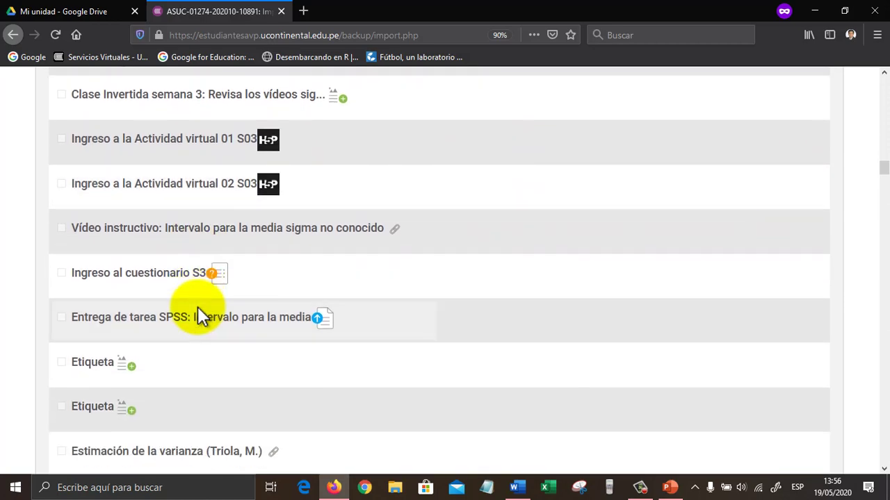
{"action": "scroll", "coordinate": [198, 306], "scroll_direction": "down", "scroll_amount": 8}
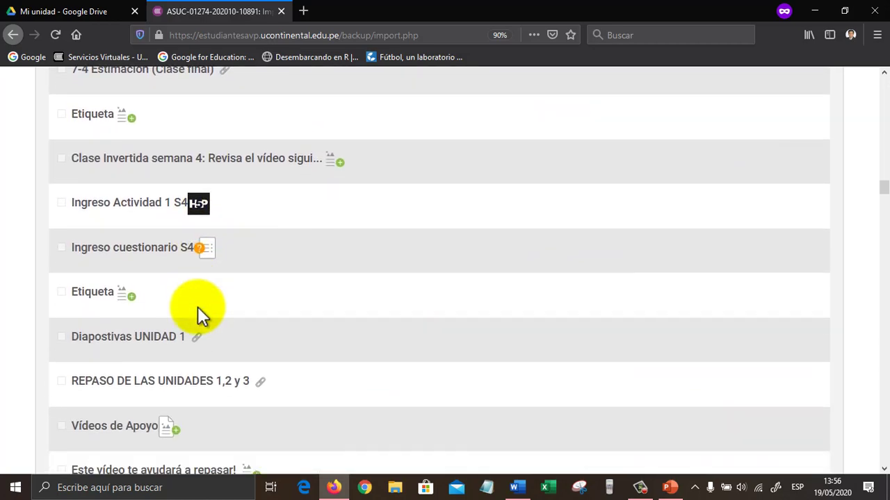
{"action": "scroll", "coordinate": [197, 306], "scroll_direction": "down", "scroll_amount": 3}
{"action": "scroll", "coordinate": [197, 306], "scroll_direction": "down", "scroll_amount": 2}
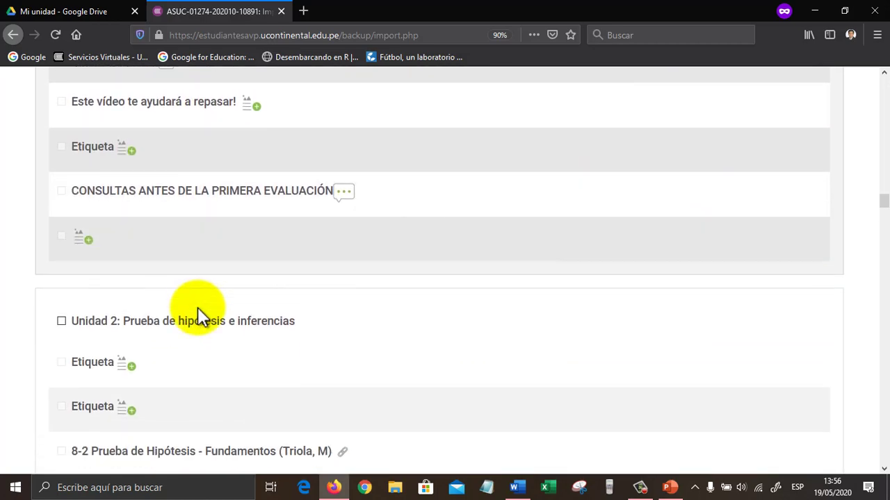
{"action": "scroll", "coordinate": [197, 308], "scroll_direction": "down", "scroll_amount": 2}
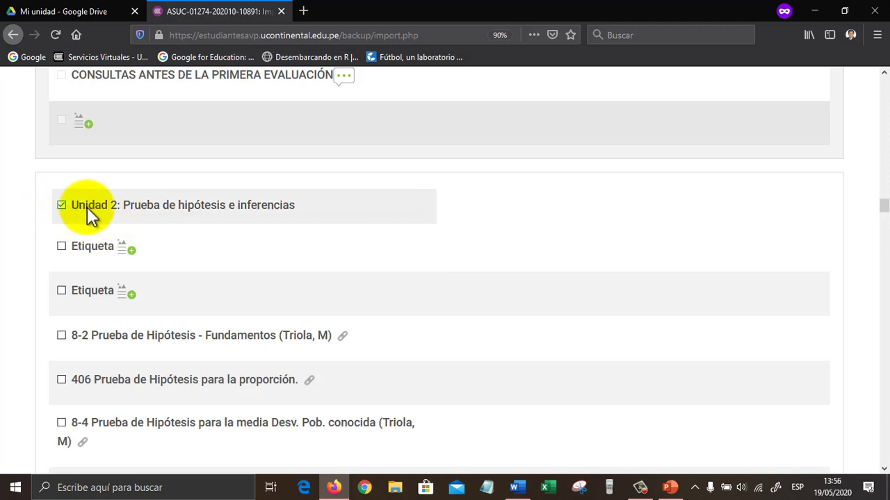
Include the Ingreso al Examen Parcial quiz at the end of Unidad 2 and proceed to the import's confirmation stage.
{"action": "scroll", "coordinate": [135, 233], "scroll_direction": "down", "scroll_amount": 12}
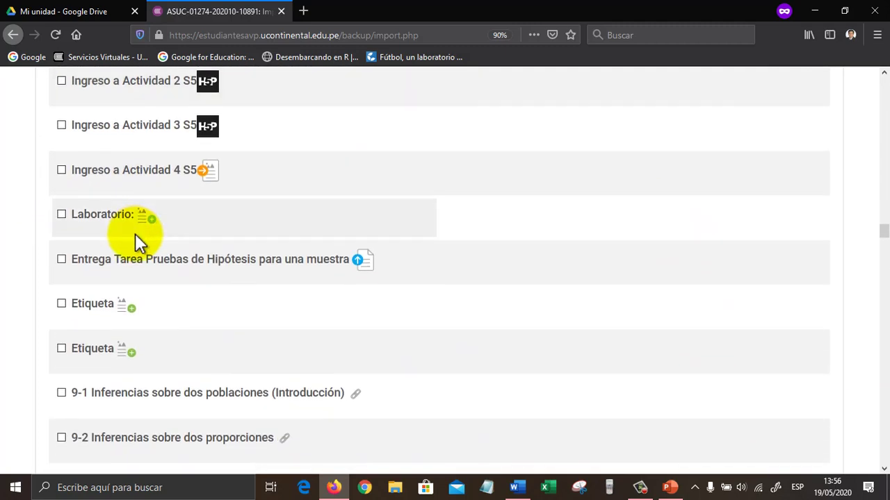
{"action": "scroll", "coordinate": [135, 234], "scroll_direction": "down", "scroll_amount": 18}
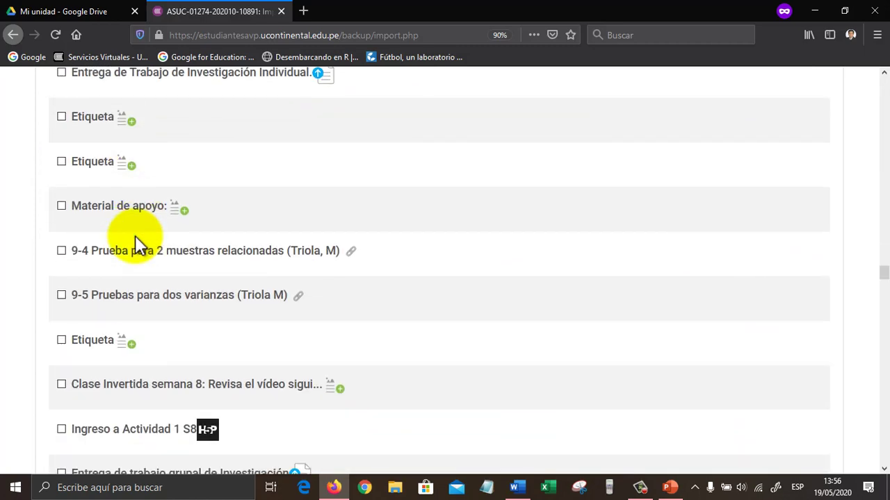
{"action": "scroll", "coordinate": [135, 236], "scroll_direction": "down", "scroll_amount": 9}
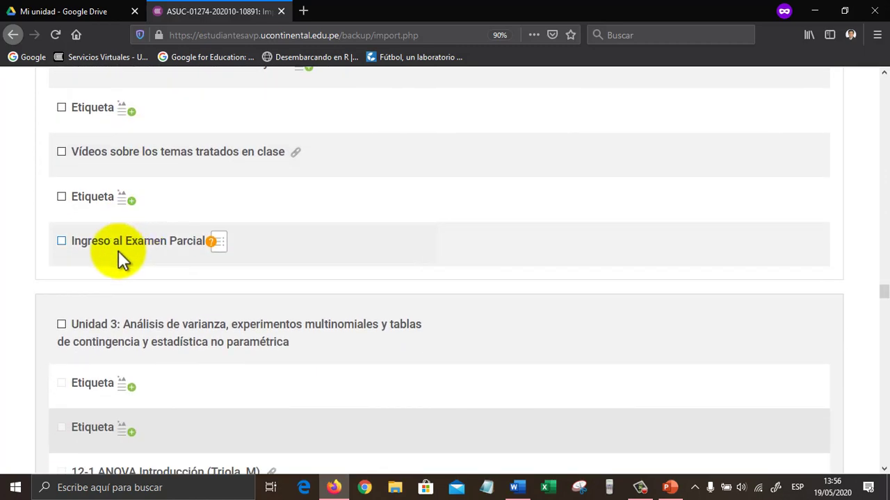
{"action": "left_click", "coordinate": [62, 242]}
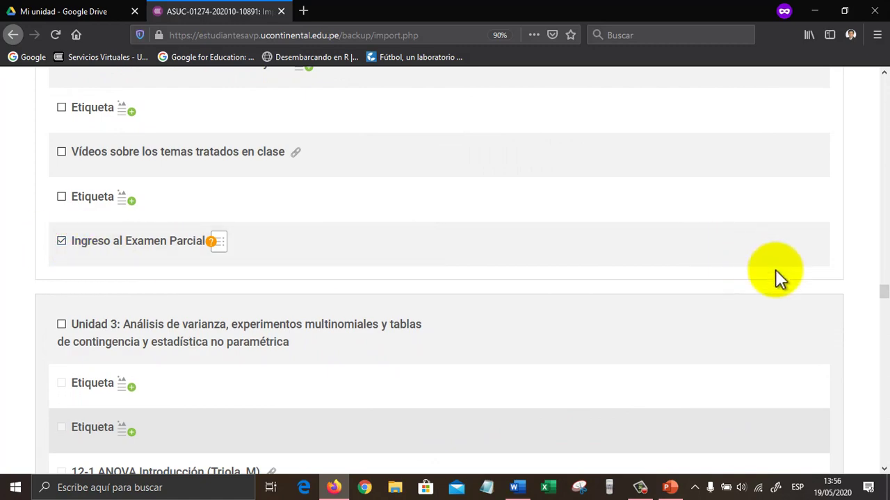
{"action": "left_click_drag", "start_coordinate": [883, 292], "coordinate": [881, 459]}
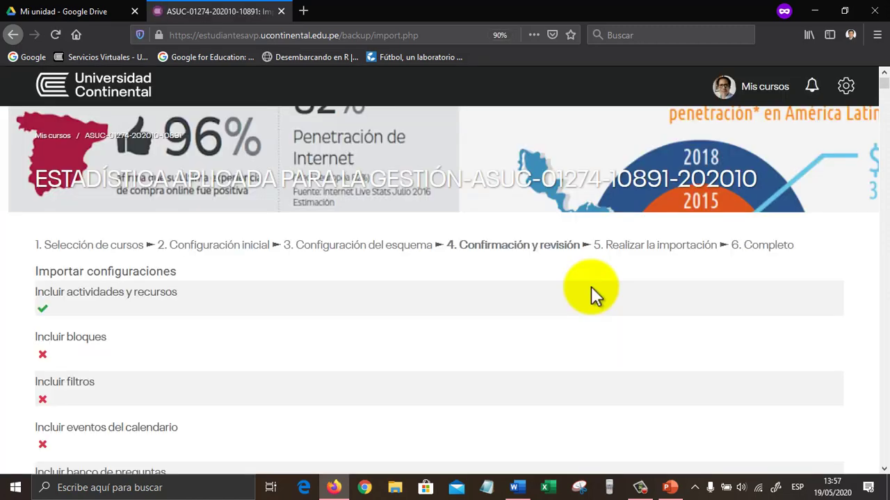
Review the items marked for import, carry out the import and return to the course.
{"action": "scroll", "coordinate": [591, 288], "scroll_direction": "down", "scroll_amount": 15}
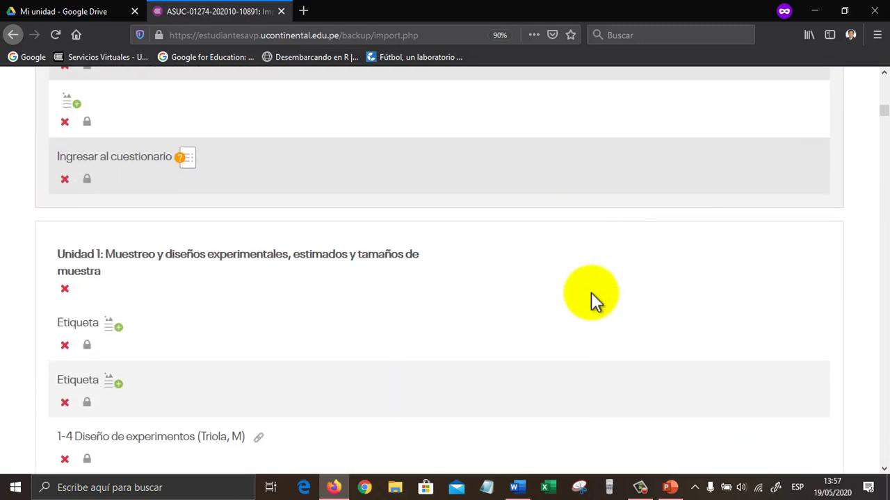
{"action": "scroll", "coordinate": [591, 295], "scroll_direction": "down", "scroll_amount": 15}
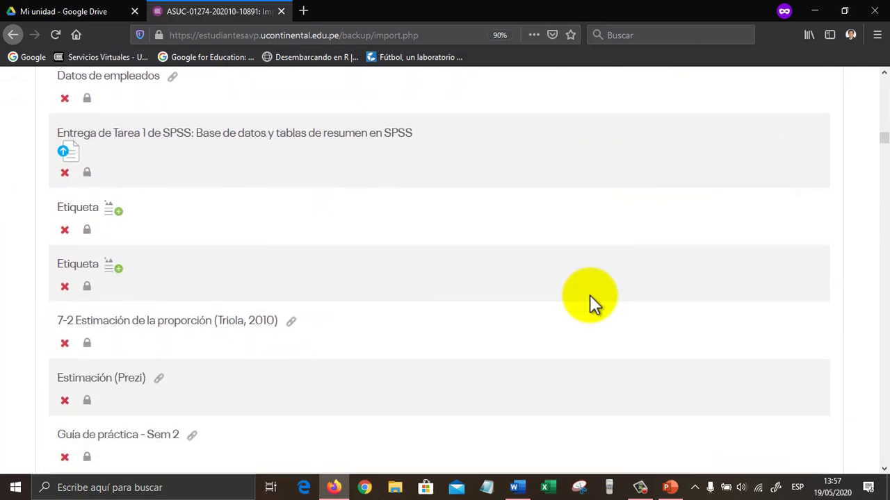
{"action": "scroll", "coordinate": [589, 295], "scroll_direction": "down", "scroll_amount": 15}
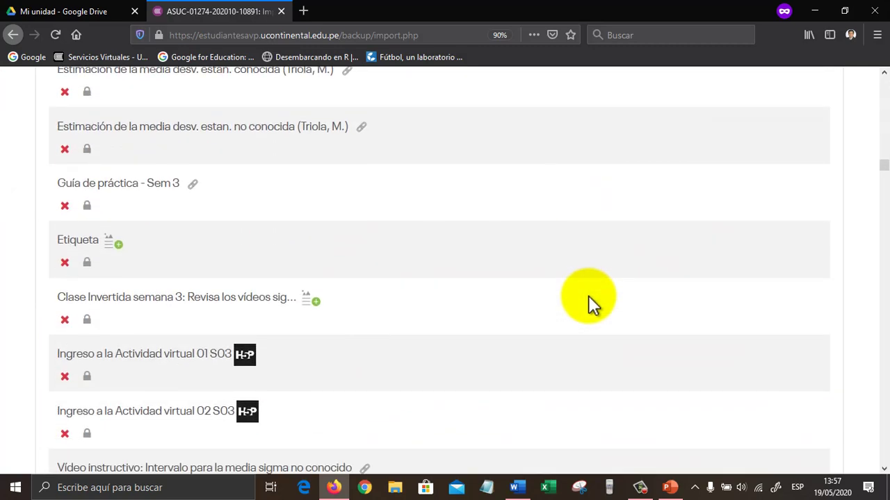
{"action": "scroll", "coordinate": [587, 295], "scroll_direction": "down", "scroll_amount": 15}
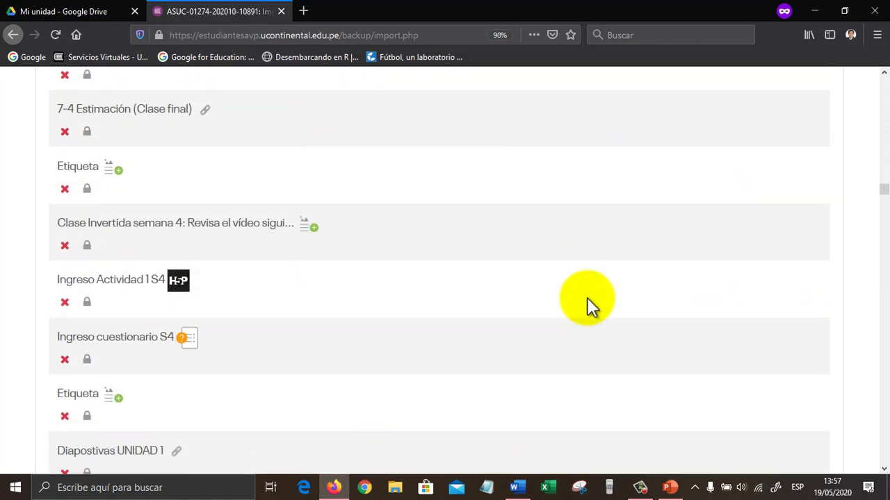
{"action": "scroll", "coordinate": [587, 297], "scroll_direction": "down", "scroll_amount": 10}
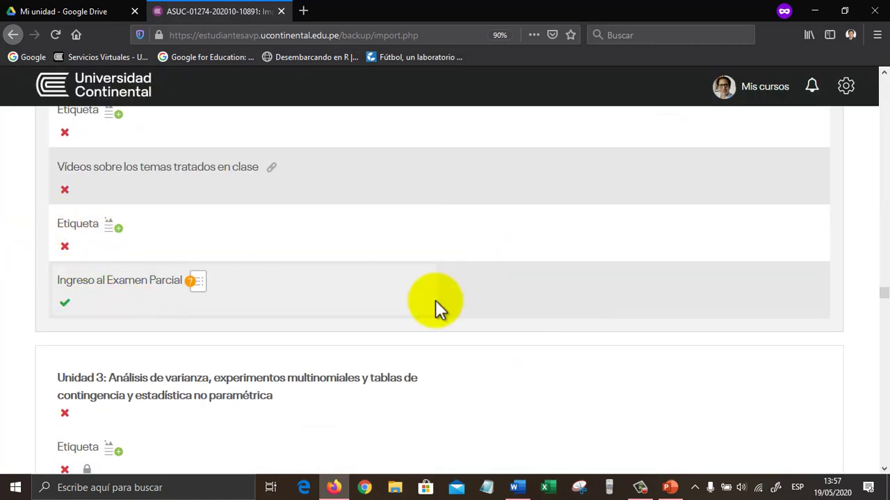
{"action": "left_click_drag", "start_coordinate": [882, 299], "coordinate": [883, 458]}
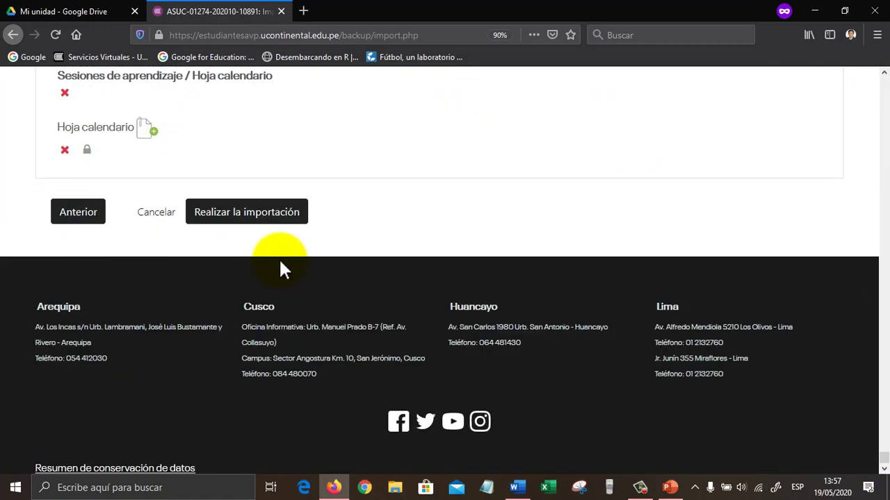
{"action": "left_click", "coordinate": [256, 217]}
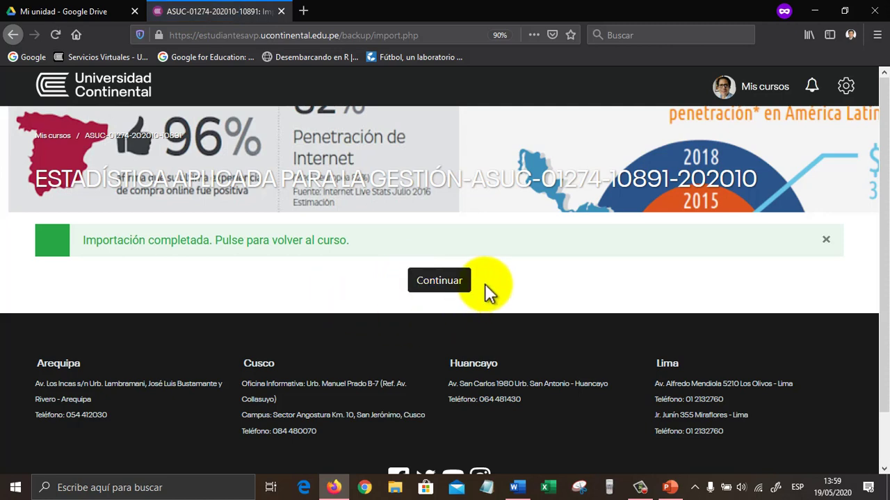
{"action": "left_click", "coordinate": [459, 283]}
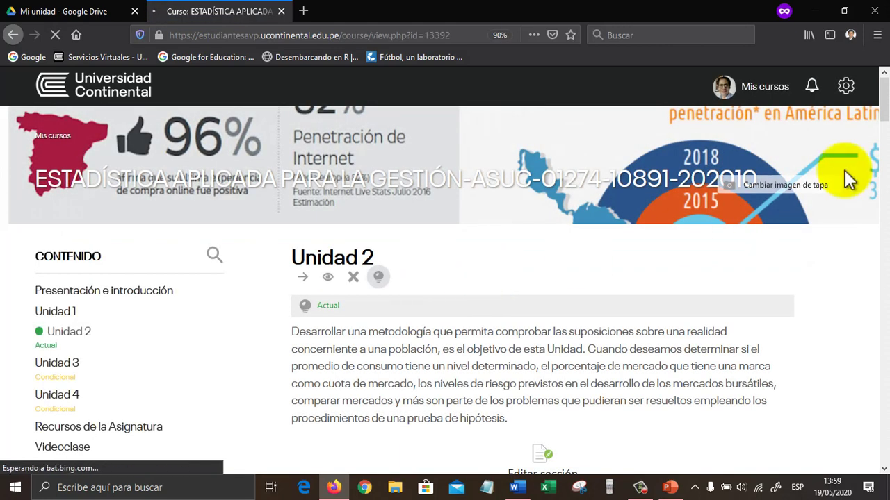
Open the imported Ingreso al Examen Parcial quiz at the end of Unidad 2 and start a preview attempt.
{"action": "left_click_drag", "start_coordinate": [886, 101], "coordinate": [878, 368]}
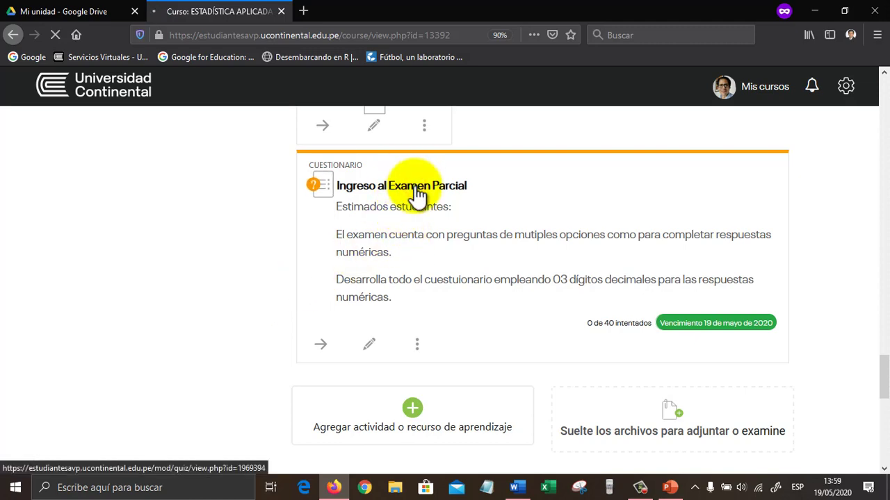
{"action": "scroll", "coordinate": [475, 312], "scroll_direction": "down", "scroll_amount": 5}
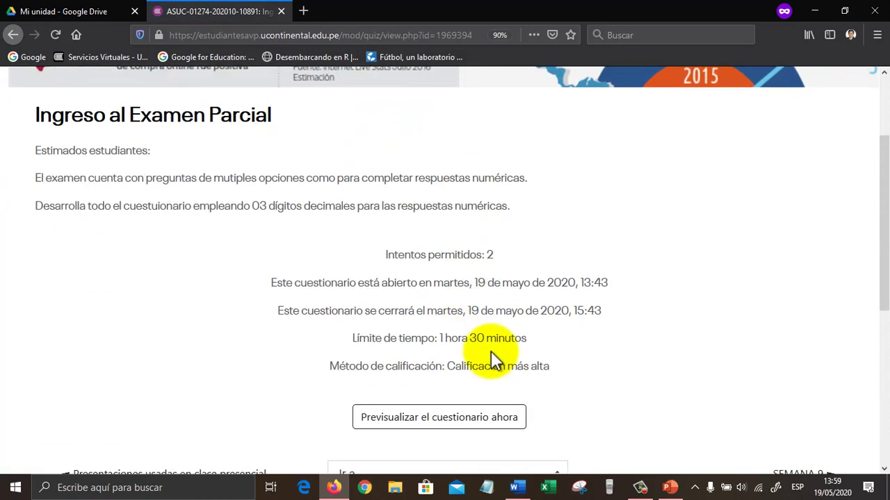
{"action": "left_click", "coordinate": [477, 358]}
{"action": "left_click", "coordinate": [373, 346]}
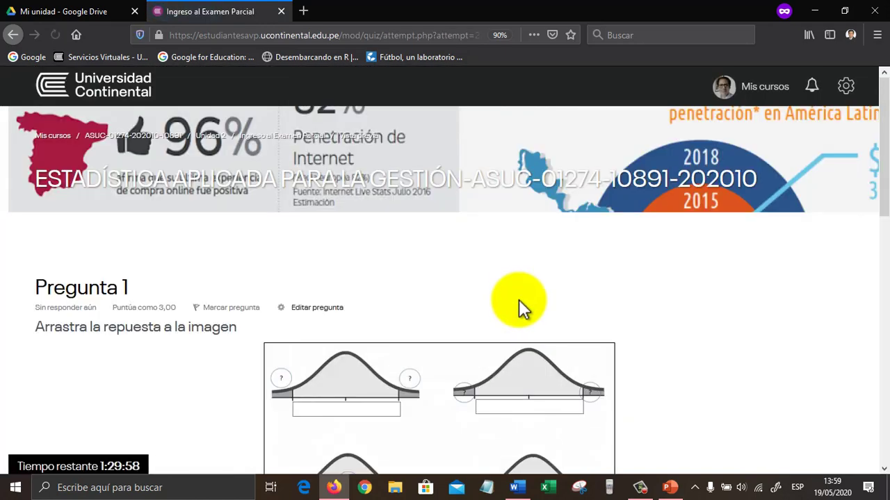
Examine questions 1 and 2 of the imported quiz's preview without answering them.
{"action": "scroll", "coordinate": [519, 310], "scroll_direction": "down", "scroll_amount": 3}
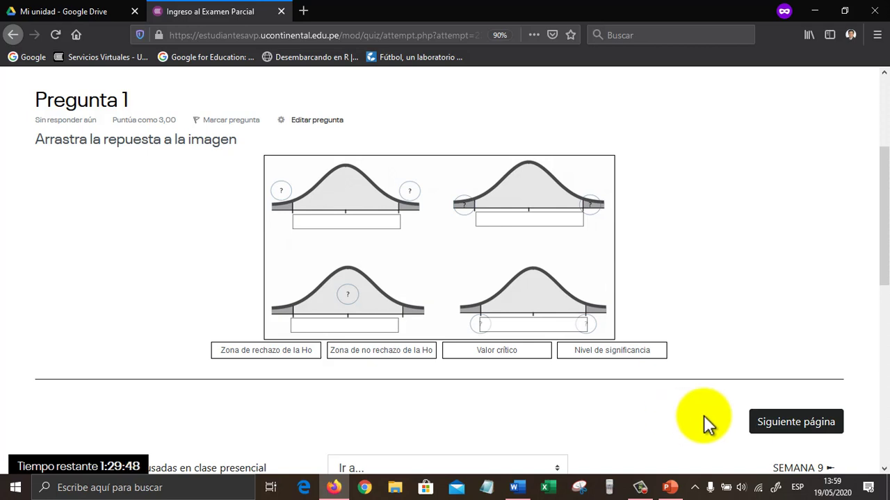
{"action": "left_click", "coordinate": [759, 419]}
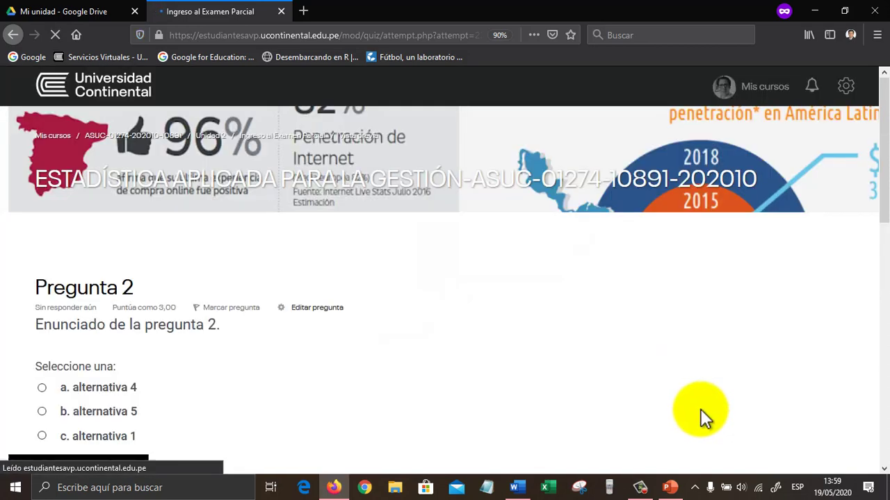
{"action": "scroll", "coordinate": [565, 391], "scroll_direction": "down", "scroll_amount": 1}
{"action": "scroll", "coordinate": [565, 391], "scroll_direction": "down", "scroll_amount": 1}
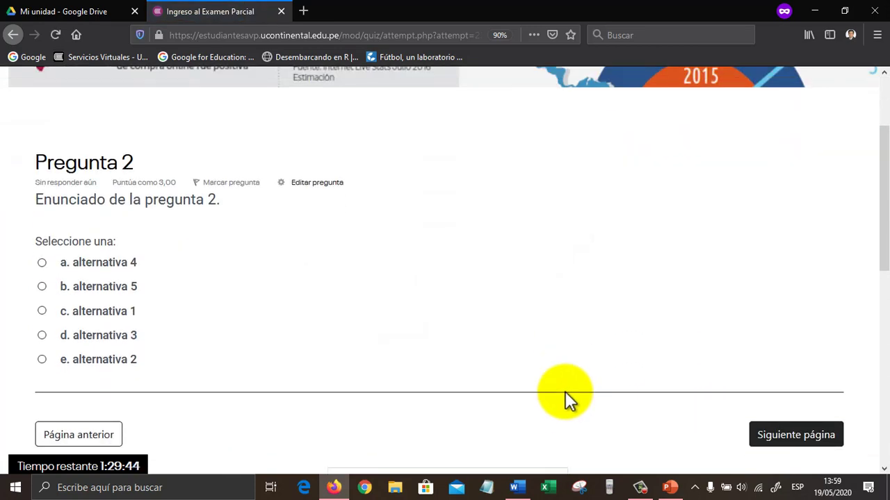